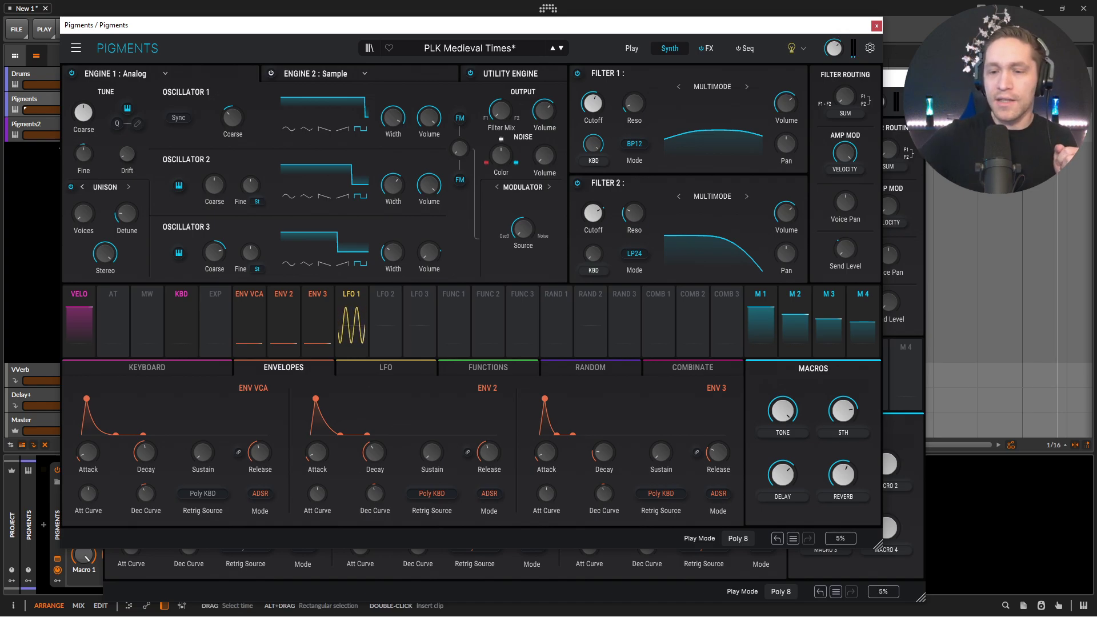
# - Sweep the reference patch's 5TH macro to 1.00, down to 0, then settle it near 0.71
pyautogui.moveTo(846, 423)
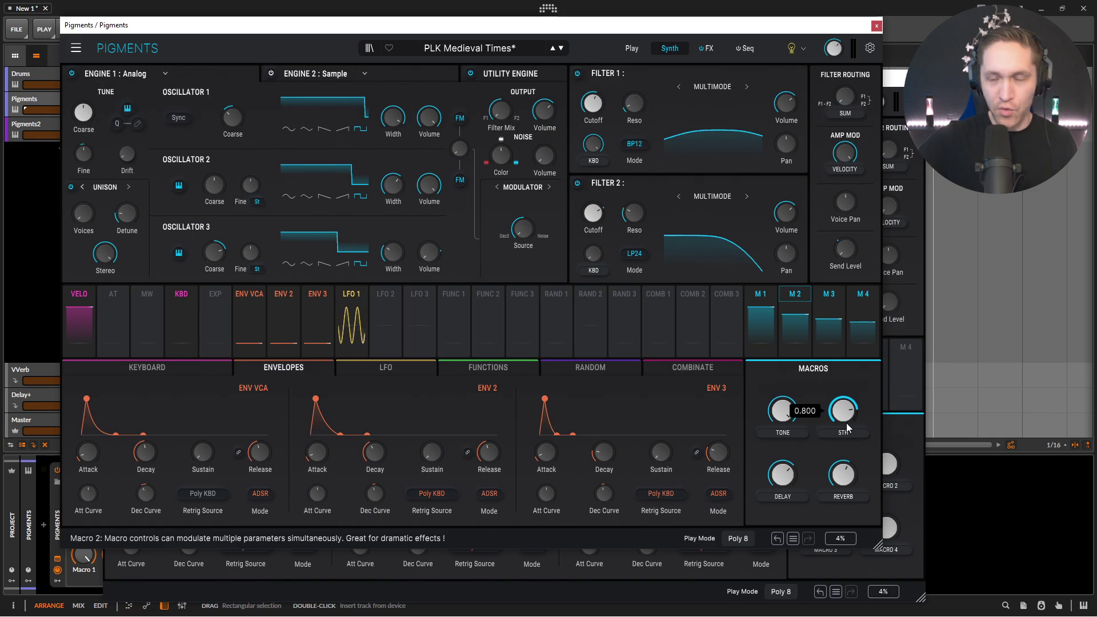
pyautogui.moveTo(846, 423)
pyautogui.mouseDown()
pyautogui.moveTo(846, 400)
pyautogui.moveTo(847, 424)
pyautogui.mouseUp()
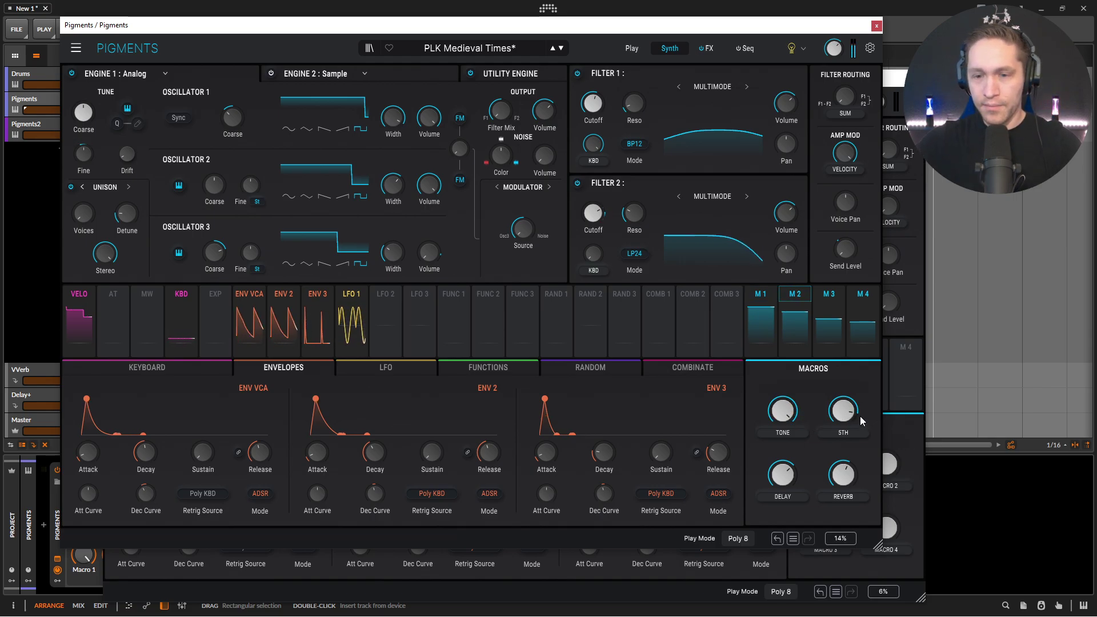
pyautogui.moveTo(844, 412); pyautogui.dragTo(844, 457)
pyautogui.moveTo(843, 411); pyautogui.dragTo(843, 371)
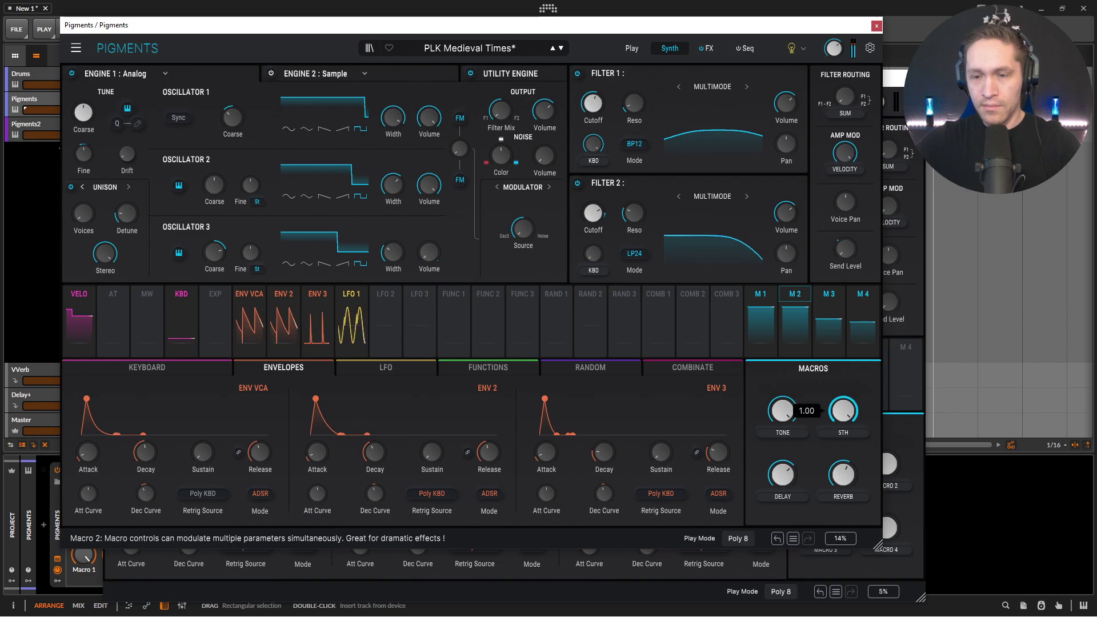
pyautogui.moveTo(844, 411); pyautogui.dragTo(853, 415)
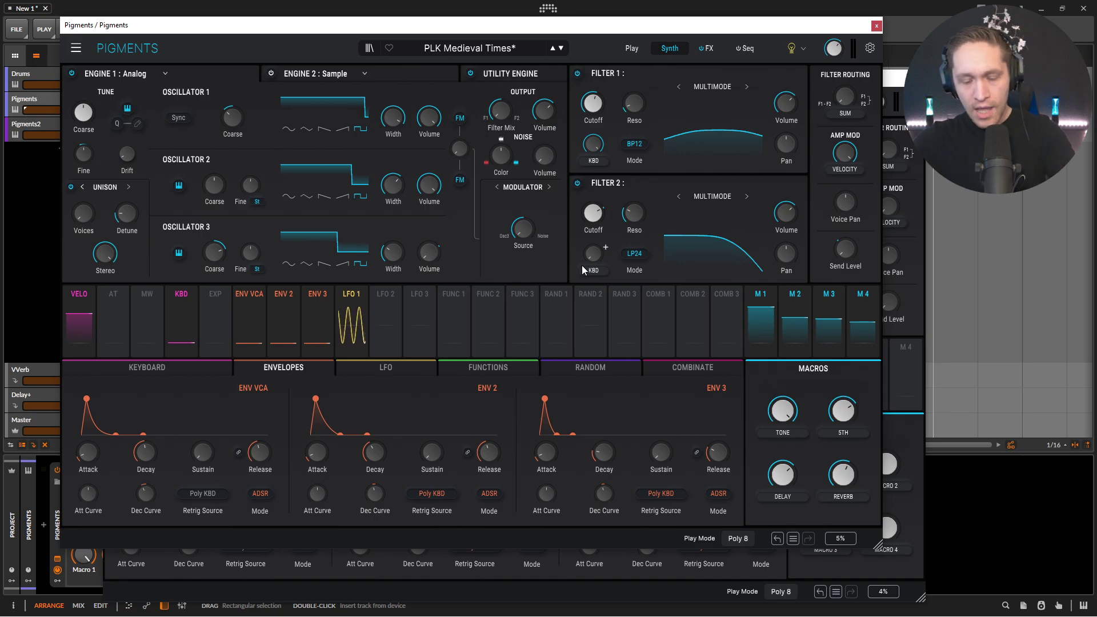
# - In the second Pigments instance, set Engine 1's type to Analog
pyautogui.click(914, 501)
pyautogui.click(119, 101)
pyautogui.click(135, 118)
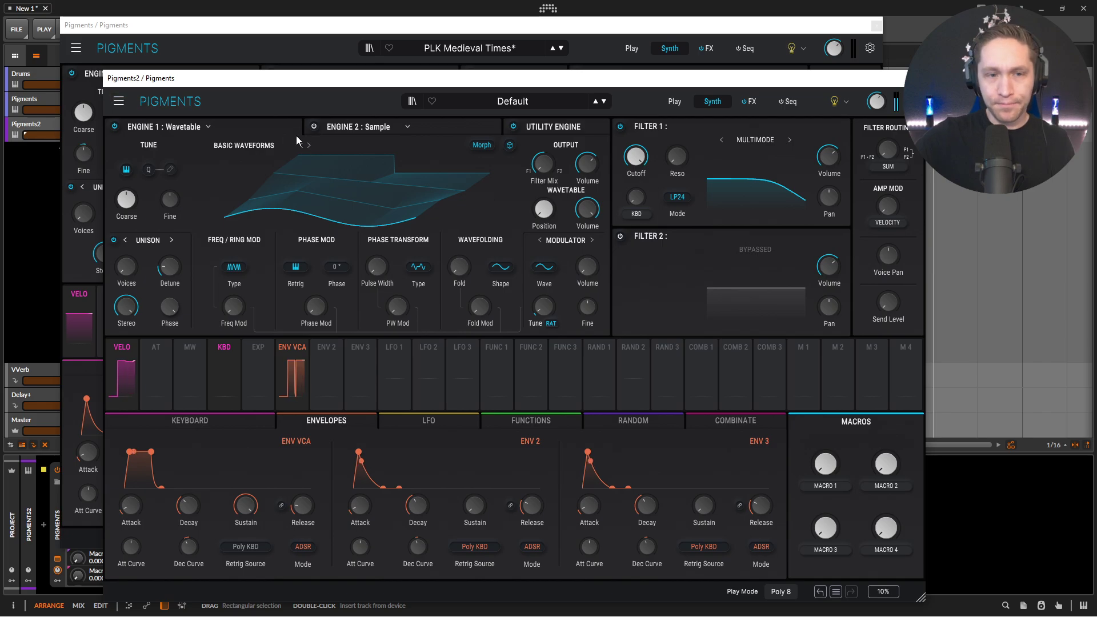
pyautogui.click(206, 127)
pyautogui.click(172, 179)
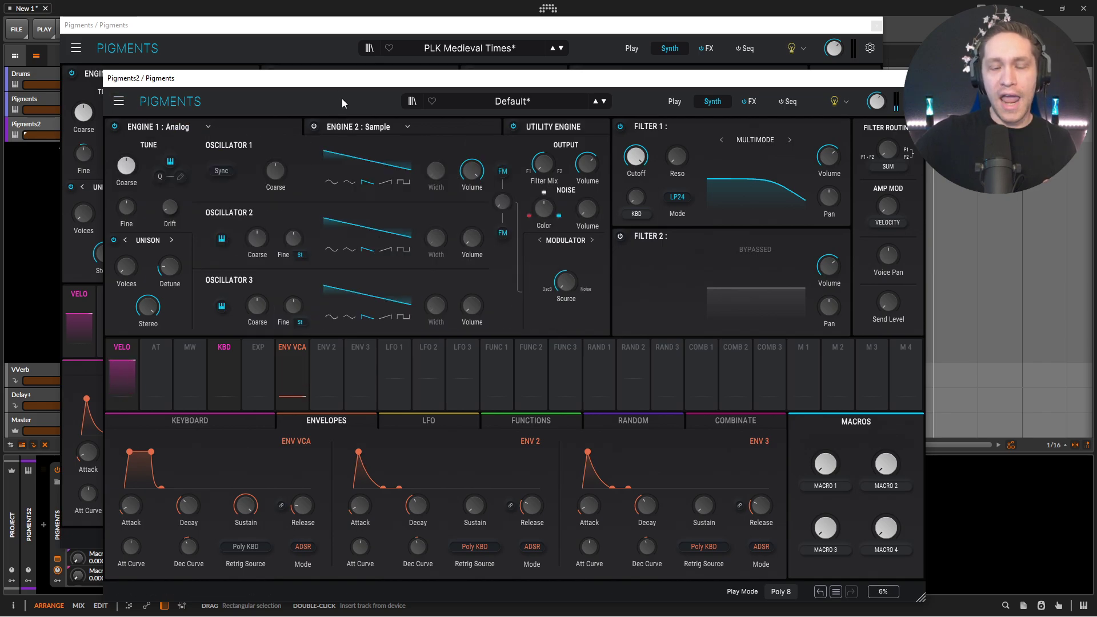
# - Matching the reference, make Oscillator 1 a square wave with pulse Width about 0.94
pyautogui.click(311, 39)
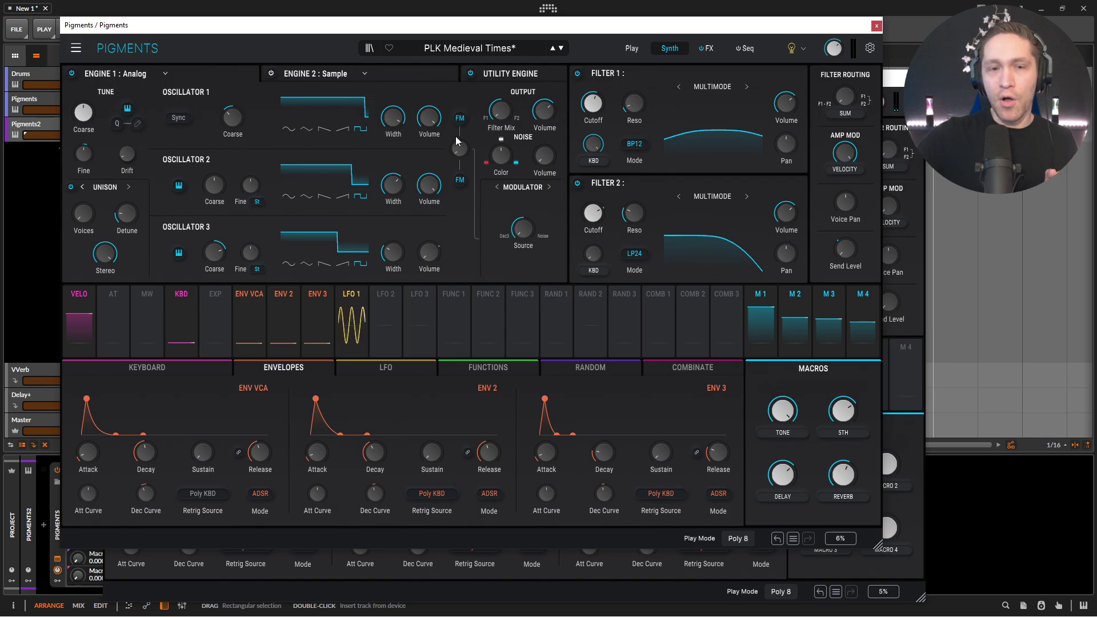
pyautogui.moveTo(395, 123)
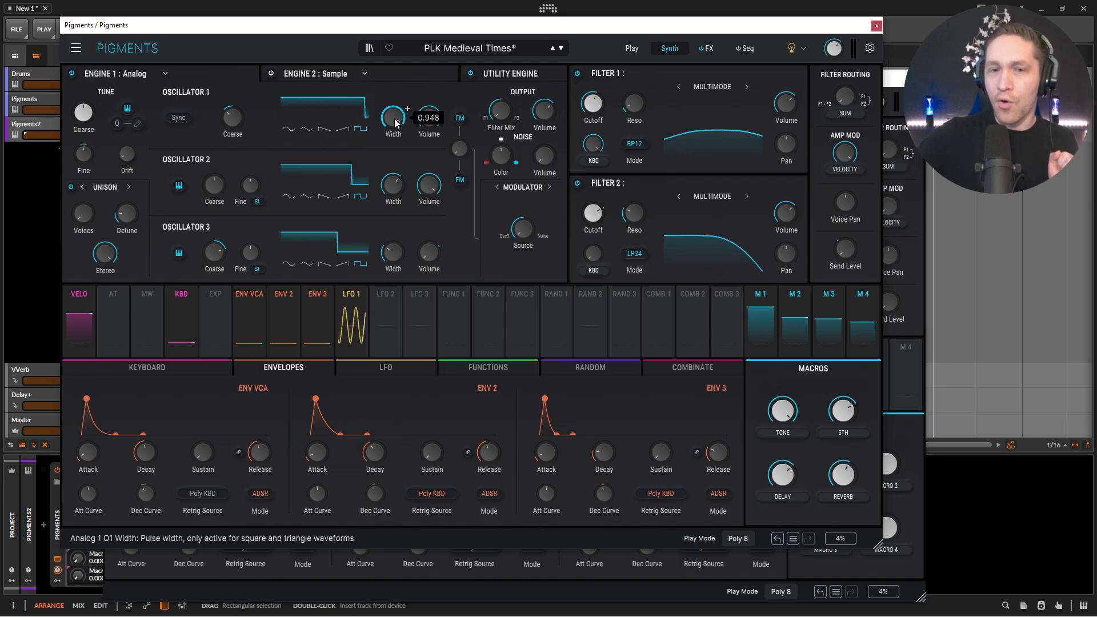
pyautogui.click(913, 456)
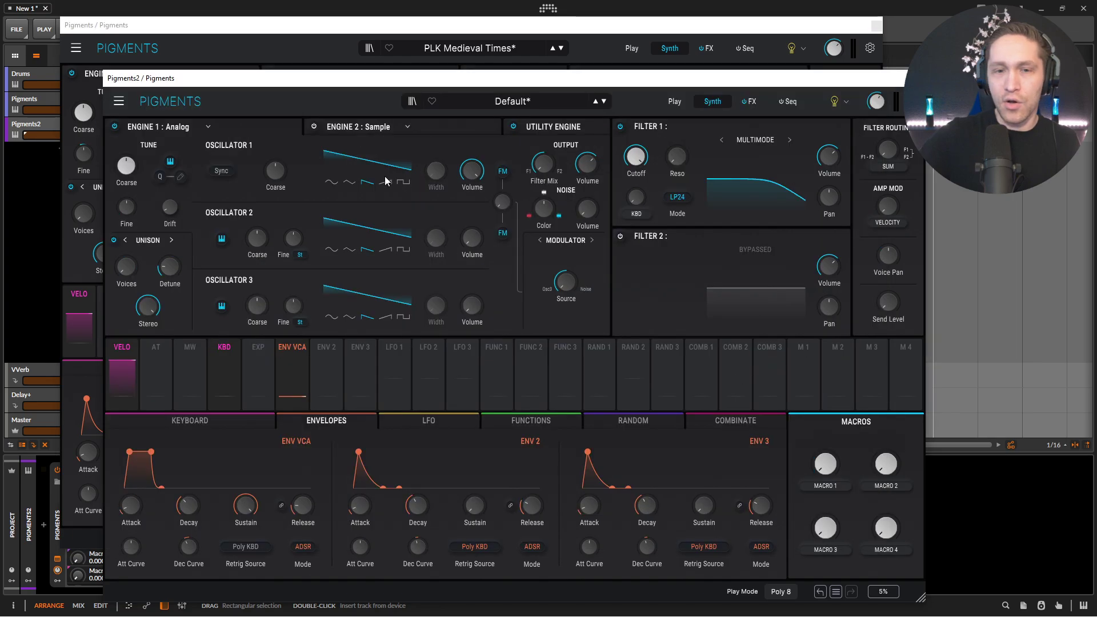
pyautogui.click(404, 183)
pyautogui.moveTo(437, 170); pyautogui.dragTo(451, 161)
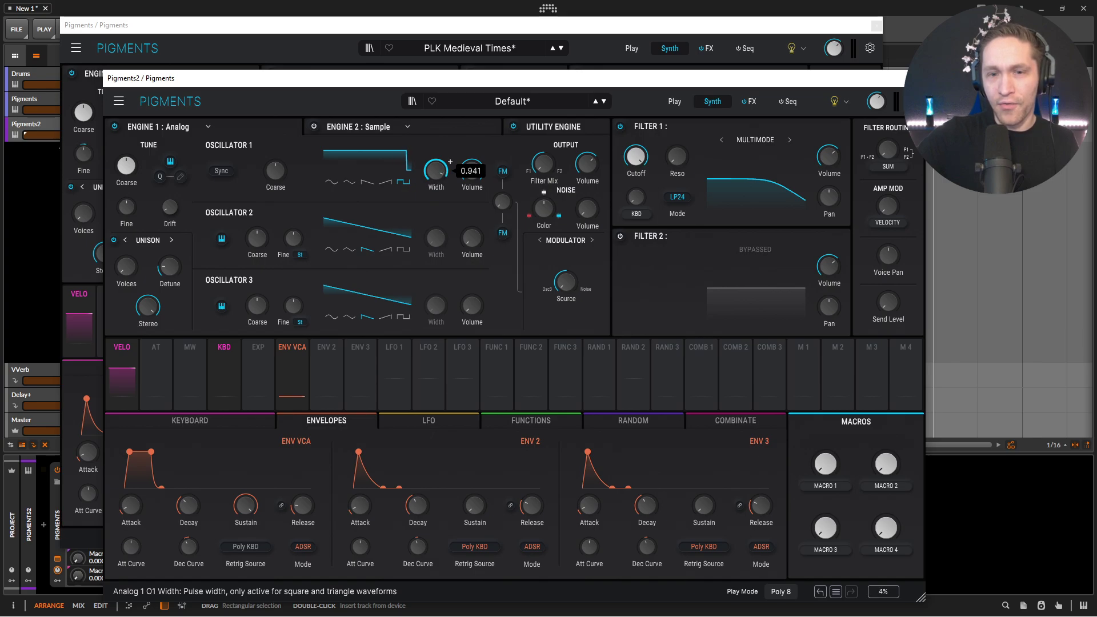
pyautogui.moveTo(450, 162); pyautogui.dragTo(443, 193)
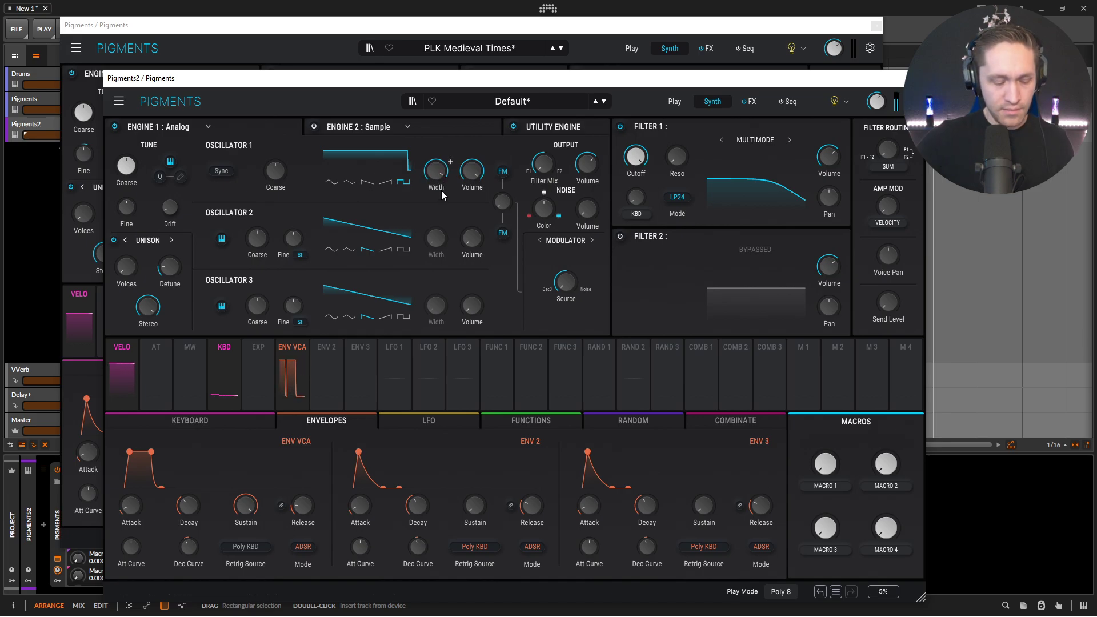
# - Check the reference tuning and set Oscillator 1 Coarse to -12 st
pyautogui.click(344, 32)
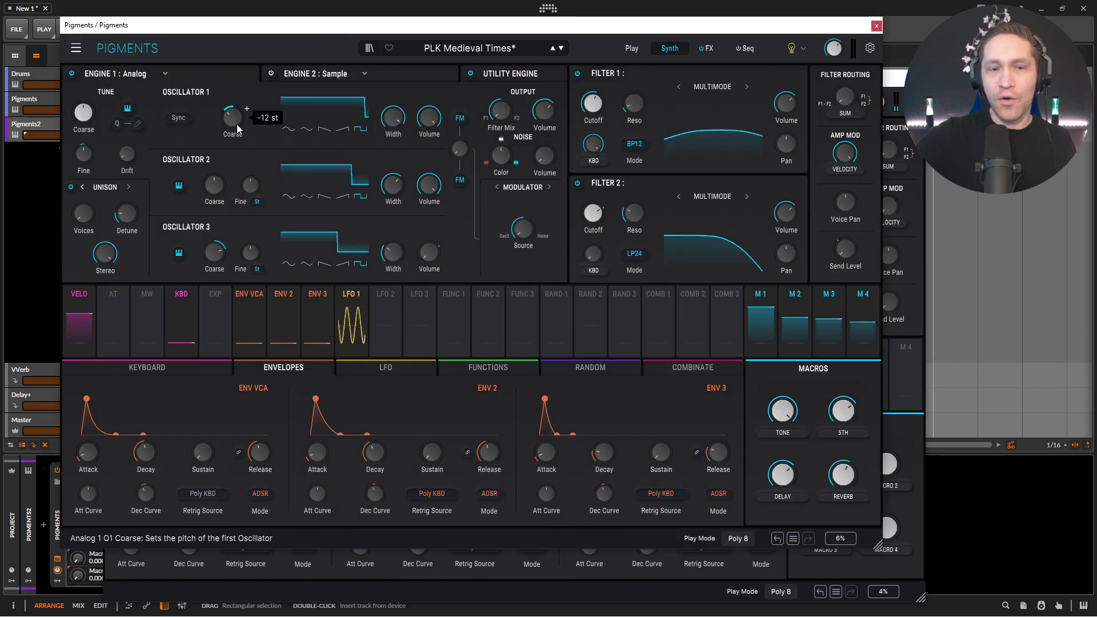
pyautogui.click(921, 324)
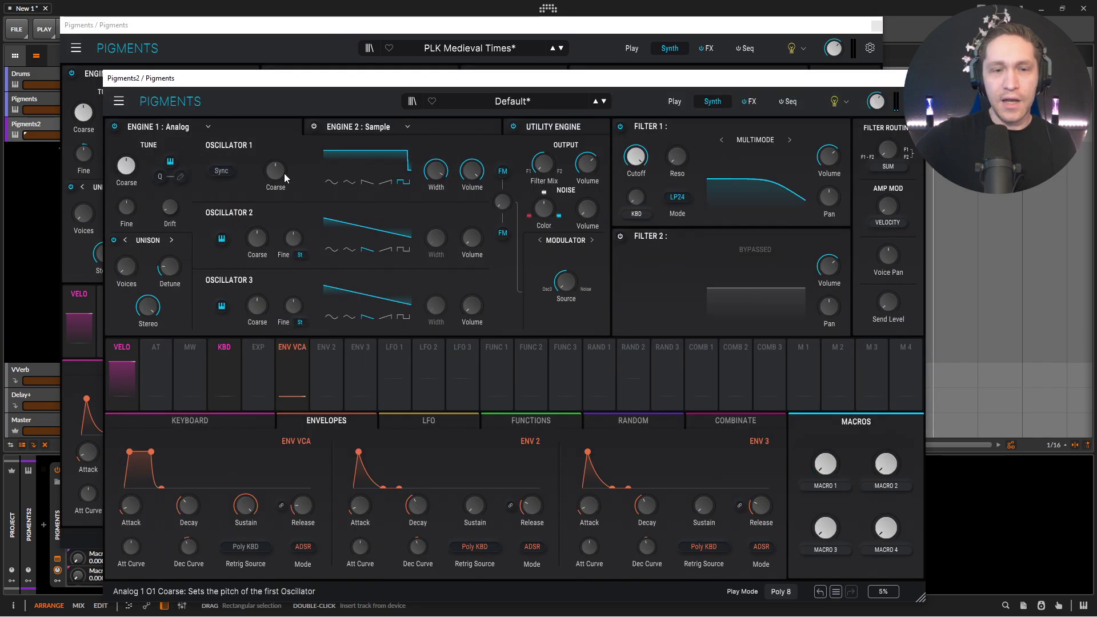
pyautogui.moveTo(283, 172); pyautogui.dragTo(283, 188)
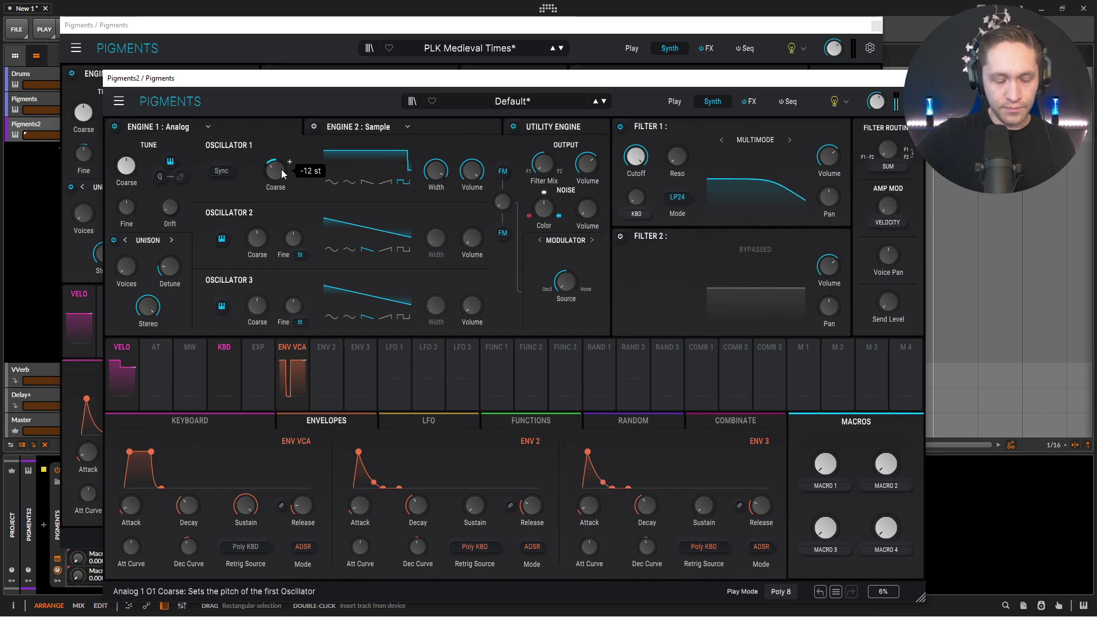
# - Make Oscillator 2 a square wave with Width around 0.81, matching the reference
pyautogui.click(303, 40)
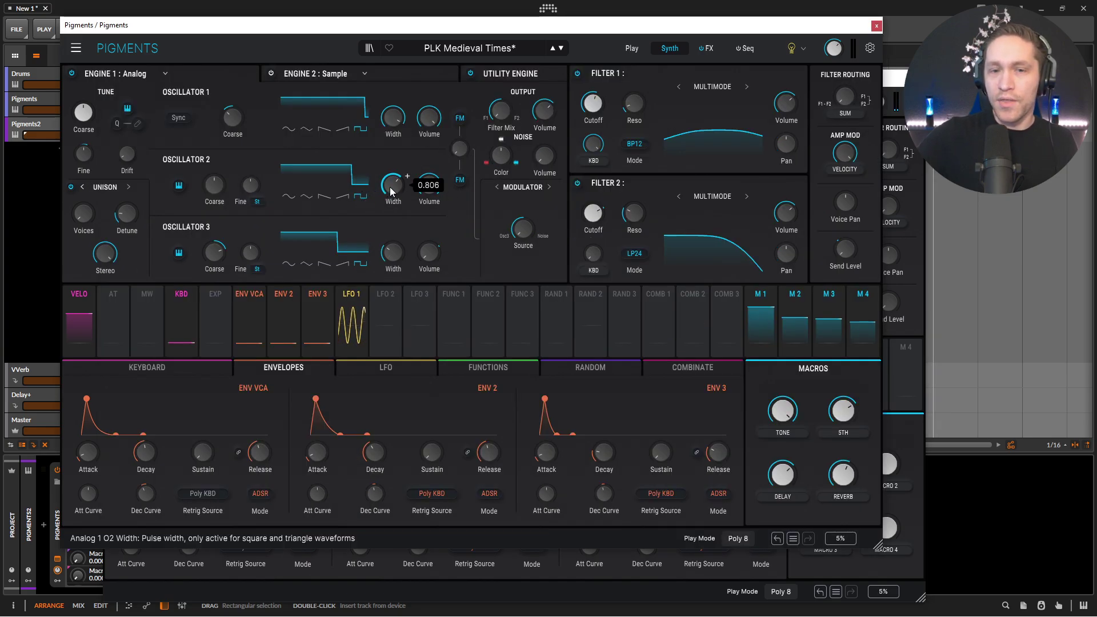
pyautogui.click(910, 447)
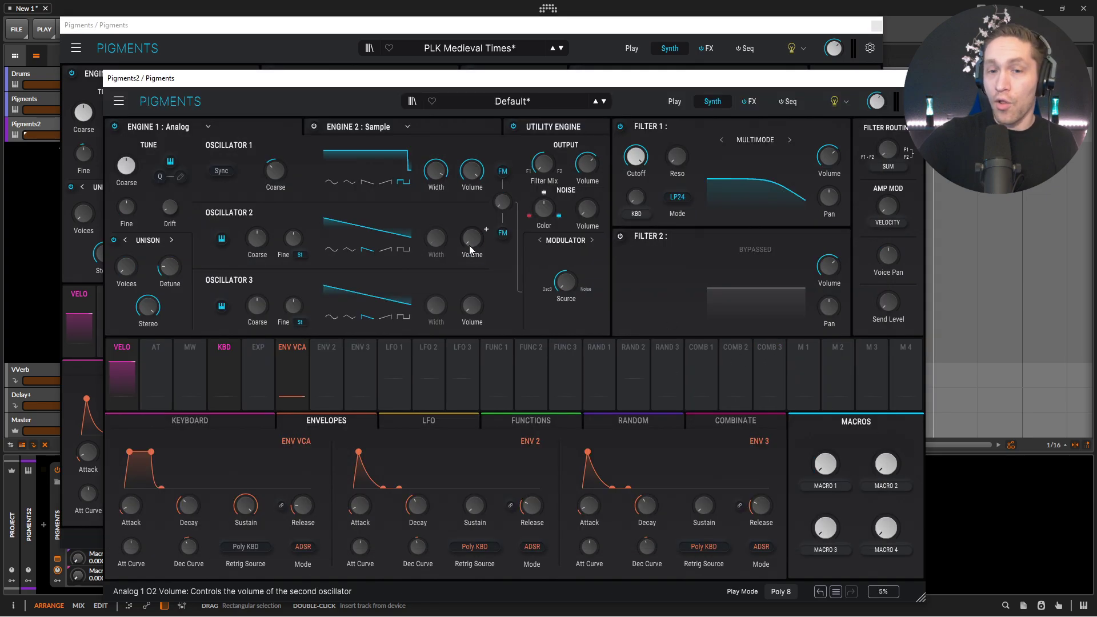
pyautogui.click(403, 249)
pyautogui.scroll(5, 451, 229)
pyautogui.scroll(-1, 450, 229)
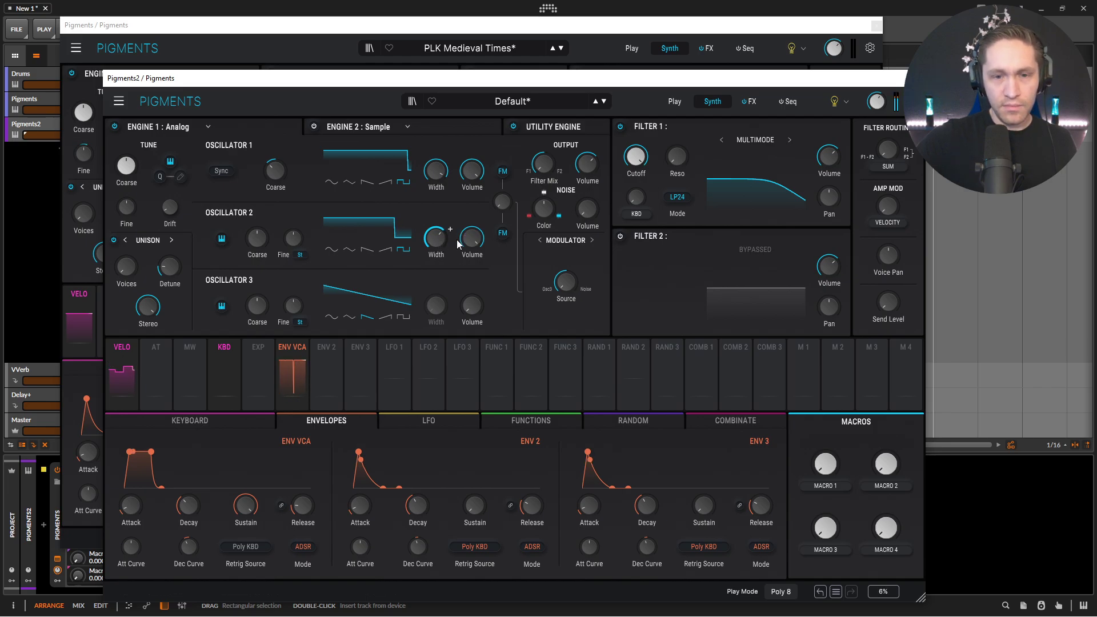
# - Compare Oscillator 3 with the reference patch and raise its pulse Width to match
pyautogui.click(472, 30)
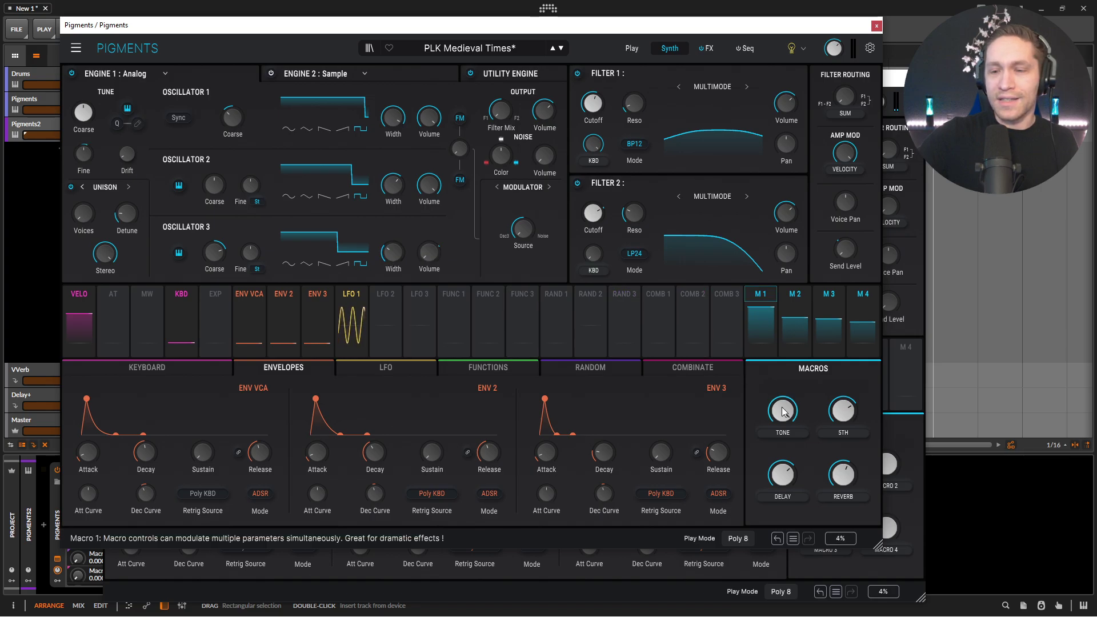
pyautogui.click(918, 438)
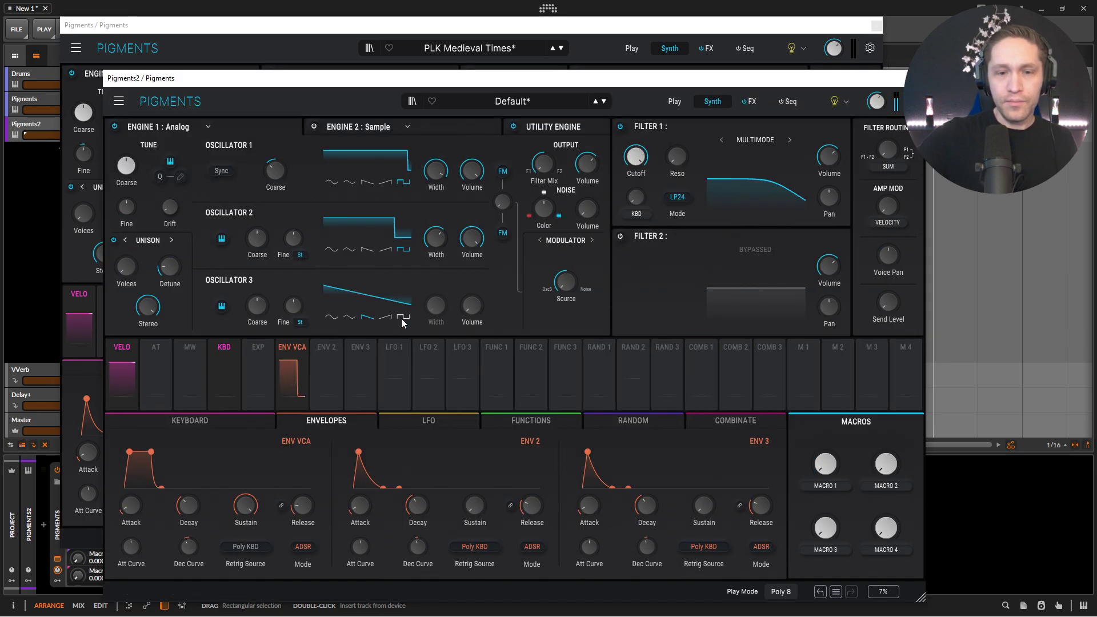
pyautogui.scroll(5, 450, 297)
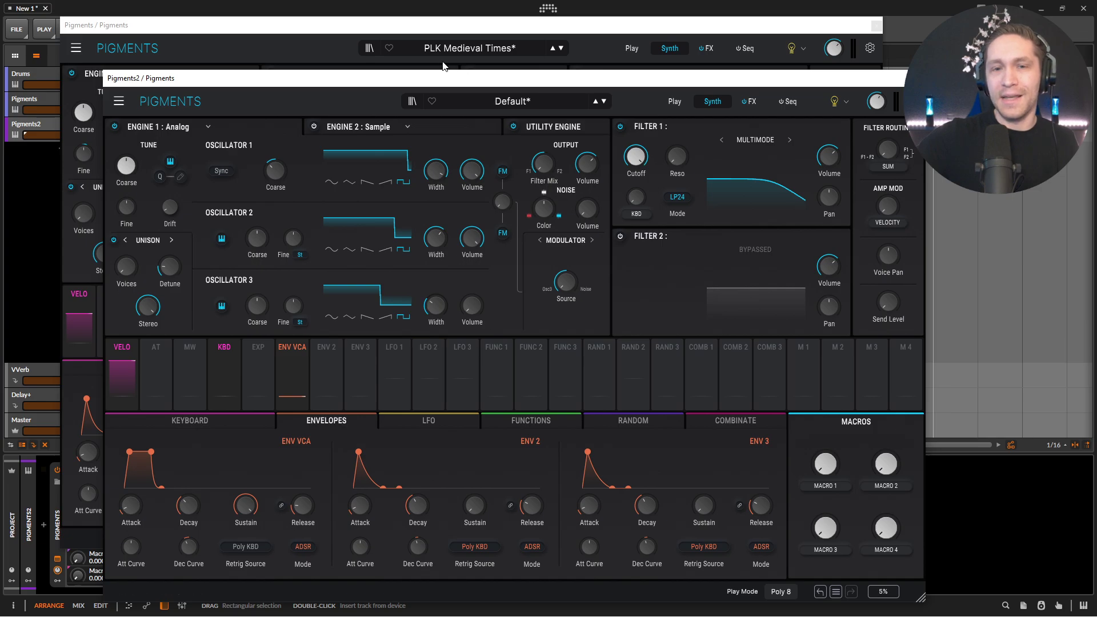
pyautogui.click(451, 32)
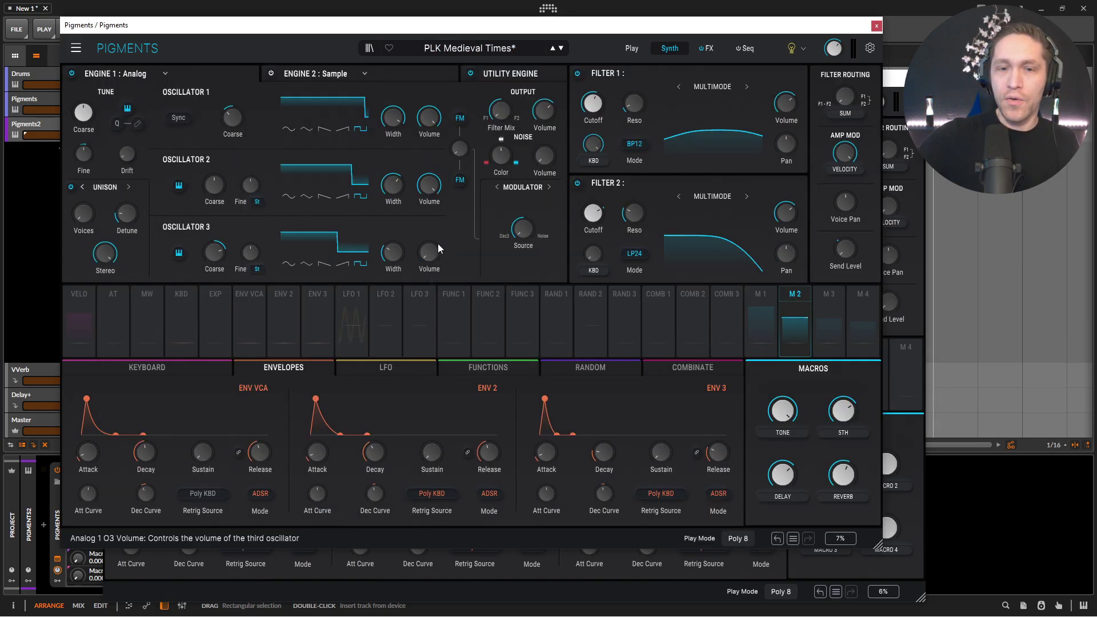
pyautogui.moveTo(430, 286)
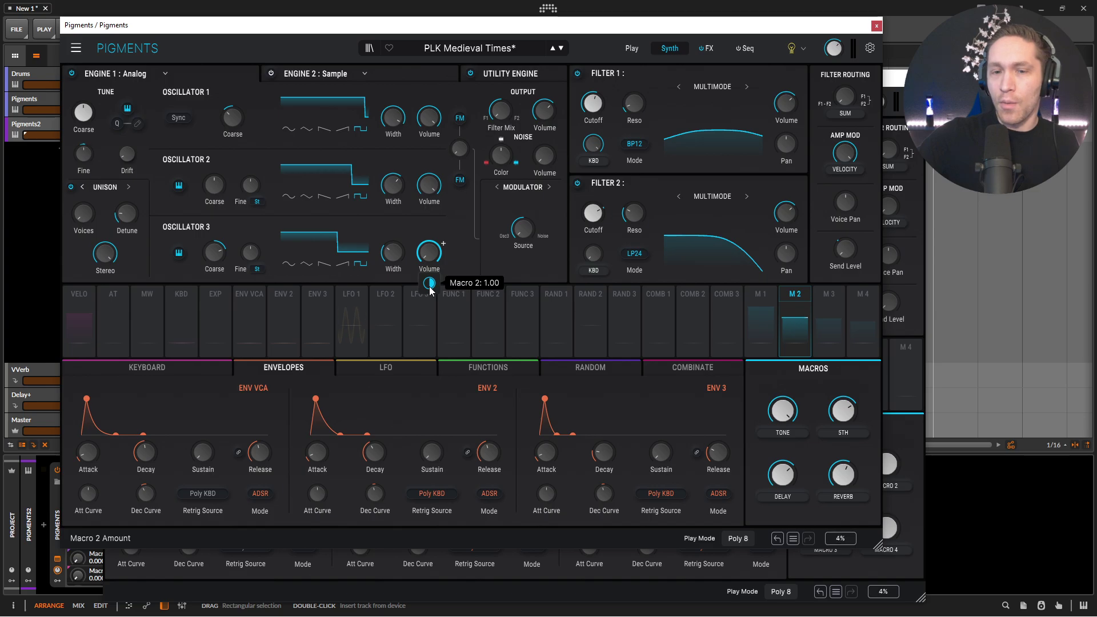
pyautogui.click(914, 442)
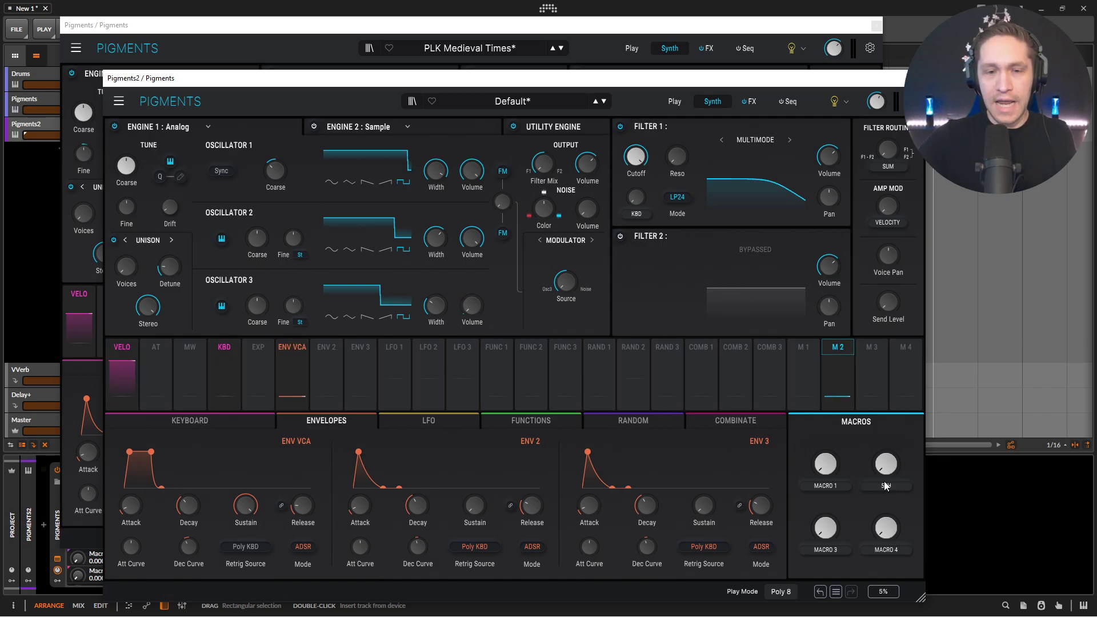
# - Check the reference's Oscillator 3 tuning and raise Oscillator 3 Coarse a few semitones
pyautogui.click(414, 36)
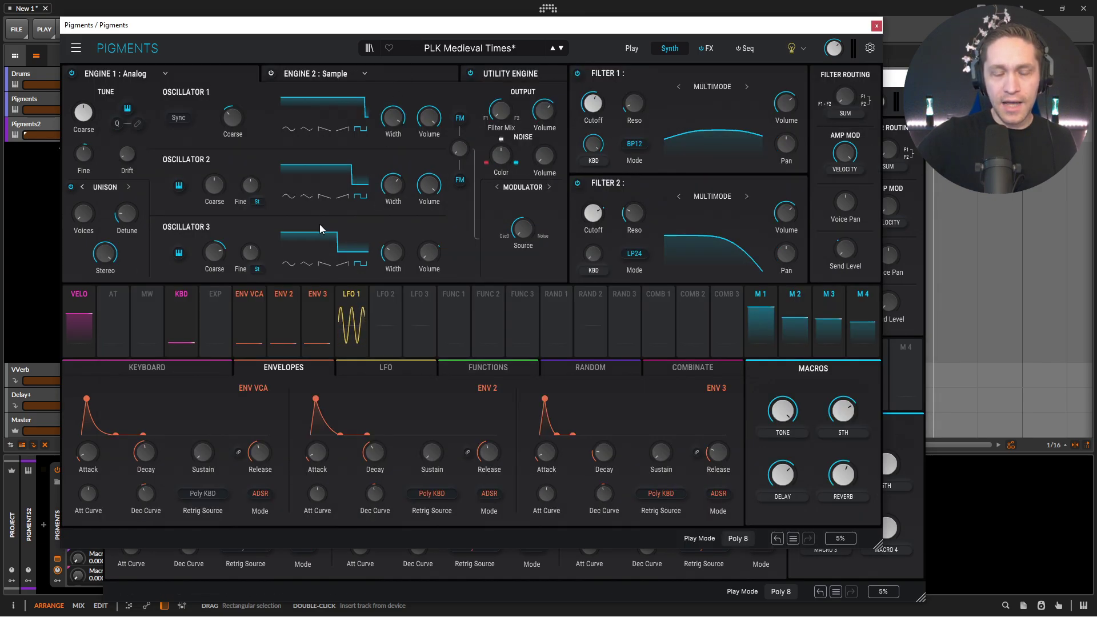
pyautogui.moveTo(214, 254)
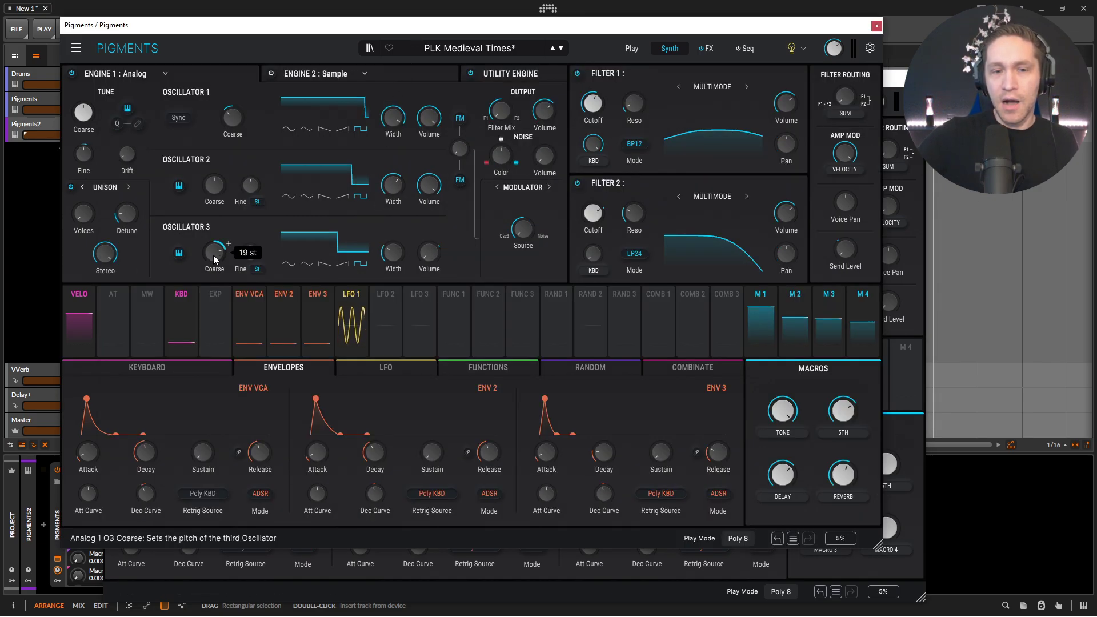
pyautogui.click(921, 440)
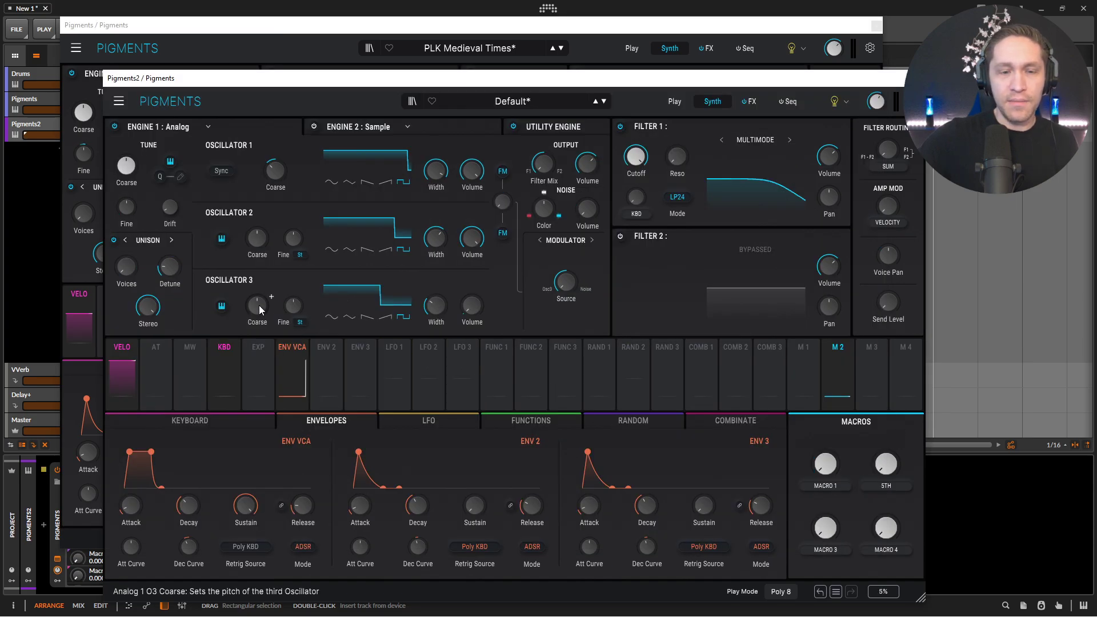
pyautogui.moveTo(259, 306)
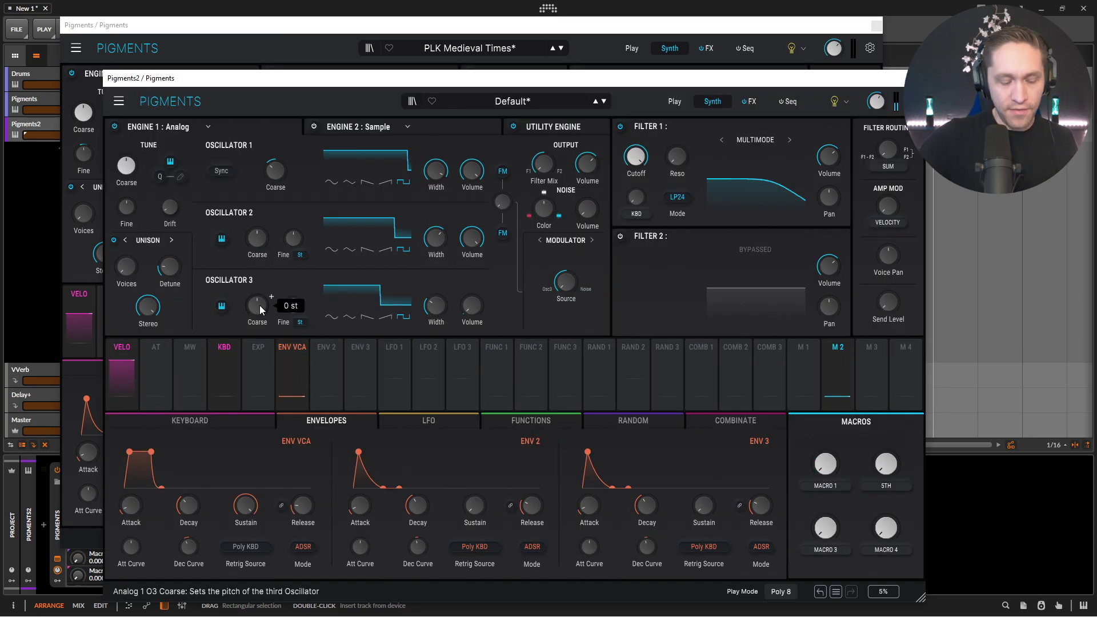
pyautogui.moveTo(260, 305); pyautogui.dragTo(260, 286)
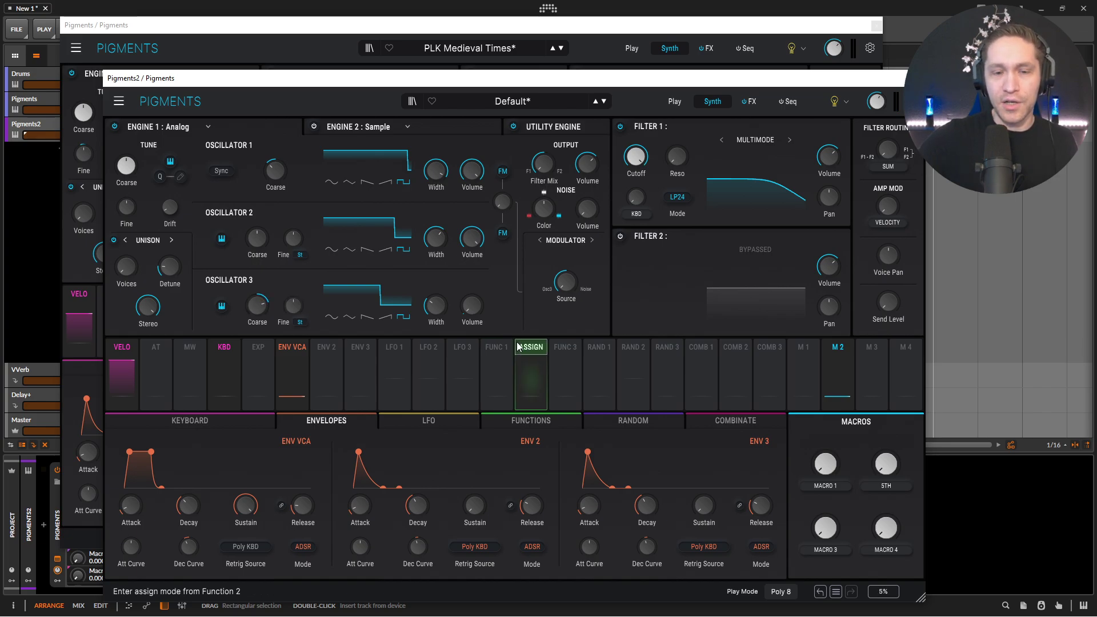
# - Raise the 5TH macro to hear it, then bring the Medieval Times reference forward
pyautogui.moveTo(885, 463)
pyautogui.mouseDown()
pyautogui.moveTo(886, 446)
pyautogui.moveTo(886, 466)
pyautogui.mouseUp()
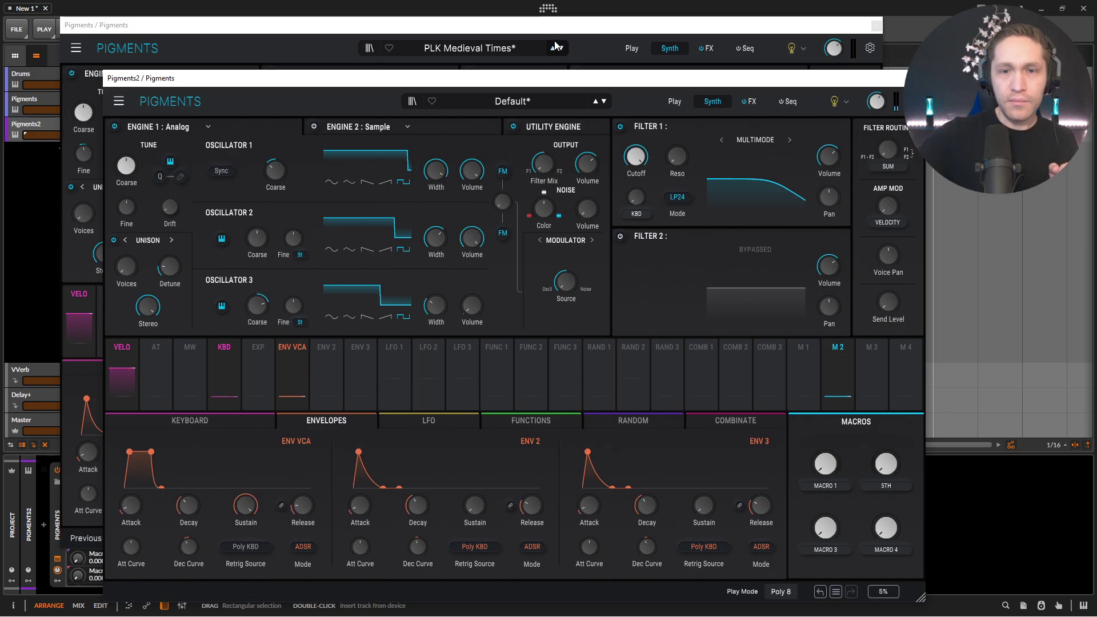
pyautogui.click(568, 56)
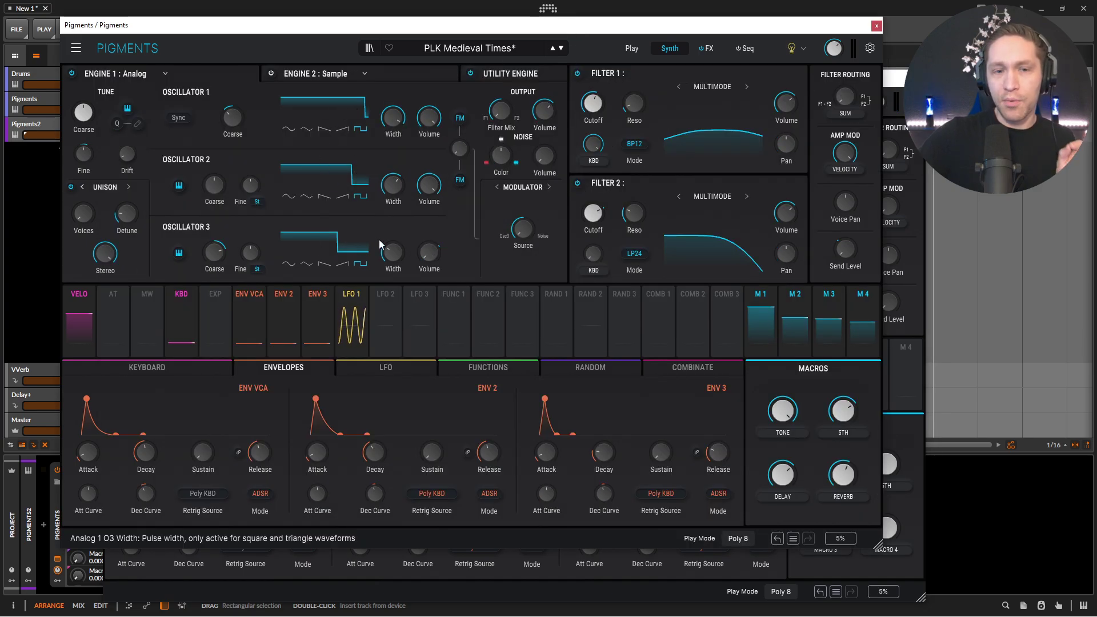
pyautogui.click(921, 431)
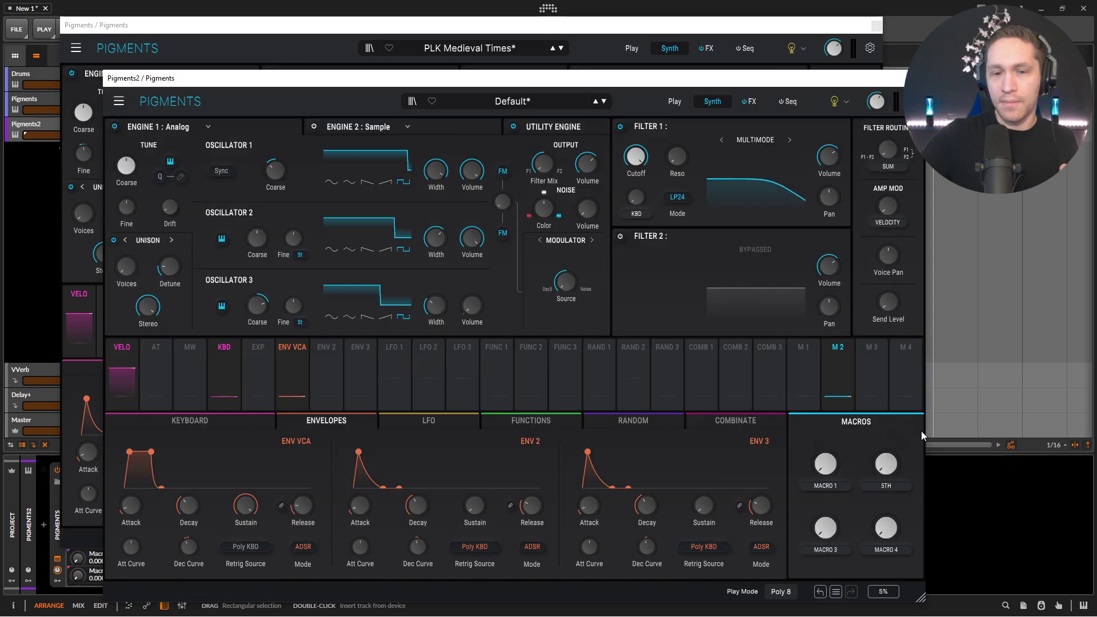
pyautogui.moveTo(264, 312)
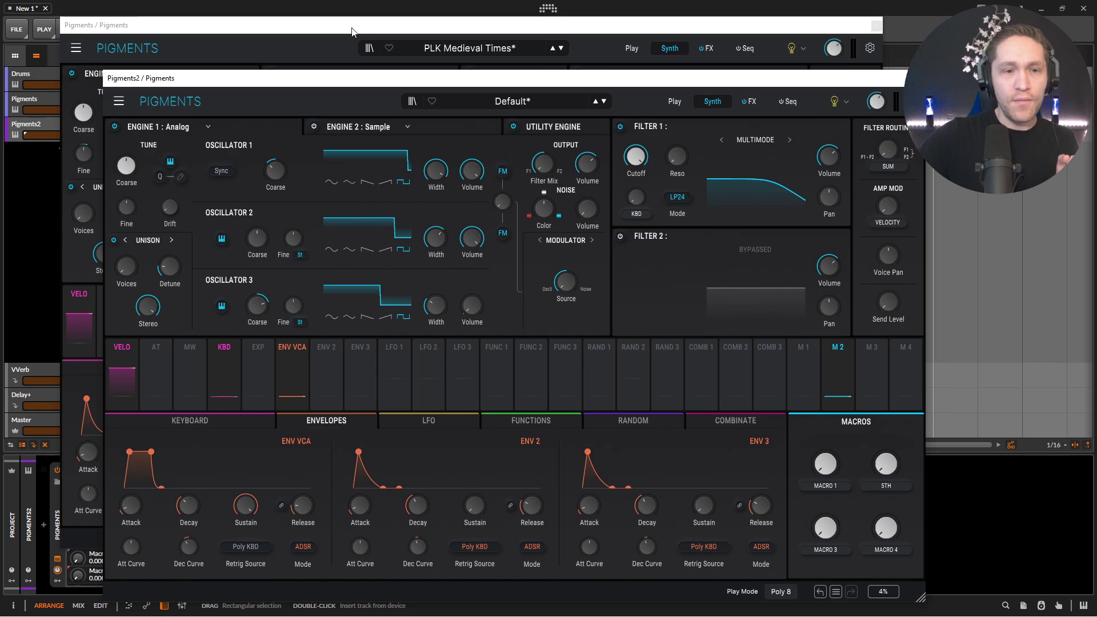
pyautogui.click(238, 40)
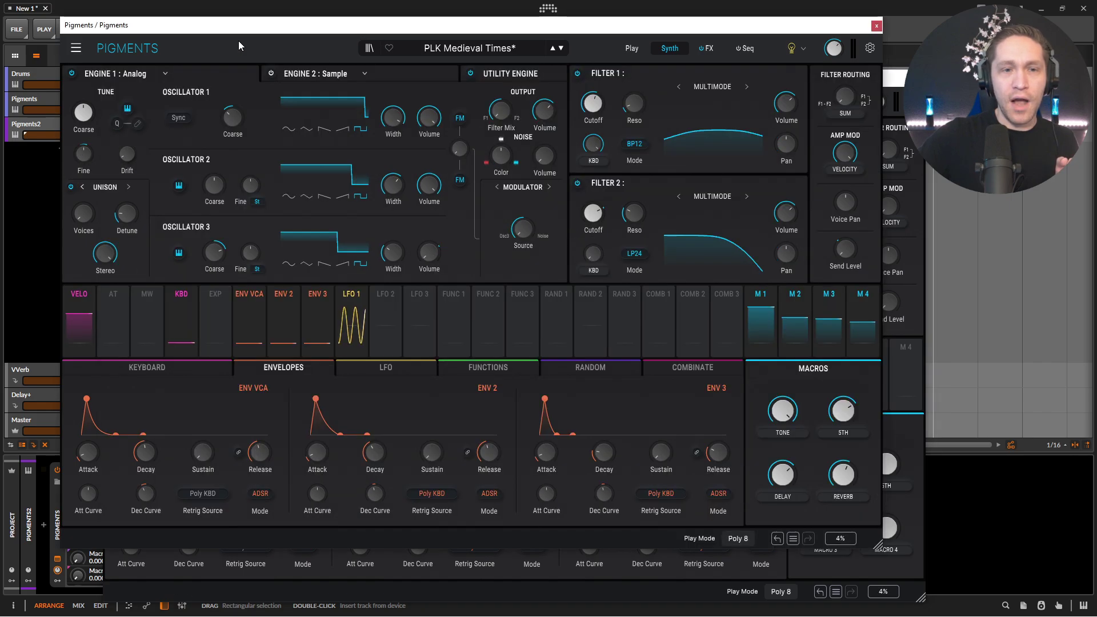
pyautogui.moveTo(85, 155)
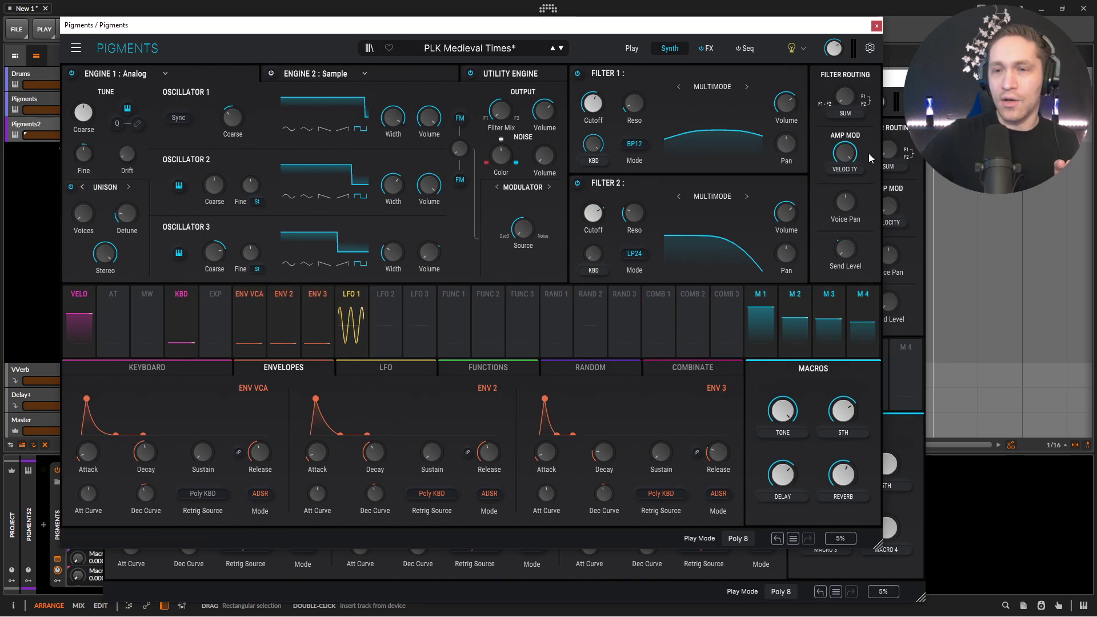
# - Assign LFO 1 to modulate Engine 1's Fine tuning in the second instance
pyautogui.click(913, 293)
pyautogui.click(394, 377)
pyautogui.moveTo(126, 207); pyautogui.dragTo(128, 238)
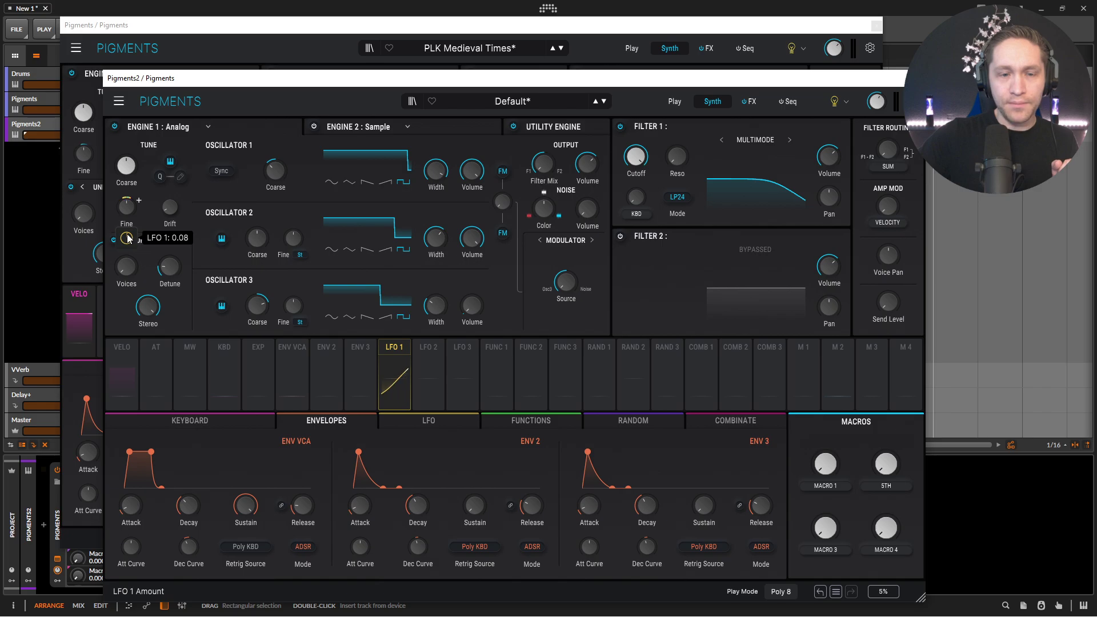
pyautogui.click(277, 287)
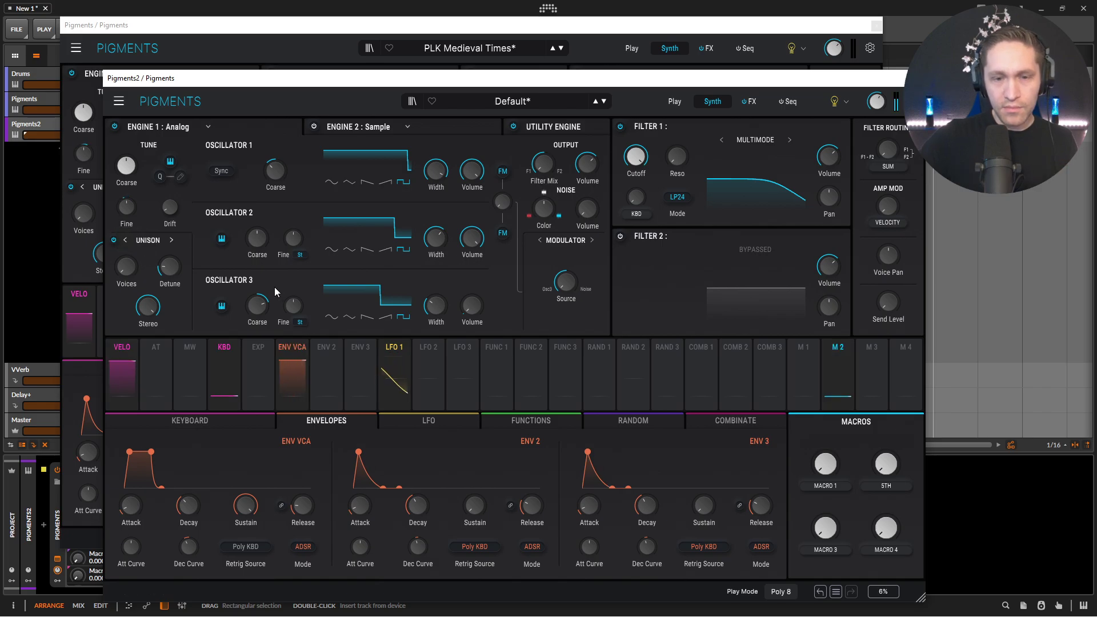
# - Raise LFO 1's Rate from 0.500 Hz to about 5 Hz
pyautogui.click(462, 421)
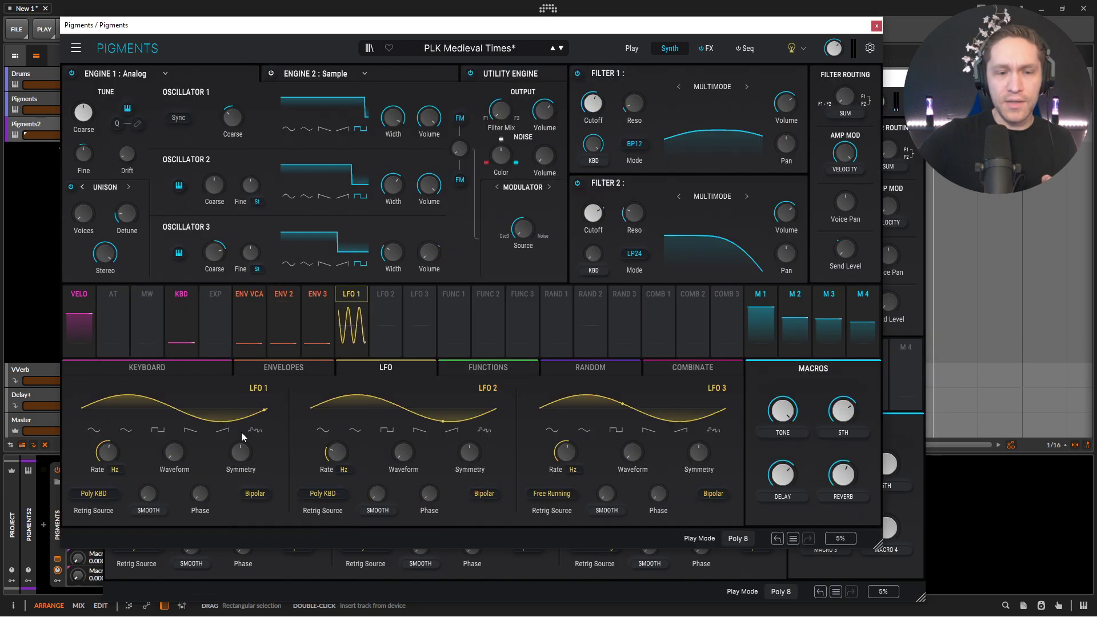
pyautogui.moveTo(105, 457)
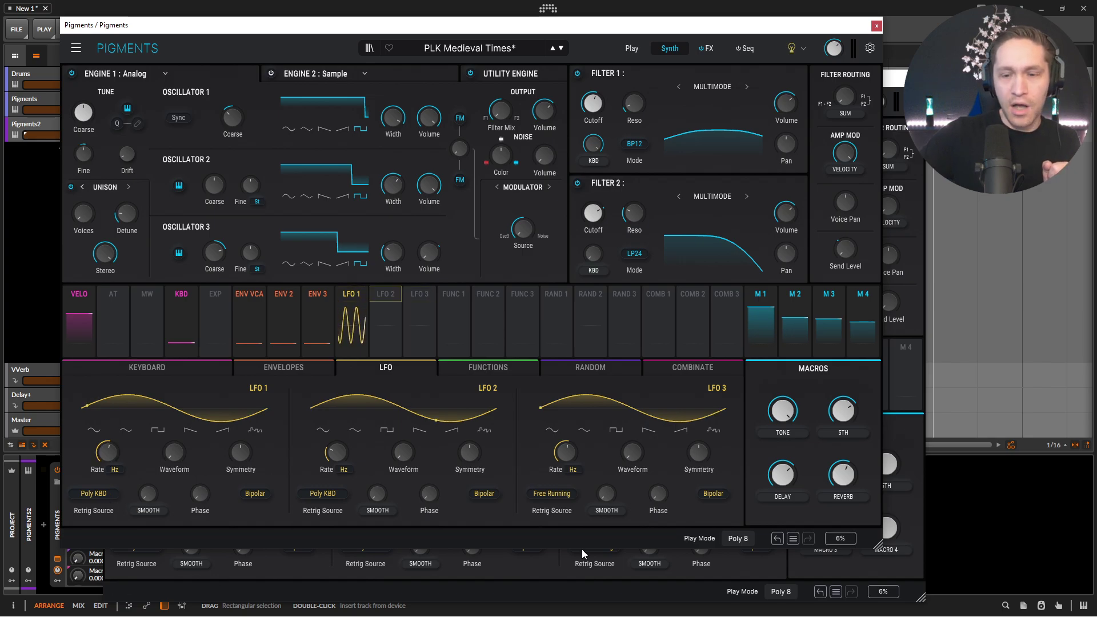
pyautogui.click(657, 561)
pyautogui.moveTo(150, 505); pyautogui.dragTo(151, 480)
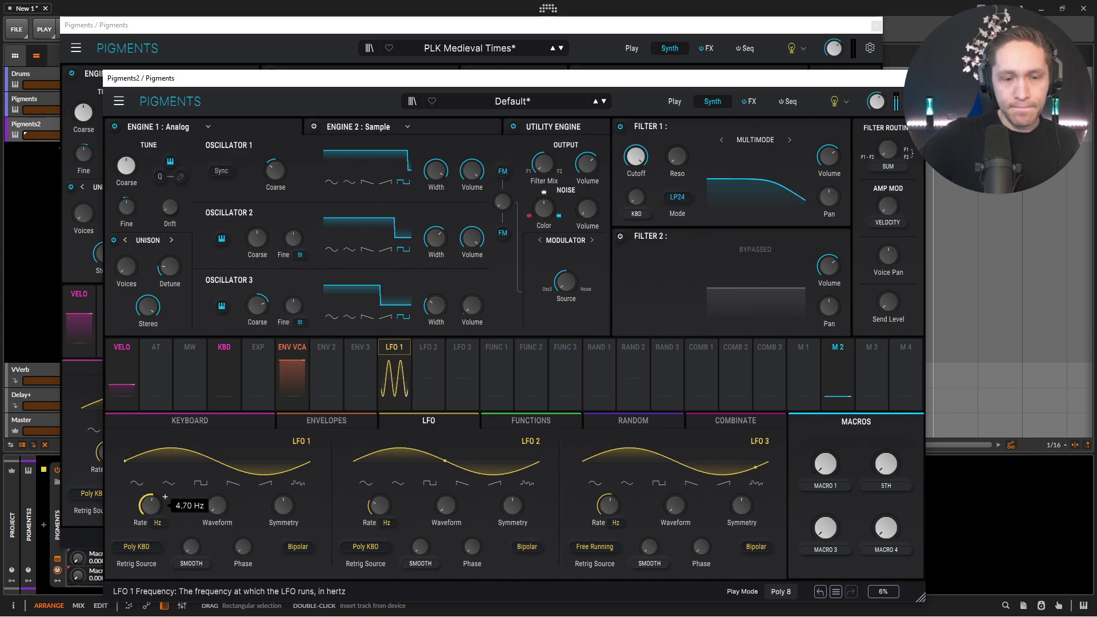
pyautogui.moveTo(150, 479); pyautogui.dragTo(150, 478)
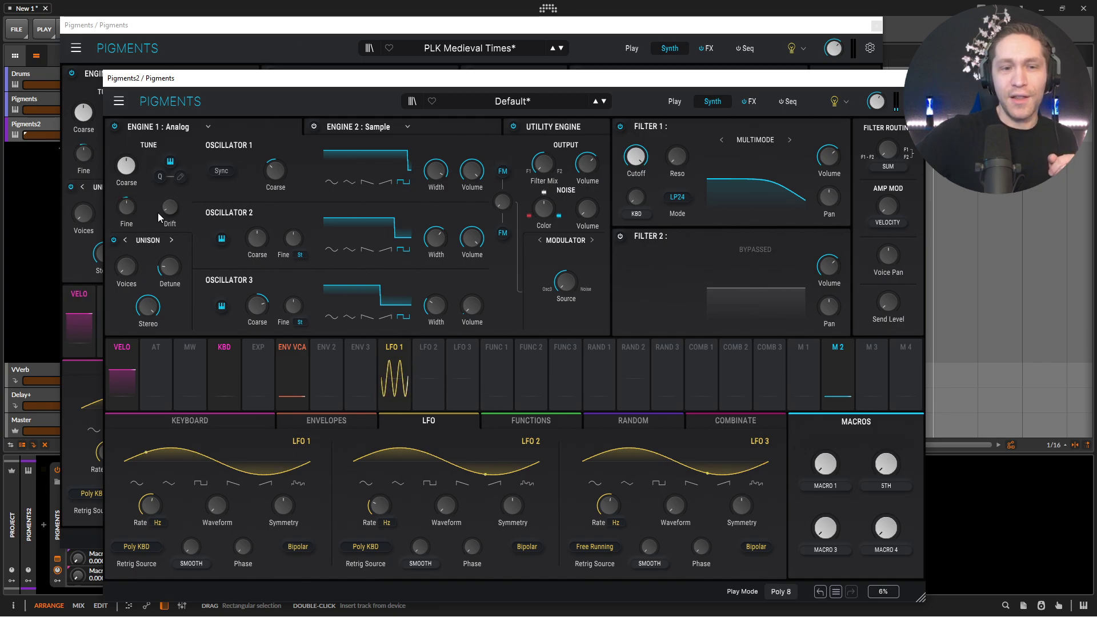
# - Review the reference's engine pages, then set the second instance's Filter 1 mode to BP12
pyautogui.click(276, 56)
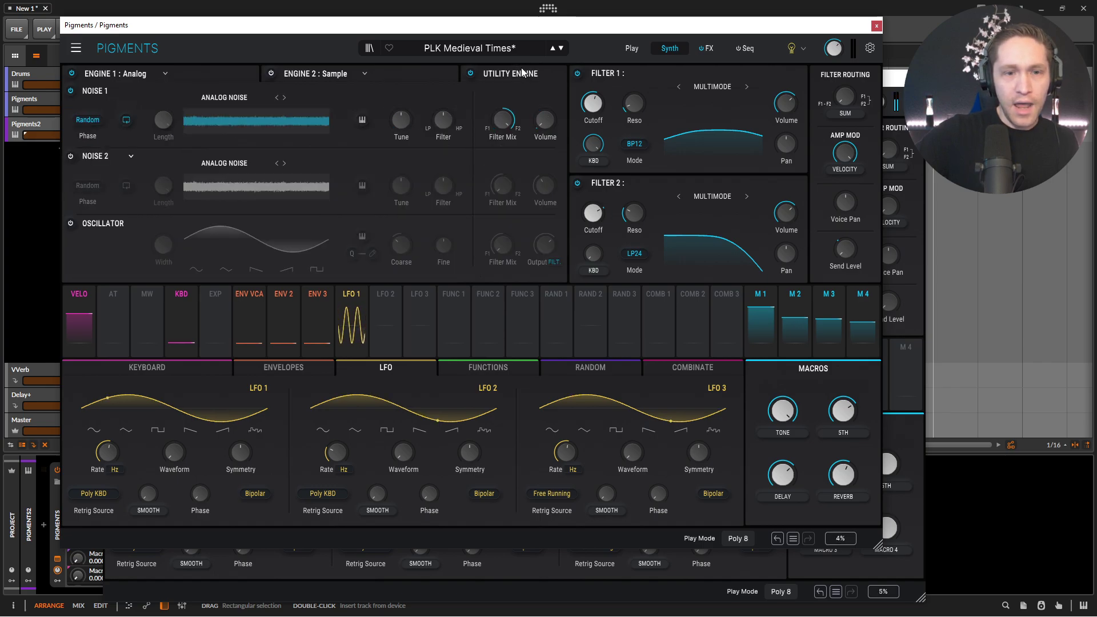
pyautogui.click(397, 74)
pyautogui.click(514, 74)
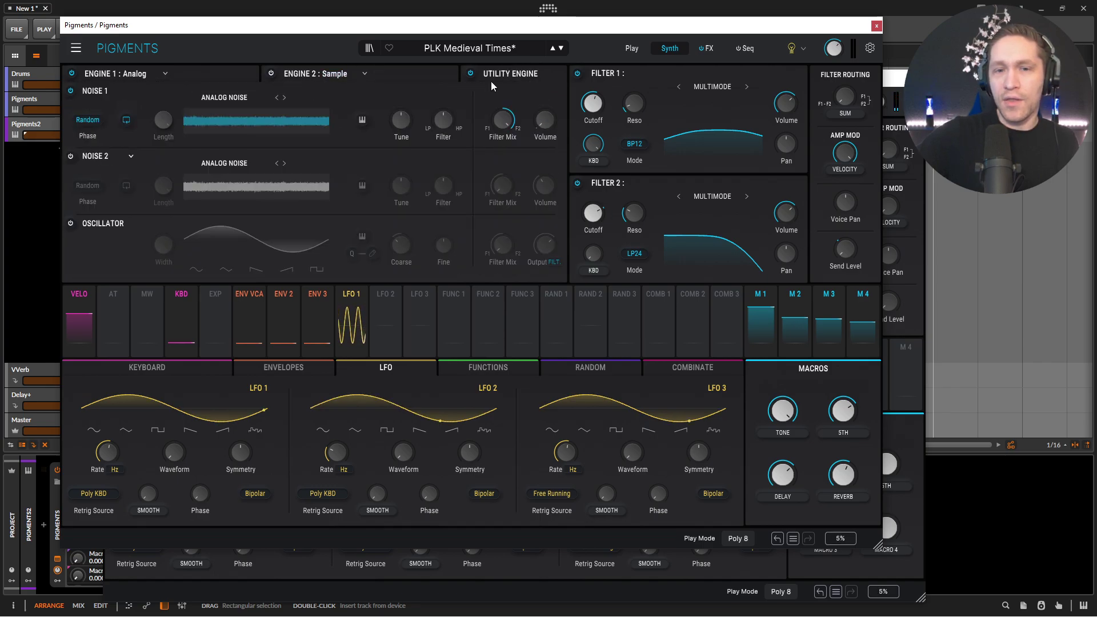
pyautogui.click(222, 72)
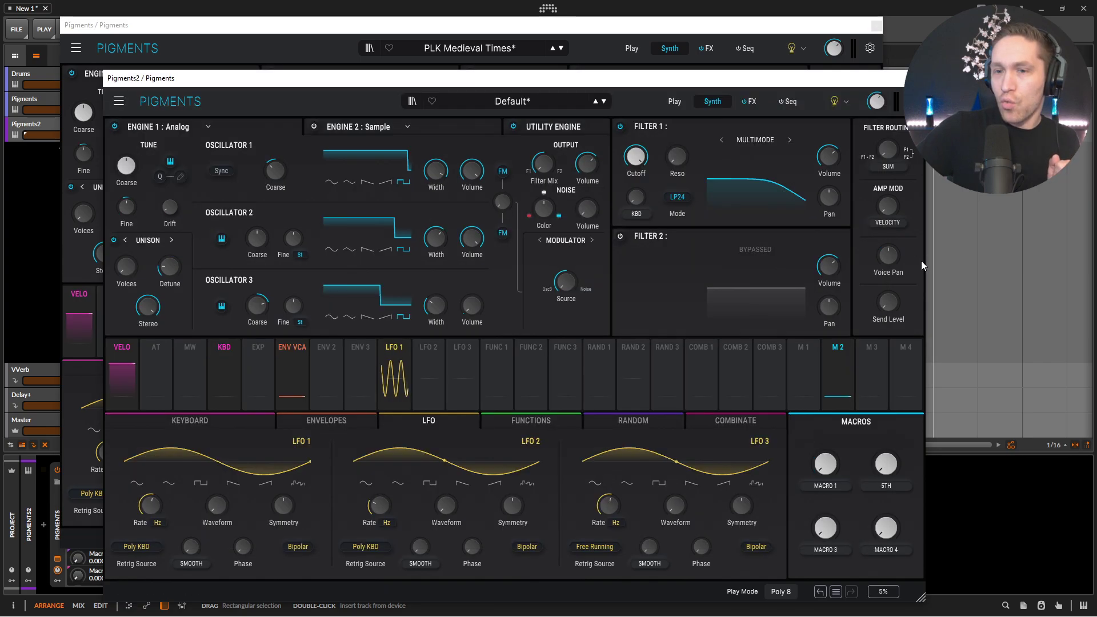
pyautogui.press('Down')
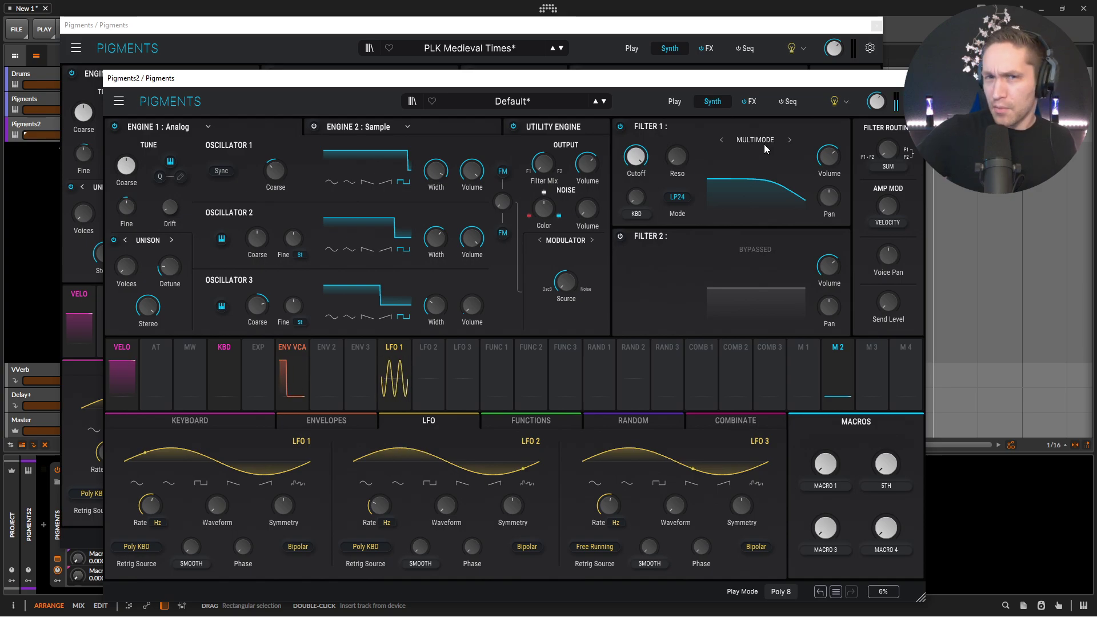
pyautogui.click(677, 198)
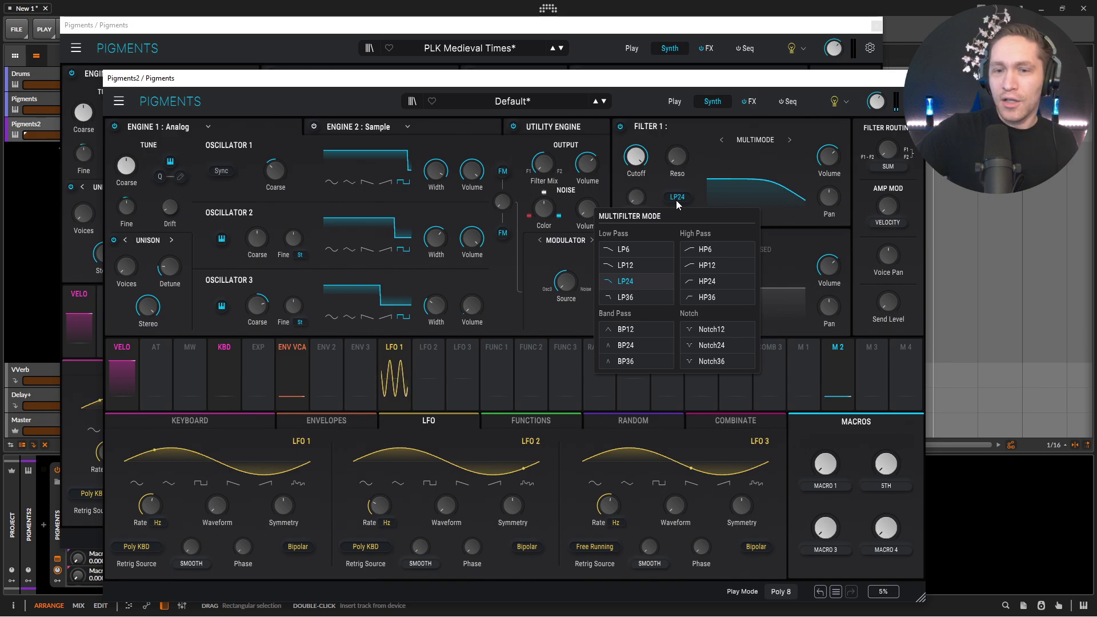
pyautogui.click(638, 333)
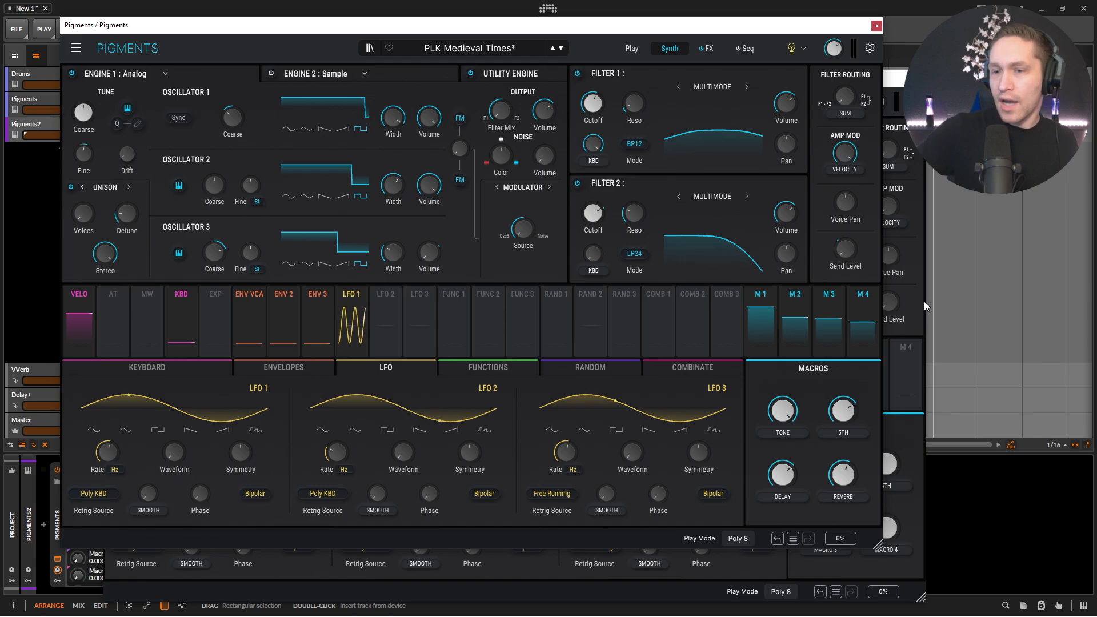
# - Adjust Filter 1's Cutoff toward 908 Hz, checking against the reference's cutoff and resonance
pyautogui.click(919, 300)
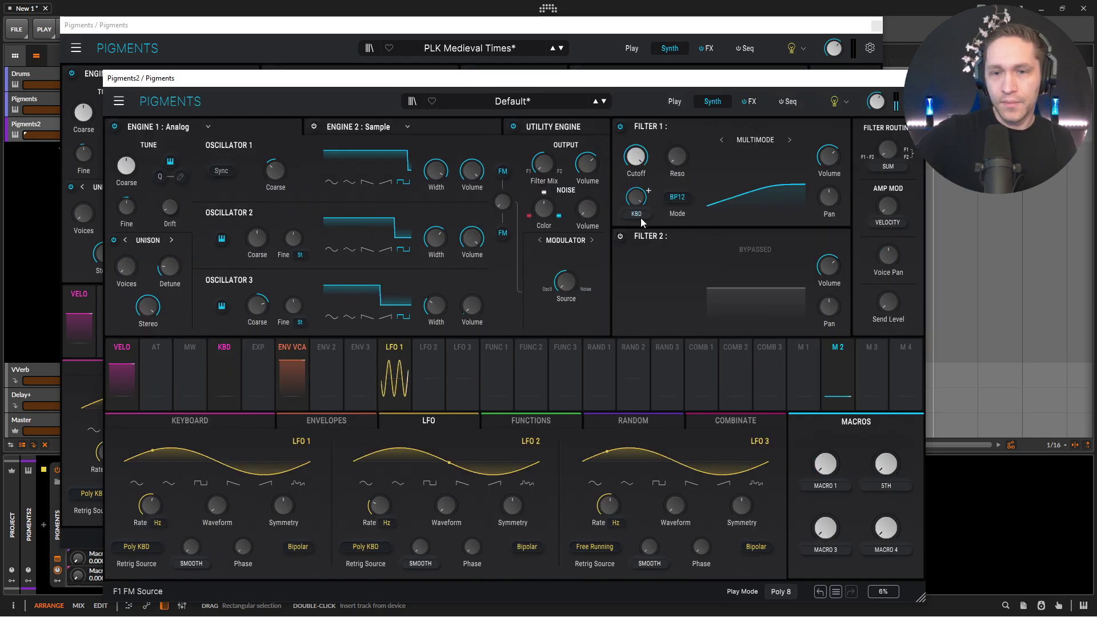
pyautogui.click(631, 48)
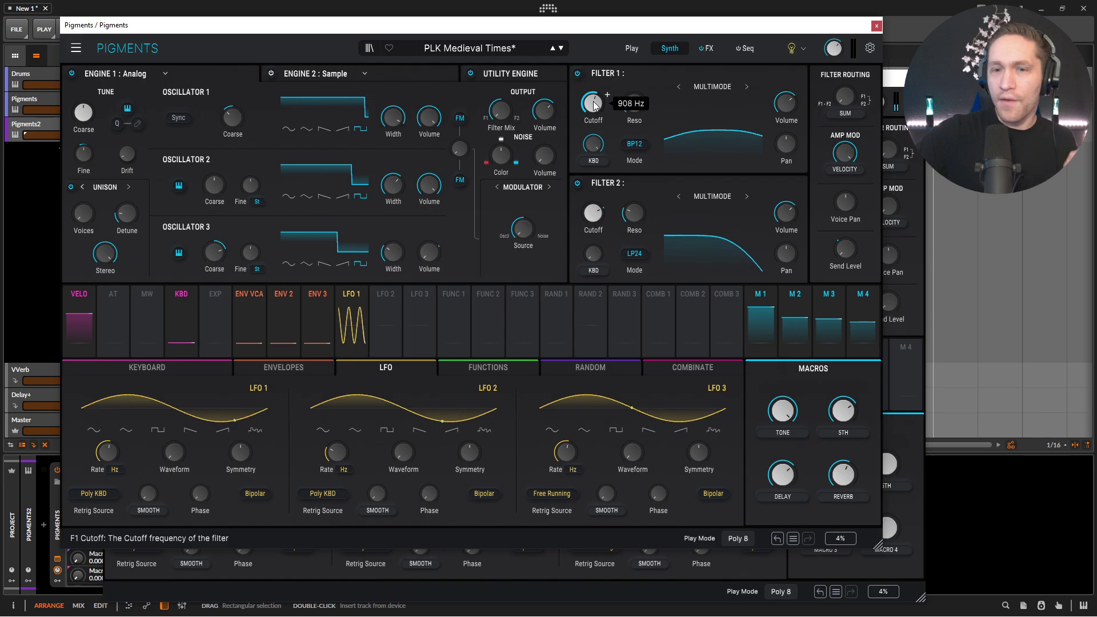
pyautogui.click(913, 151)
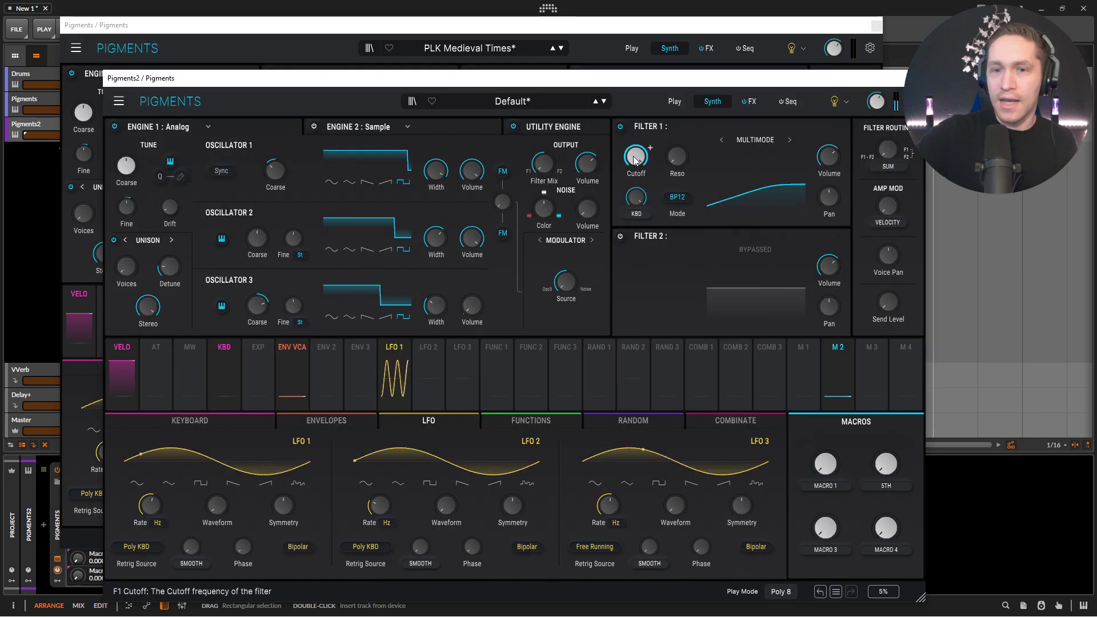
pyautogui.scroll(-5, 650, 148)
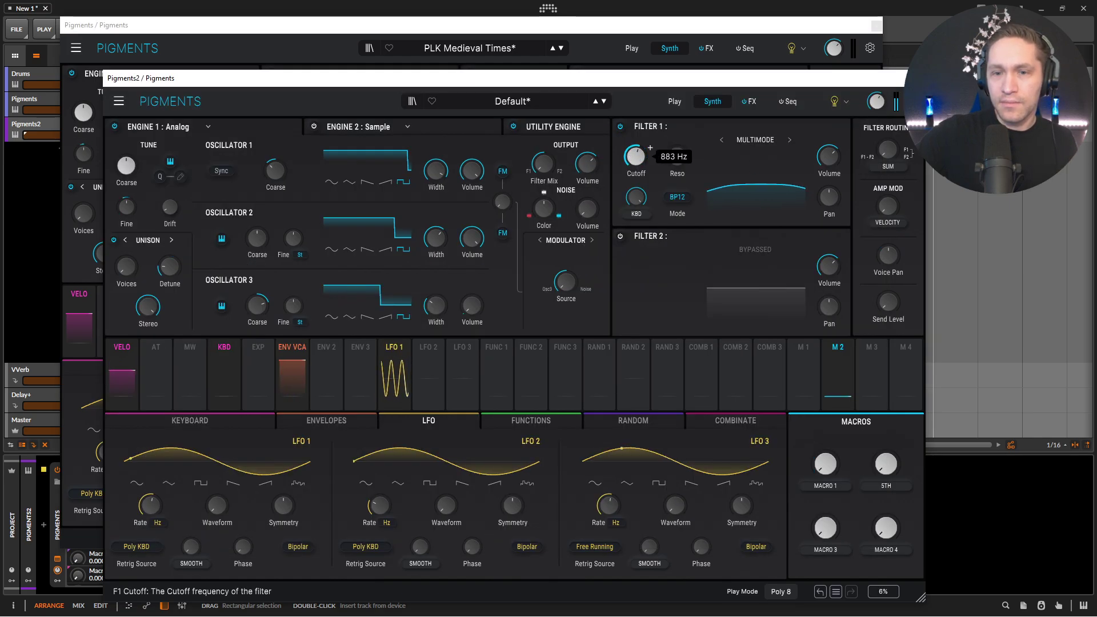
pyautogui.scroll(1, 650, 148)
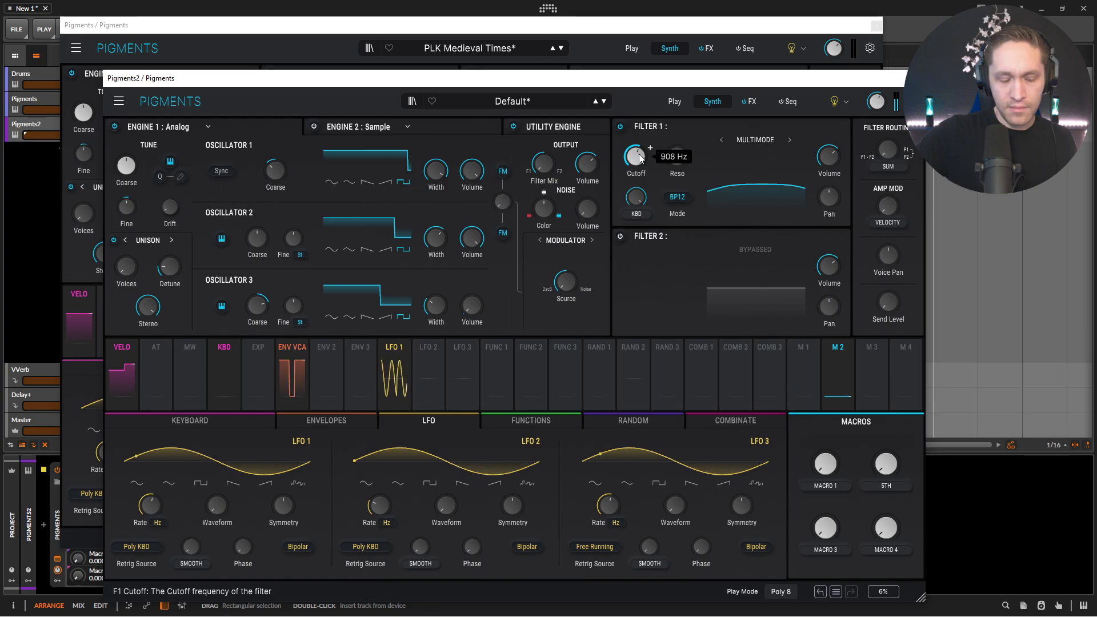
pyautogui.click(675, 54)
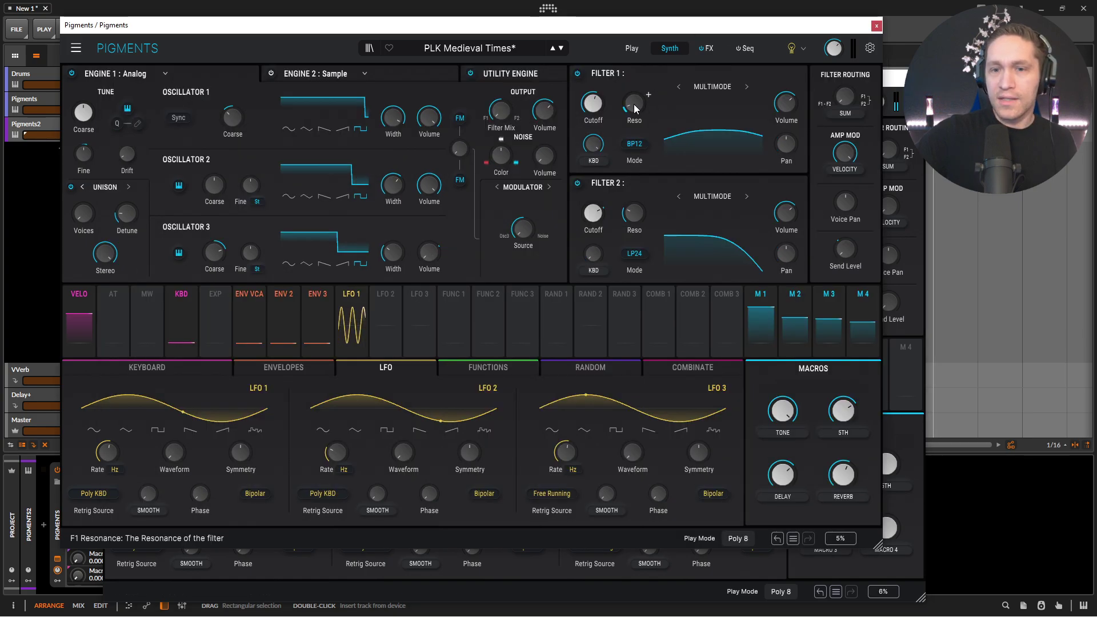
pyautogui.click(910, 273)
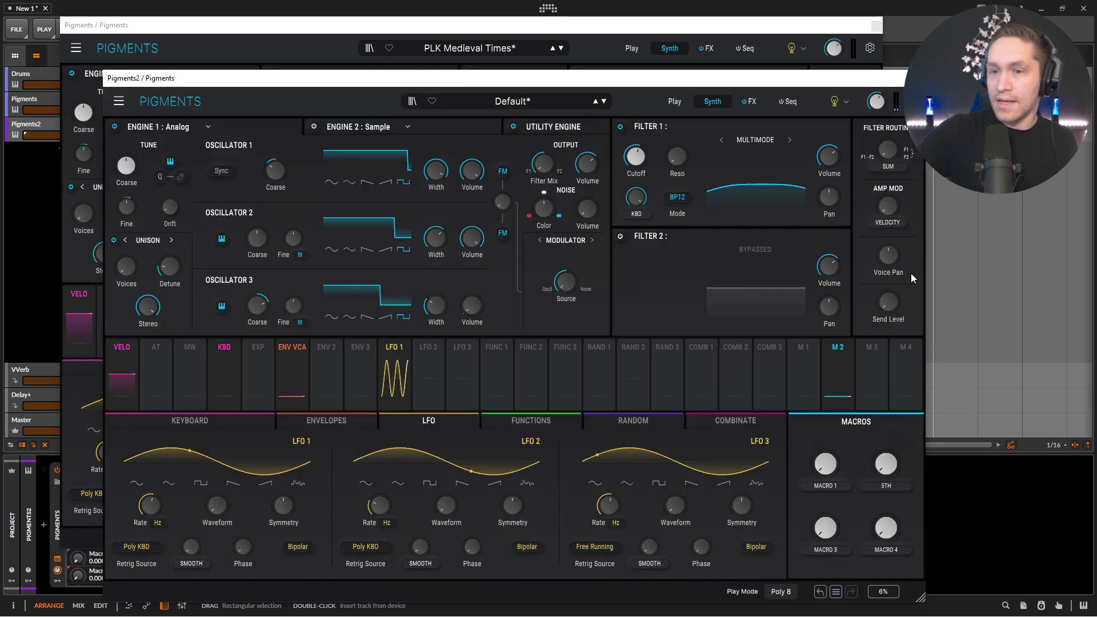
pyautogui.moveTo(676, 156)
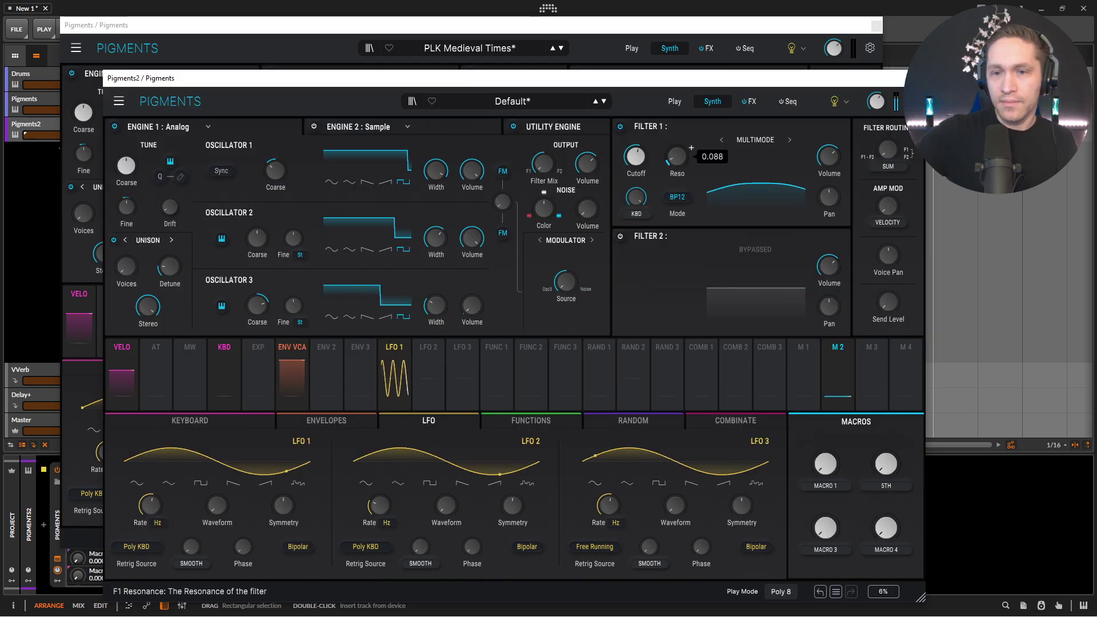
pyautogui.click(606, 57)
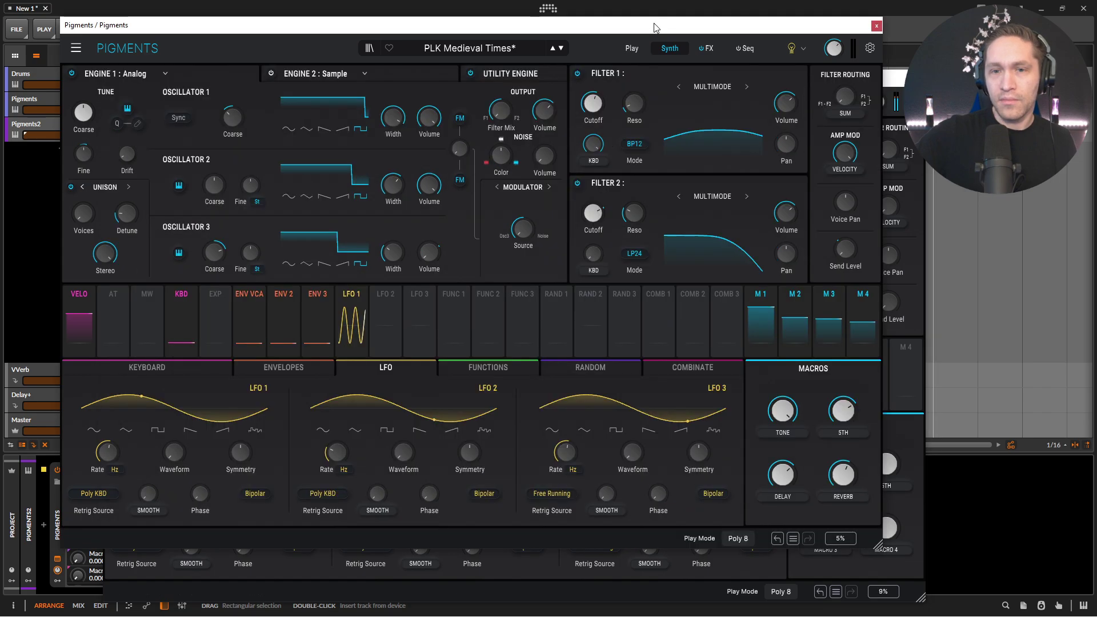
pyautogui.moveTo(591, 110)
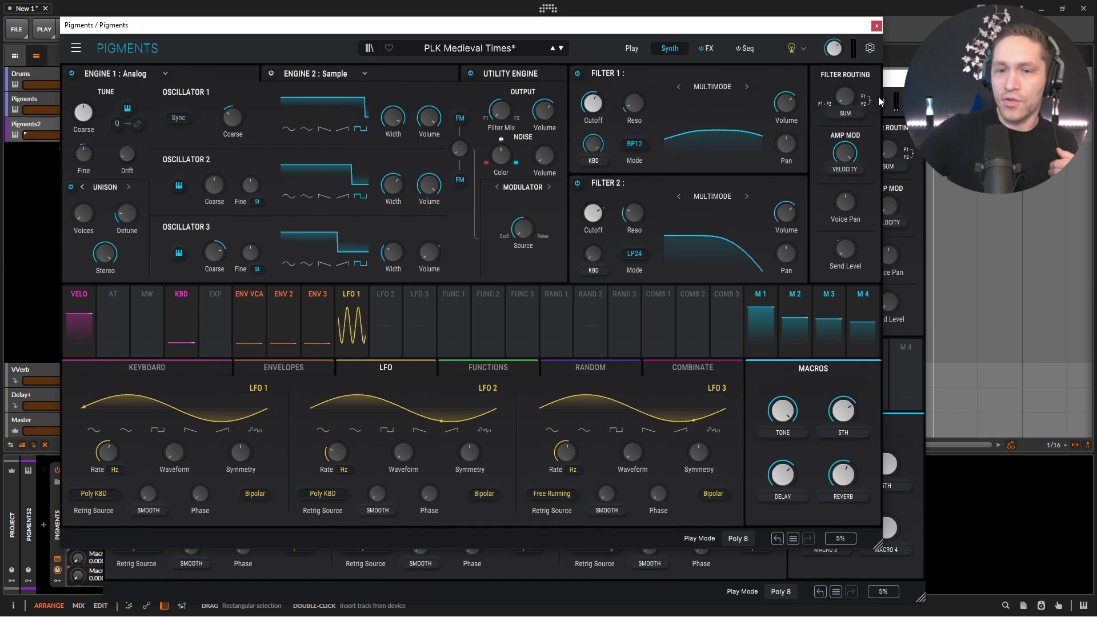
pyautogui.moveTo(594, 247)
pyautogui.click(505, 74)
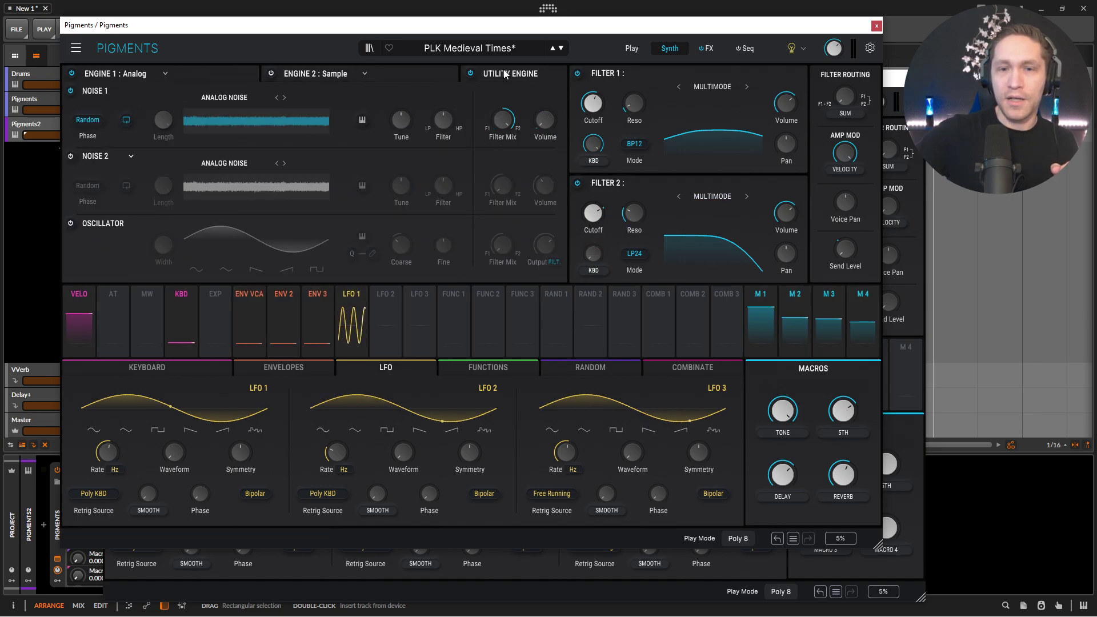
pyautogui.click(220, 82)
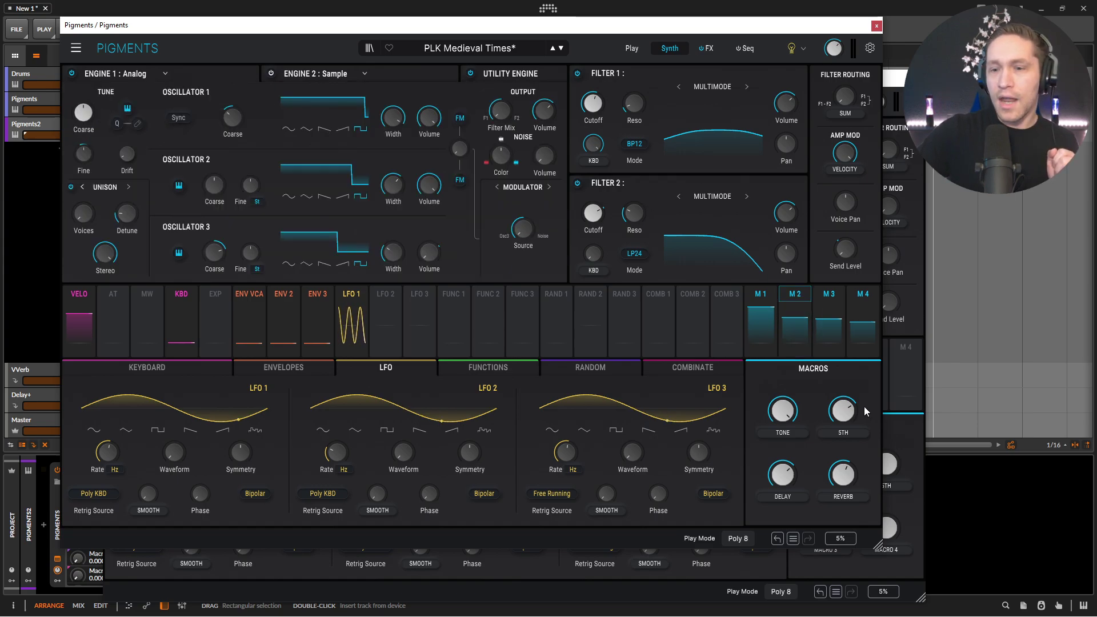
# - Compare envelope pages and lengthen the Default instance's amp envelope Release to about 467 ms
pyautogui.click(308, 373)
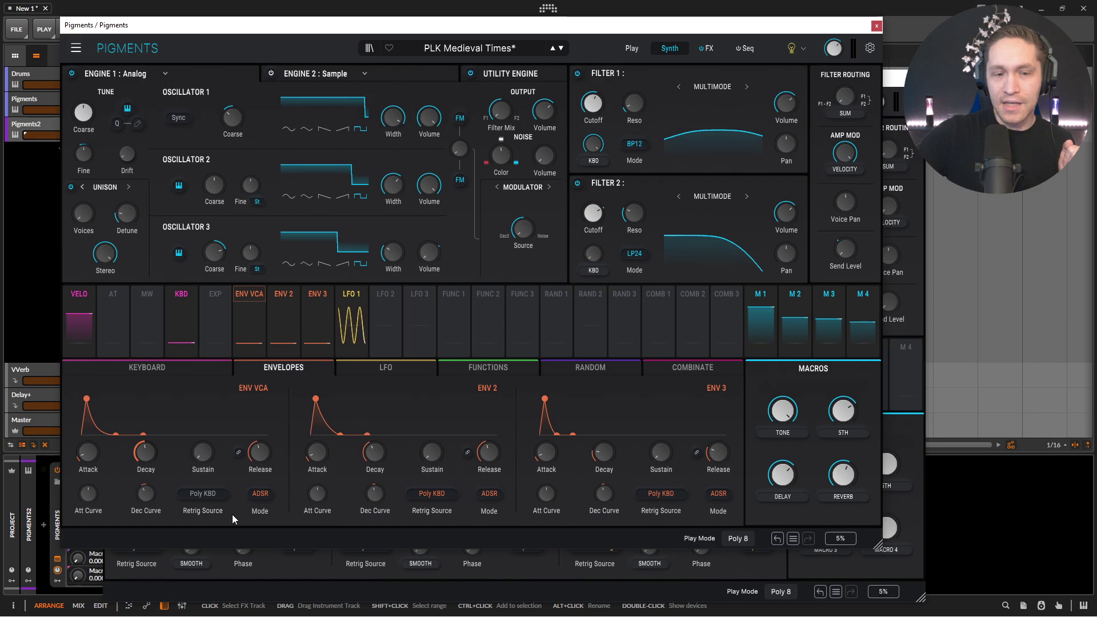
pyautogui.click(297, 424)
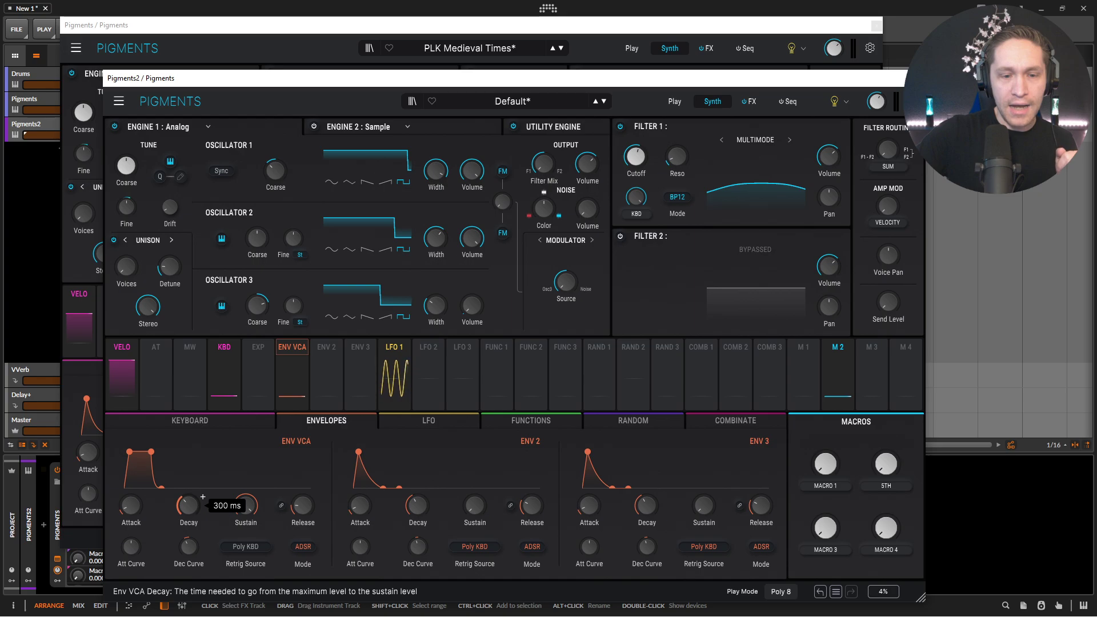
pyautogui.scroll(5, 203, 496)
pyautogui.scroll(1, 203, 497)
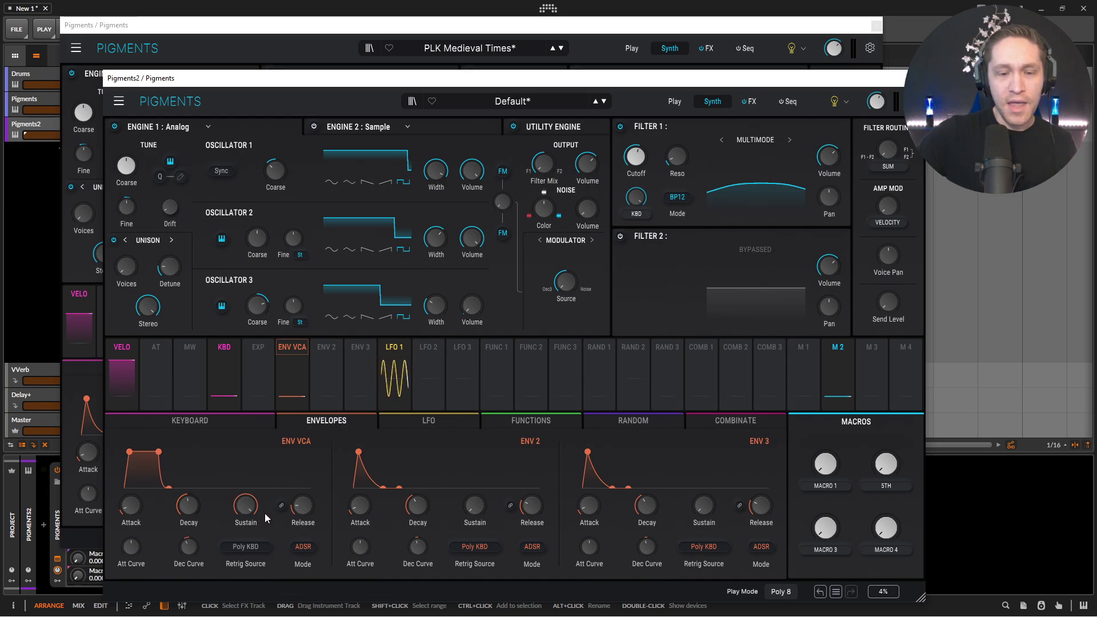
pyautogui.scroll(-10, 252, 501)
pyautogui.click(88, 388)
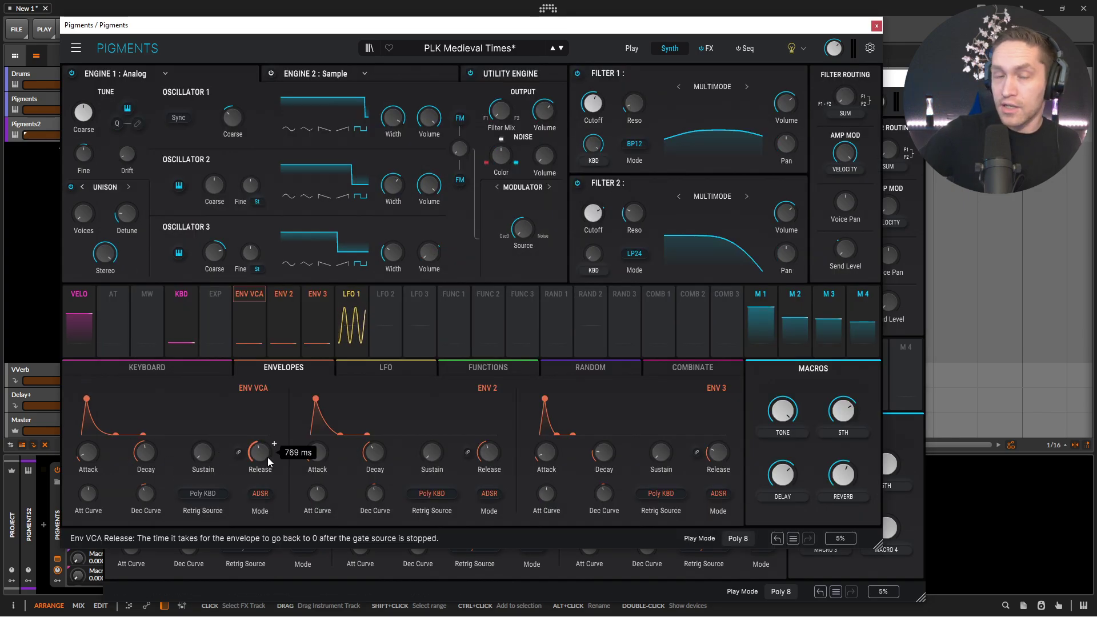
pyautogui.click(324, 569)
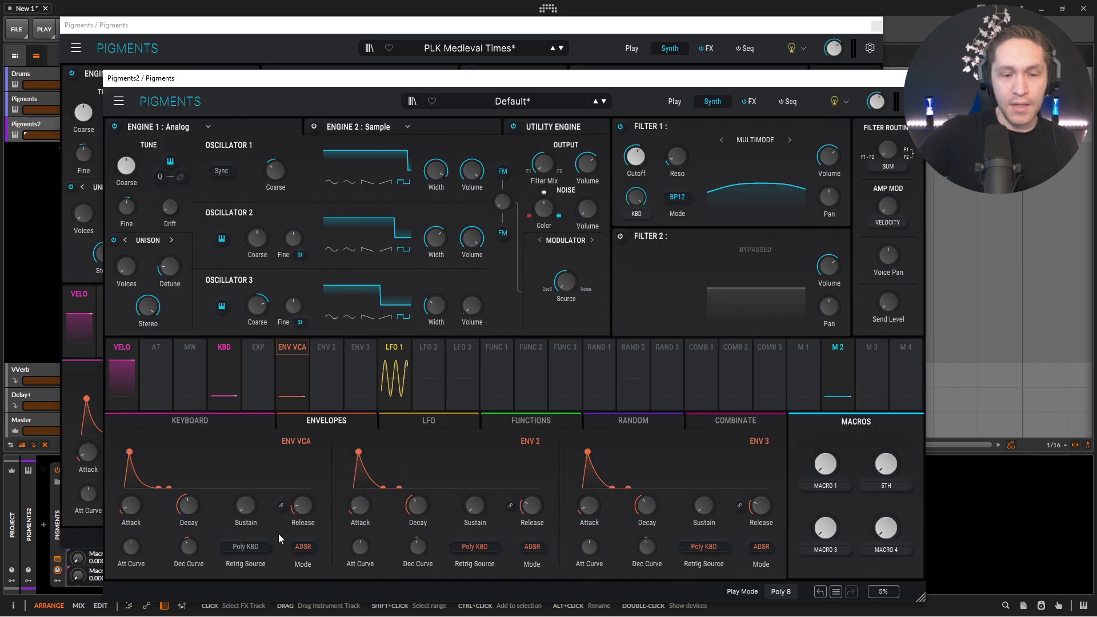
pyautogui.moveTo(303, 505); pyautogui.dragTo(302, 463)
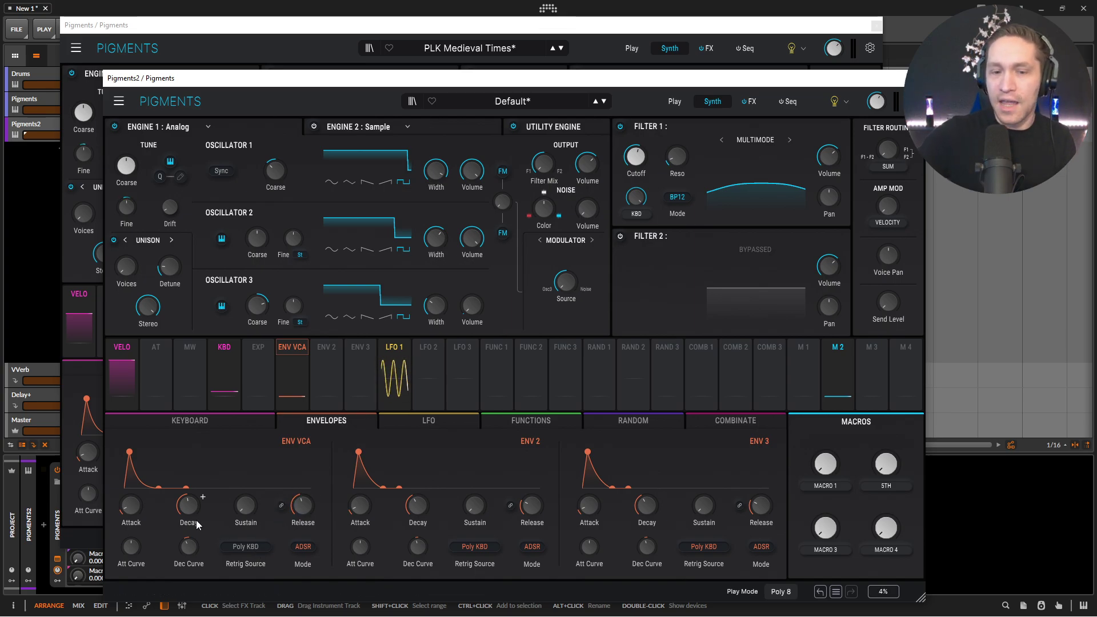
# - In the reference patch, inspect Env 2's modulation amount on Filter 2 Cutoff
pyautogui.click(378, 48)
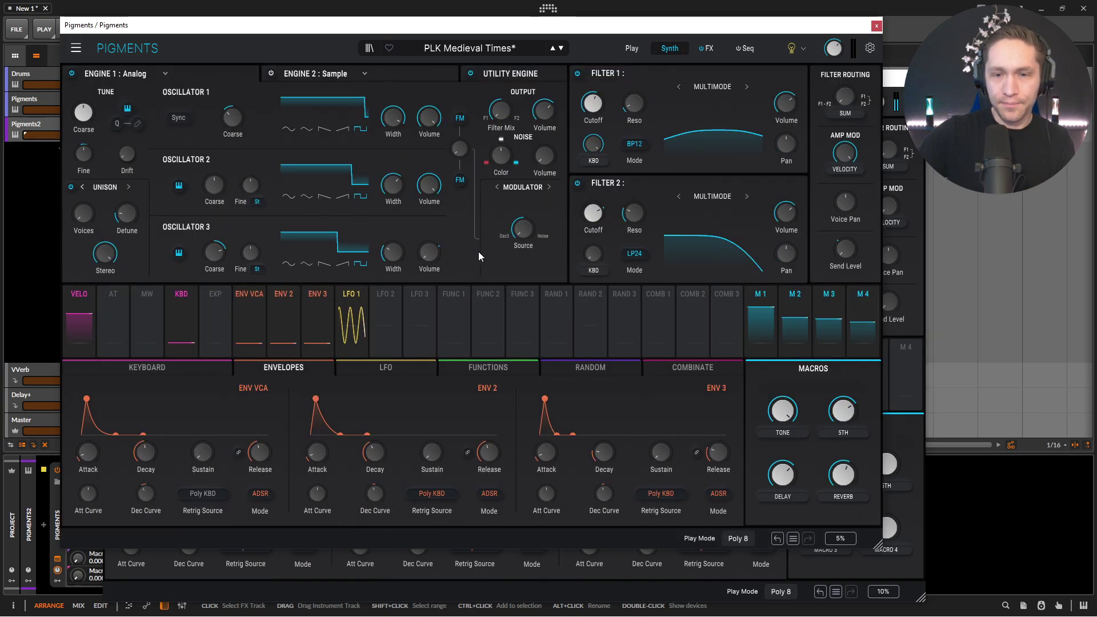
pyautogui.click(284, 294)
pyautogui.moveTo(593, 212); pyautogui.dragTo(598, 247)
pyautogui.click(476, 231)
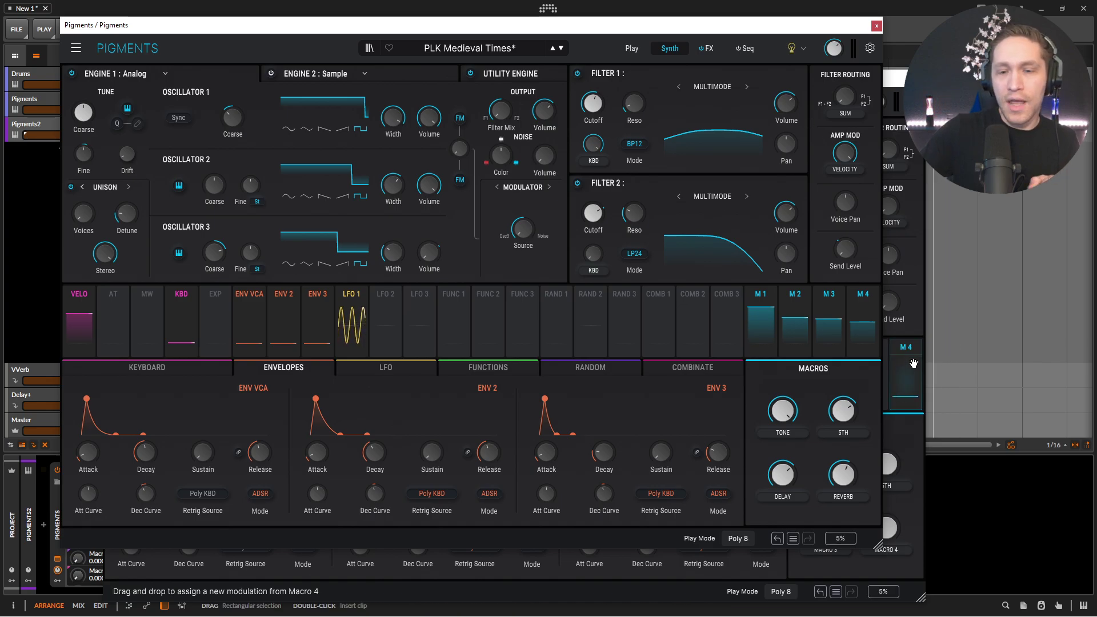
# - Switch on Filter 2 in the Default instance and compare it with the reference's Filter 2
pyautogui.click(920, 335)
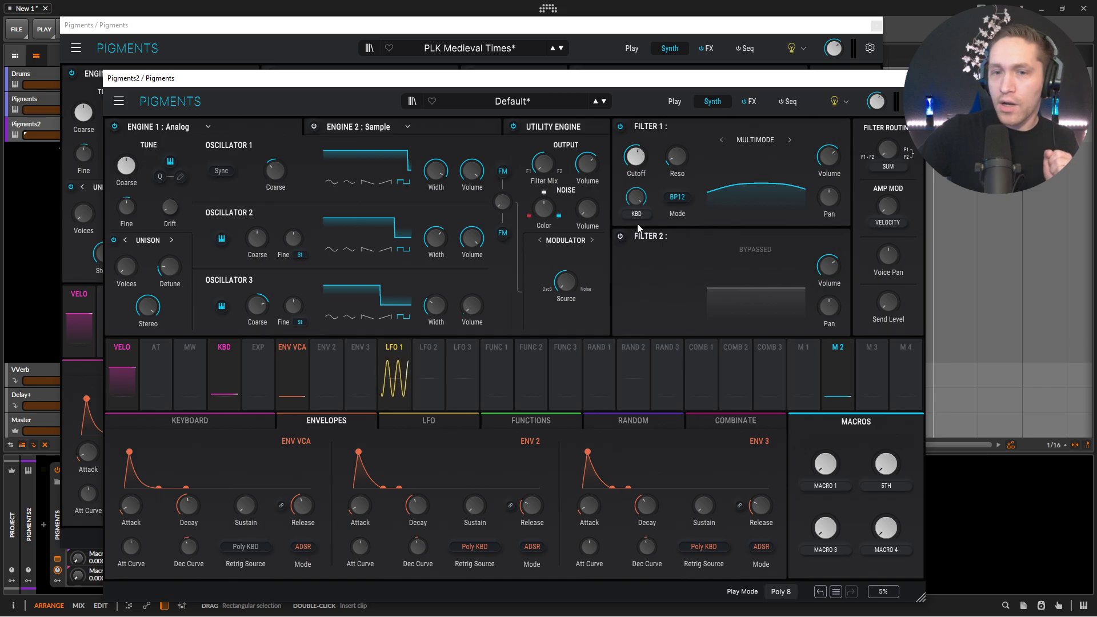
pyautogui.click(619, 237)
pyautogui.click(713, 23)
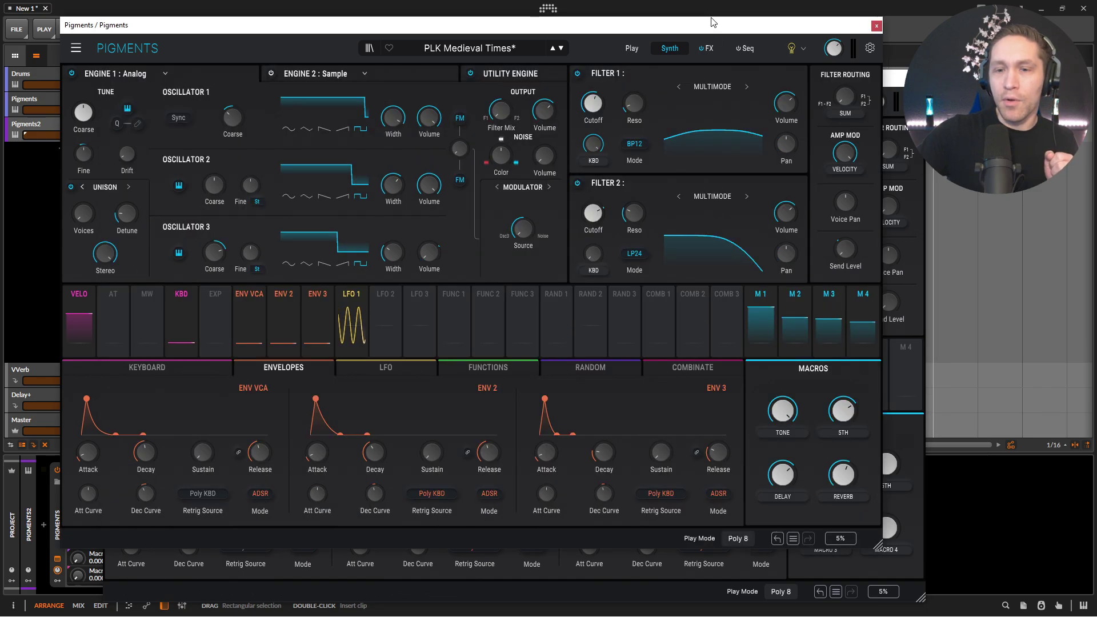
pyautogui.click(907, 361)
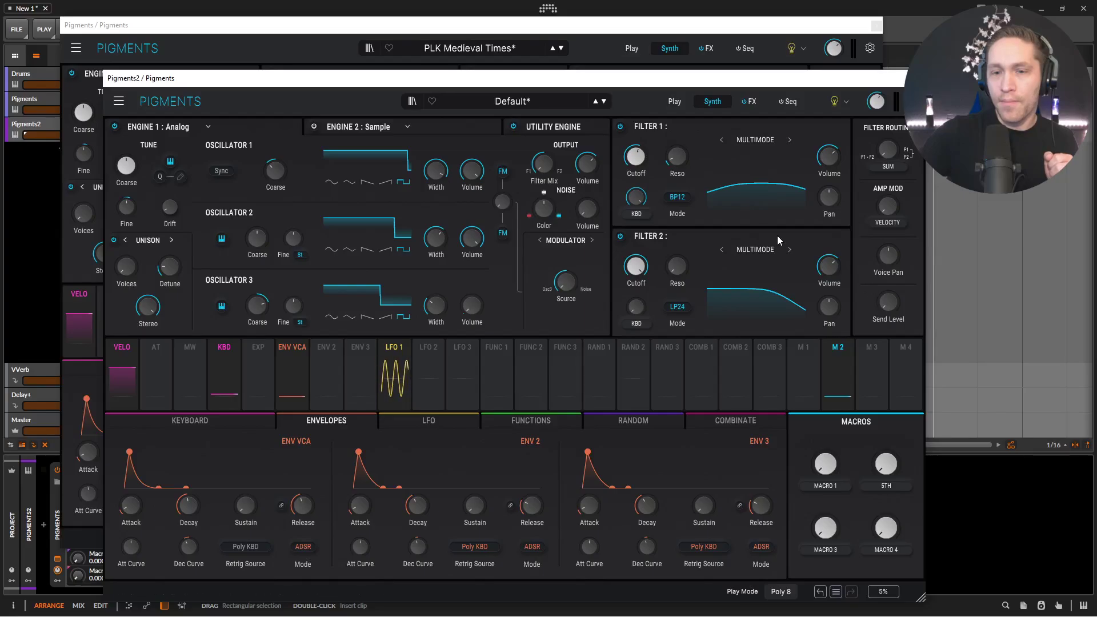
pyautogui.click(665, 50)
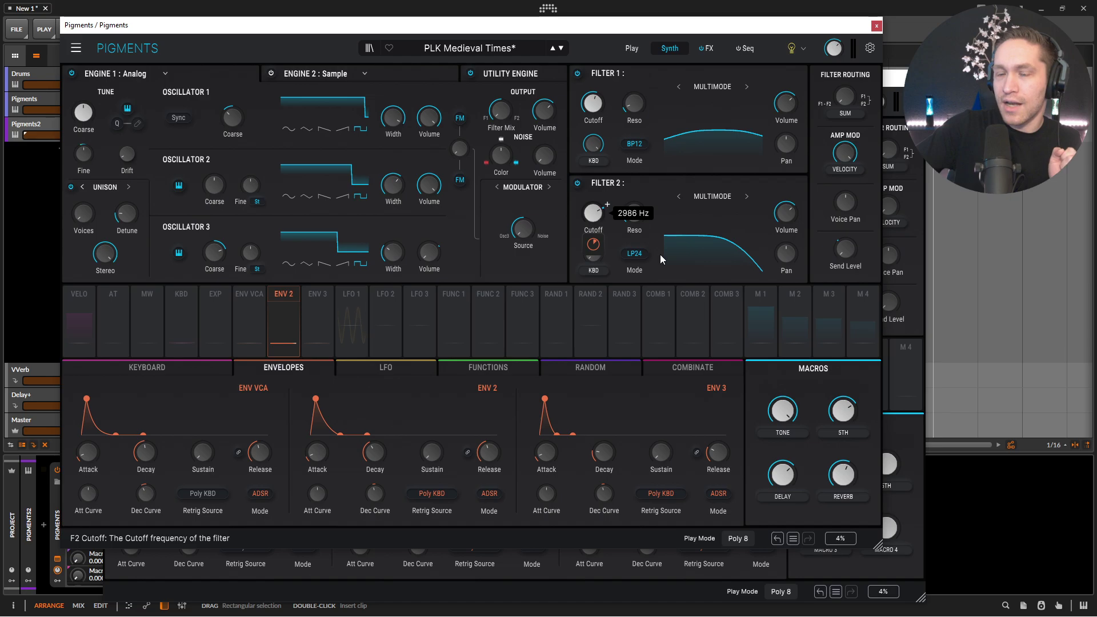
pyautogui.click(907, 335)
# - Set Filter 2's resonance to the reference's 0.264
pyautogui.moveTo(650, 257)
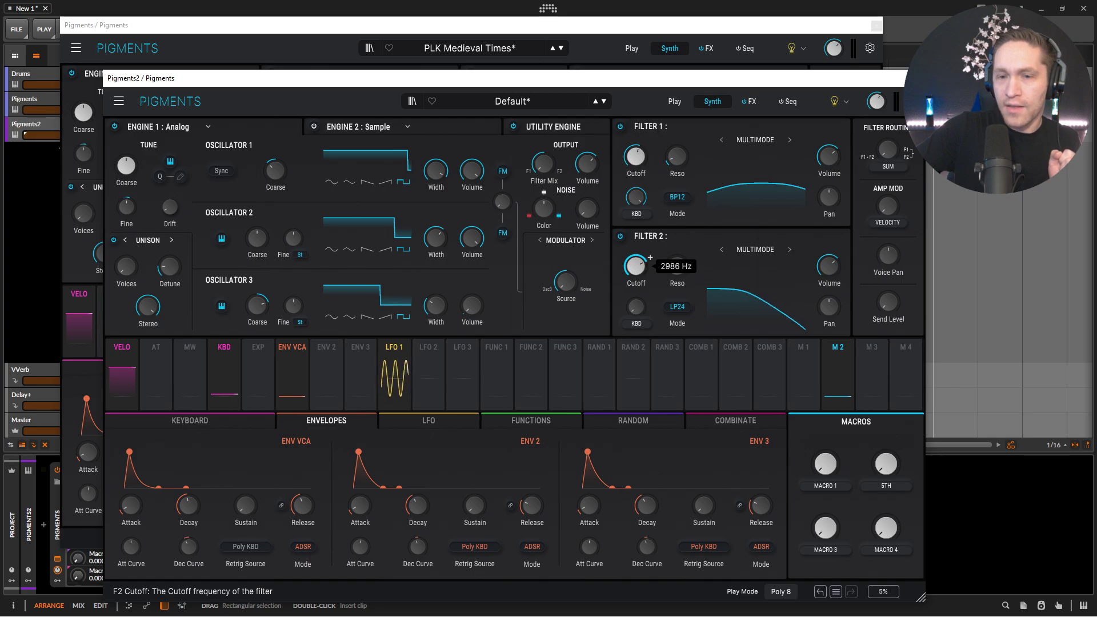
pyautogui.click(688, 53)
pyautogui.moveTo(636, 214)
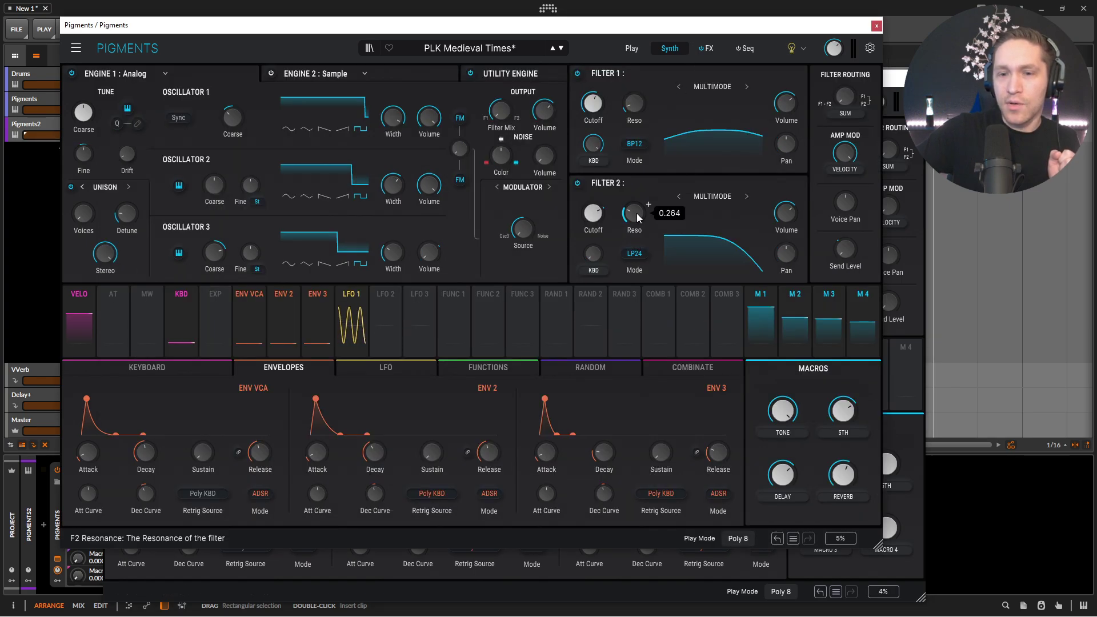
pyautogui.click(924, 310)
pyautogui.moveTo(679, 267)
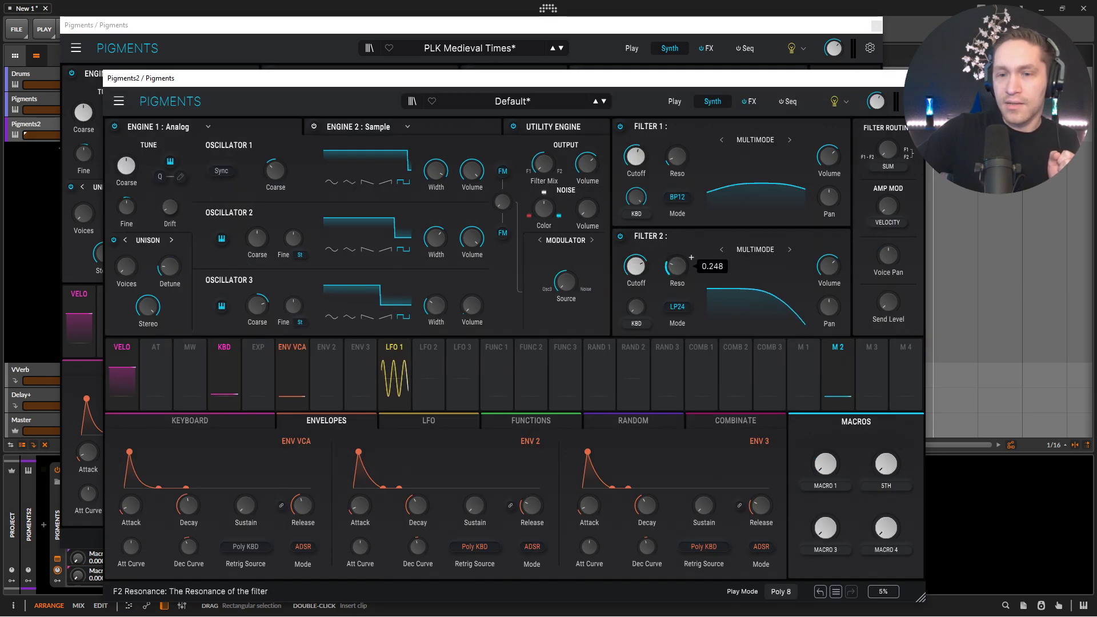
pyautogui.scroll(1, 691, 257)
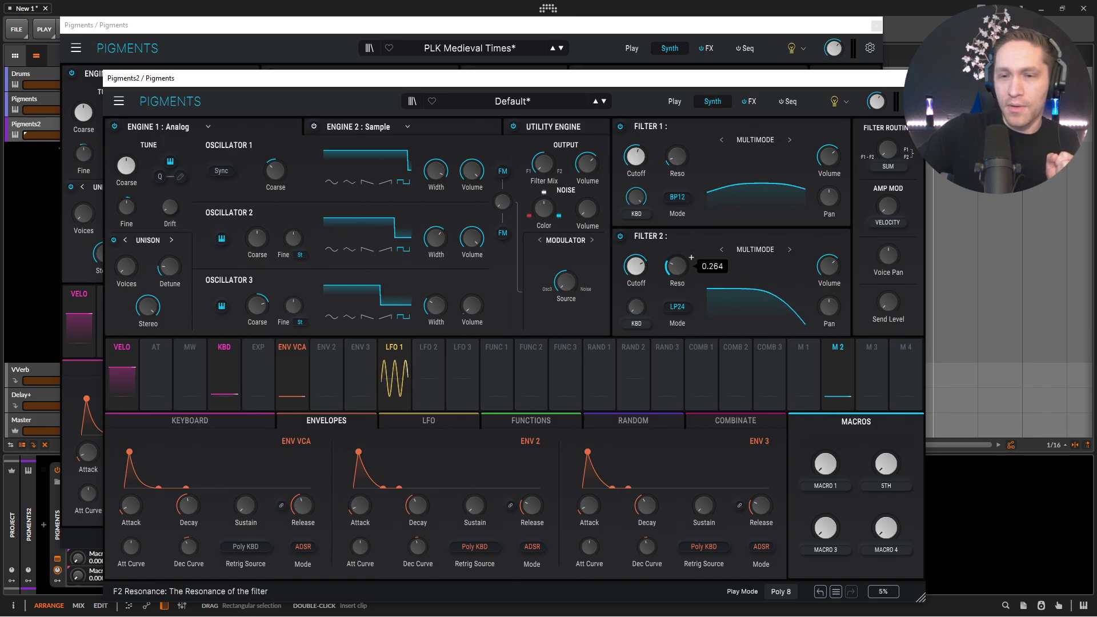
pyautogui.click(666, 36)
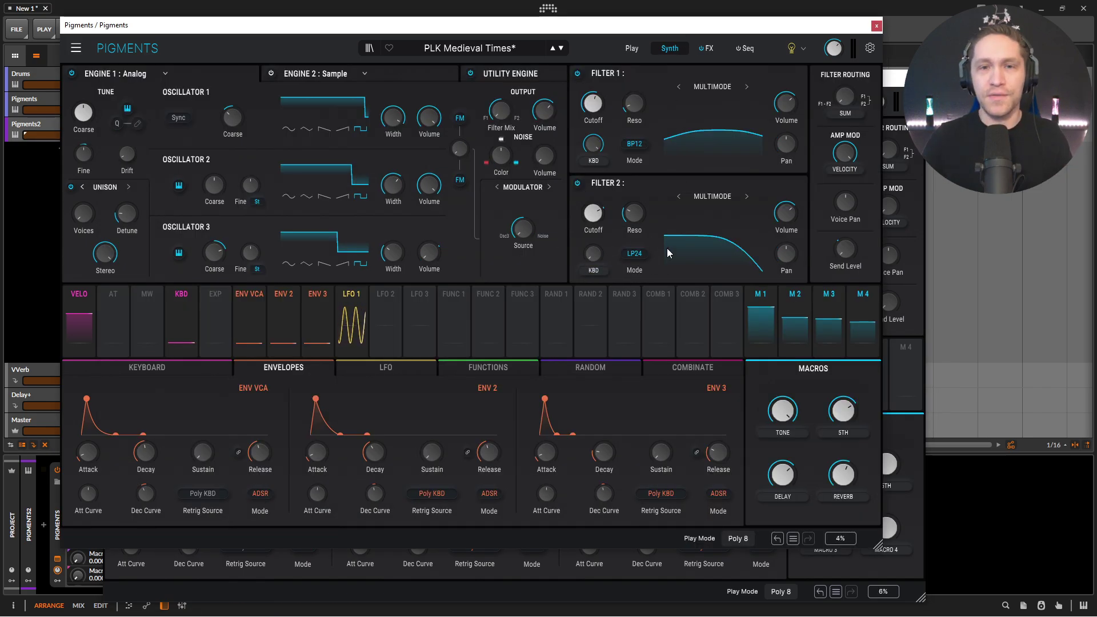
# - Power on Noise 1 in the Default instance's Utility Engine and set it to Analog Noise
pyautogui.click(519, 74)
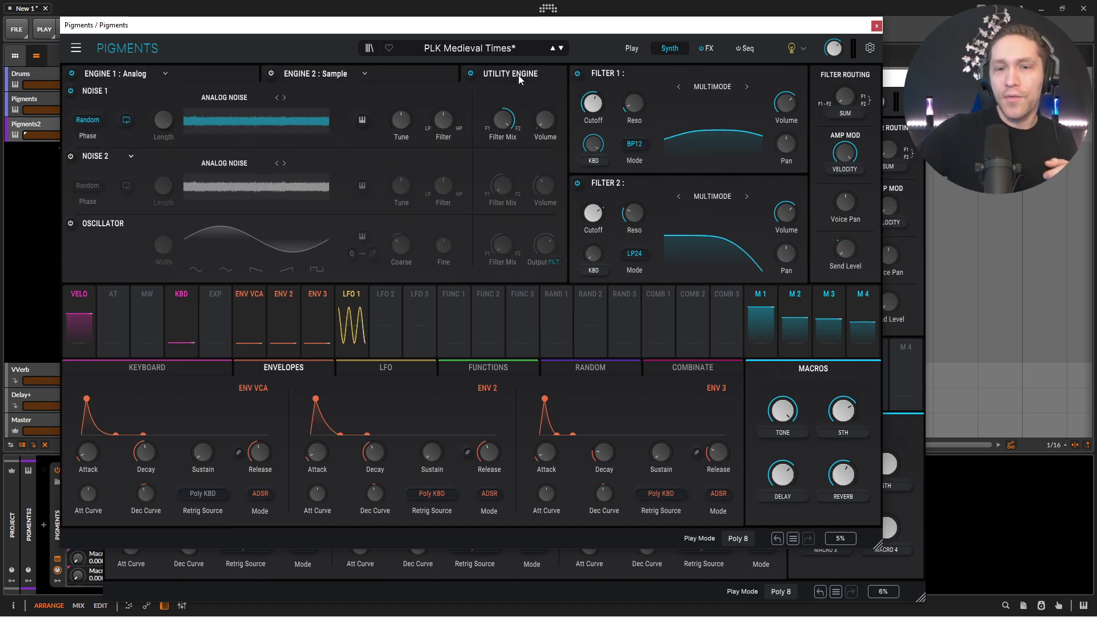
pyautogui.click(924, 330)
pyautogui.click(545, 125)
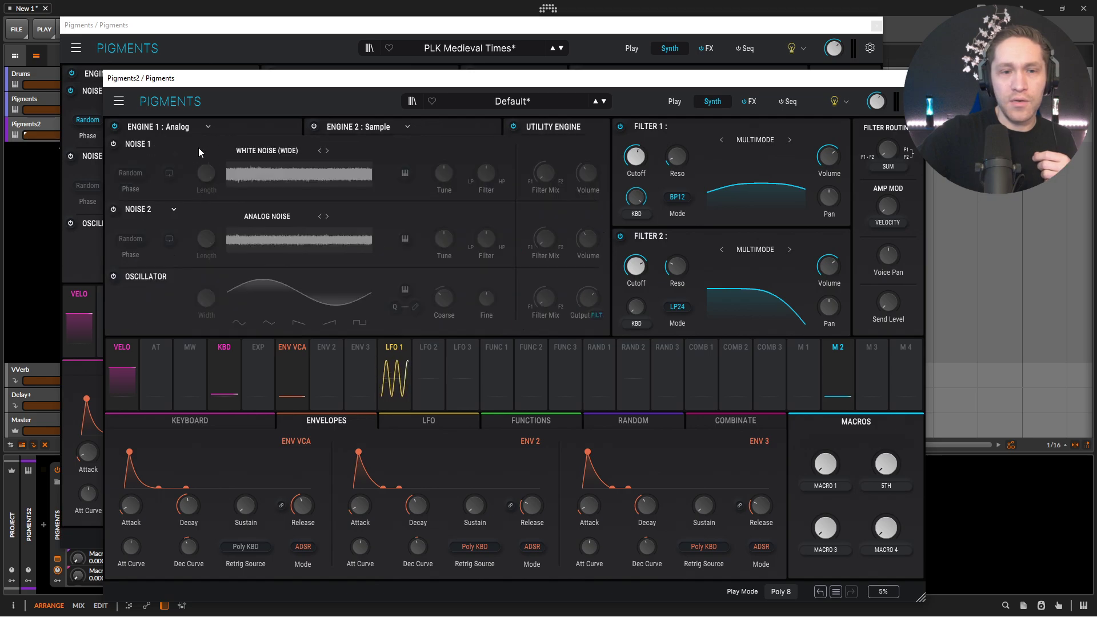
pyautogui.click(117, 145)
pyautogui.click(327, 150)
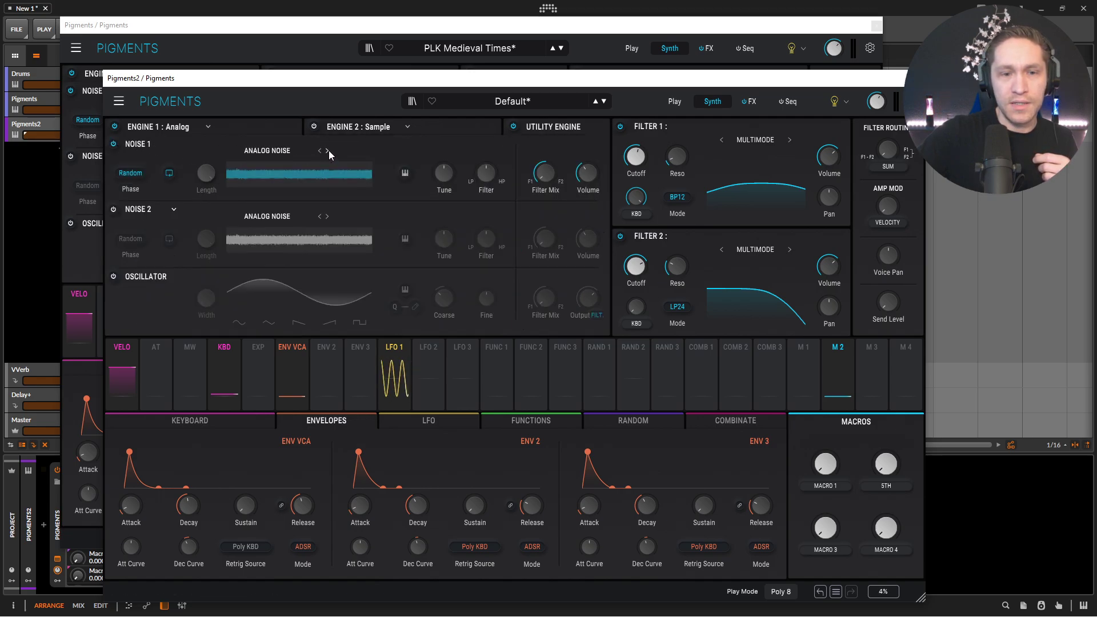
# - Matching the reference, assign Env 3 to modulate Noise 1's Volume
pyautogui.click(526, 56)
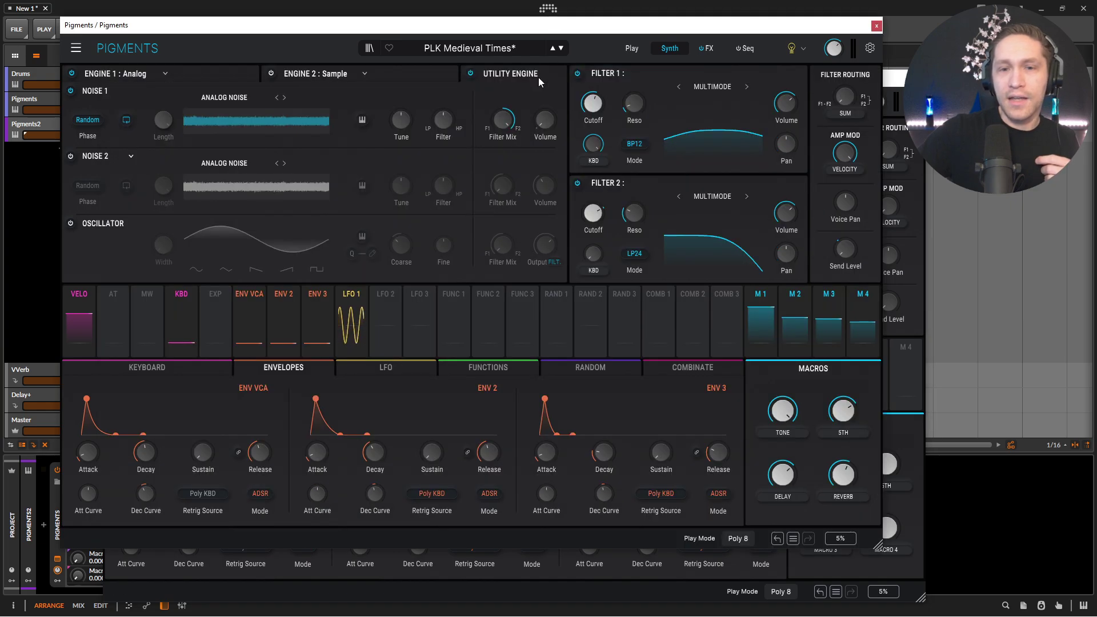
pyautogui.click(906, 293)
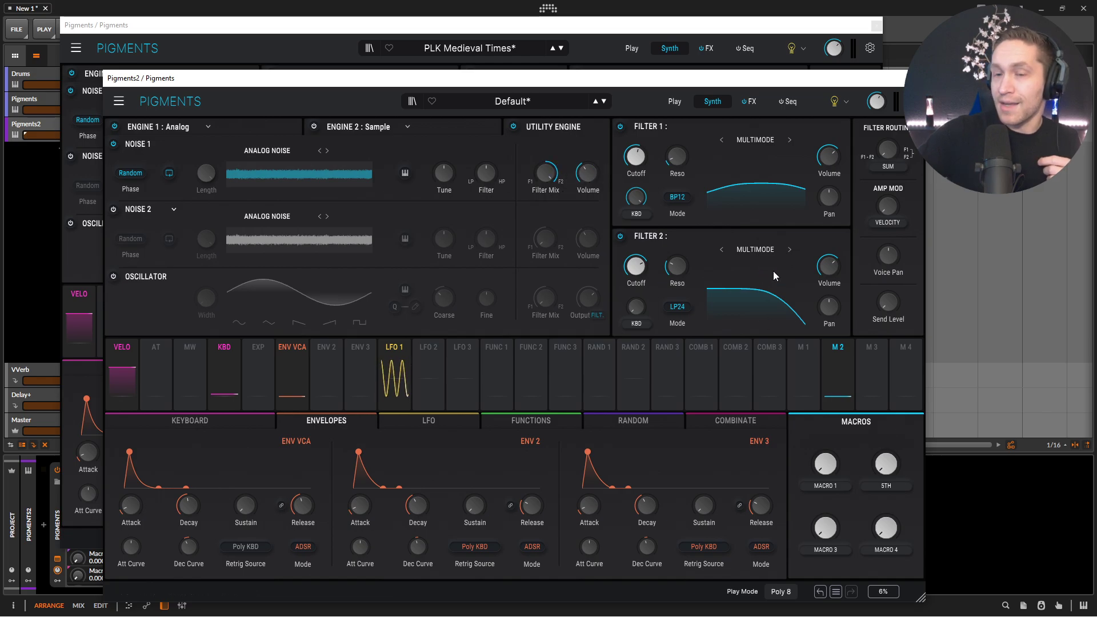
pyautogui.click(601, 33)
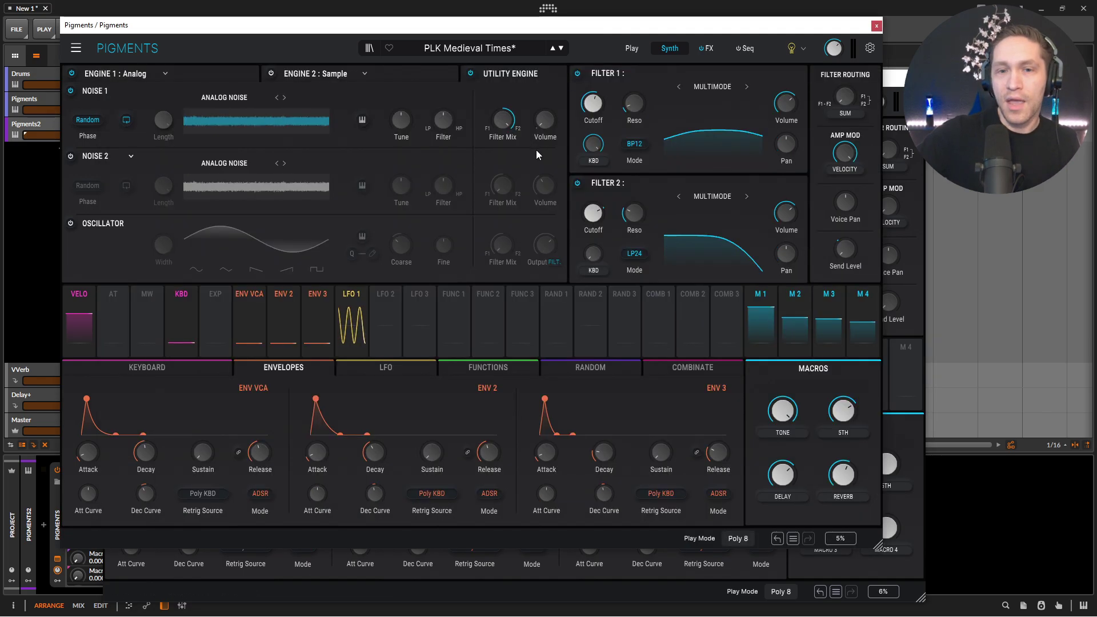
pyautogui.moveTo(541, 164)
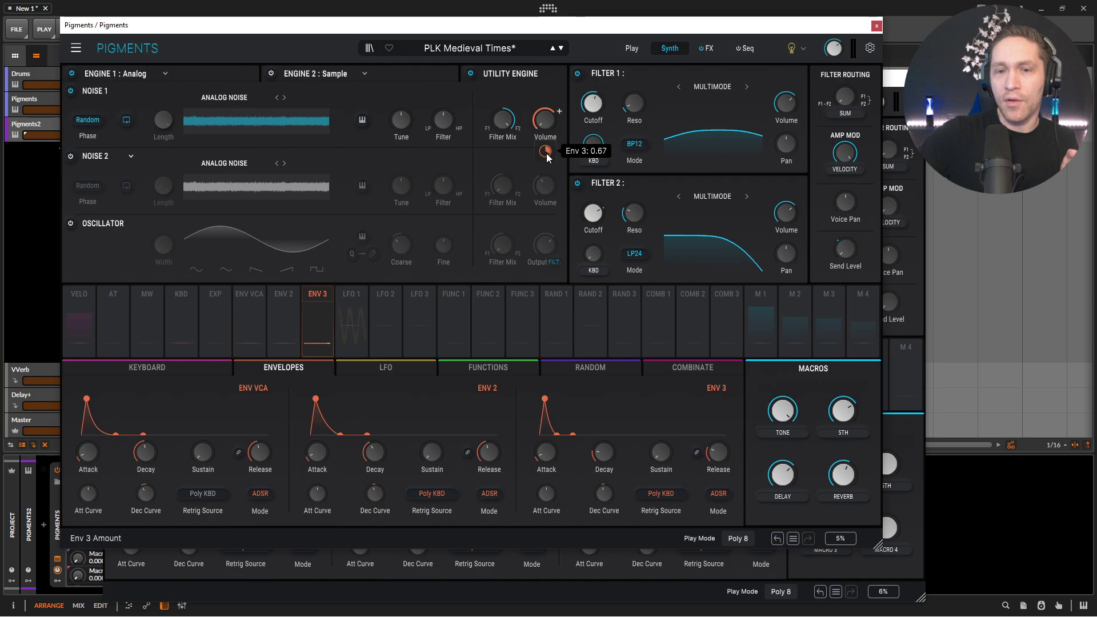
pyautogui.click(921, 336)
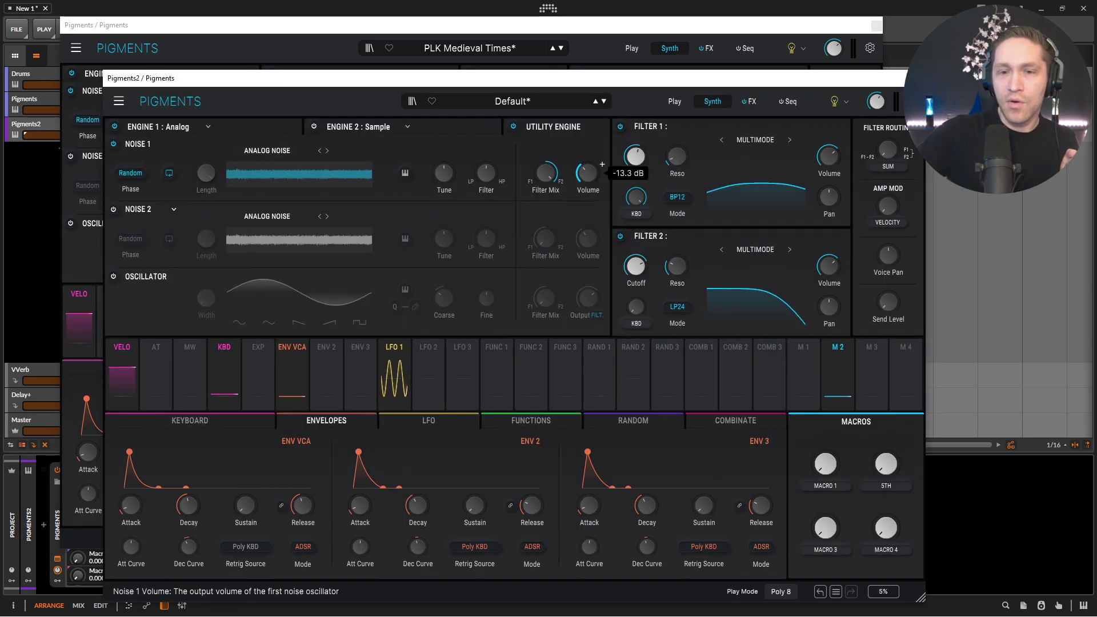
pyautogui.moveTo(375, 375); pyautogui.dragTo(588, 174)
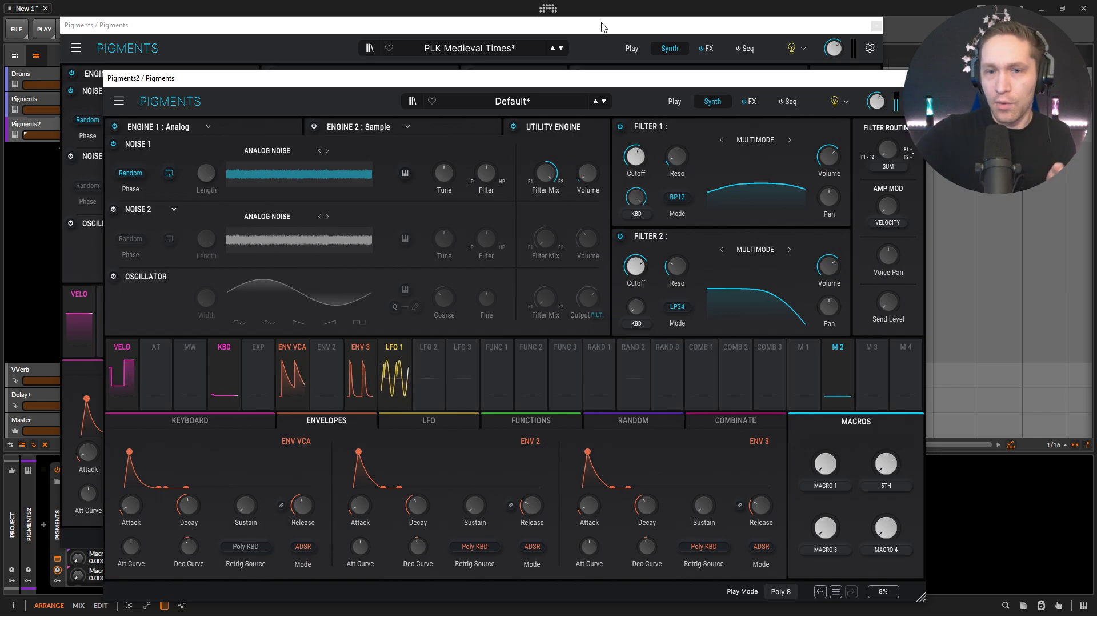
# - Compare the Medieval Times reference's envelopes with the Default instance's
pyautogui.click(585, 47)
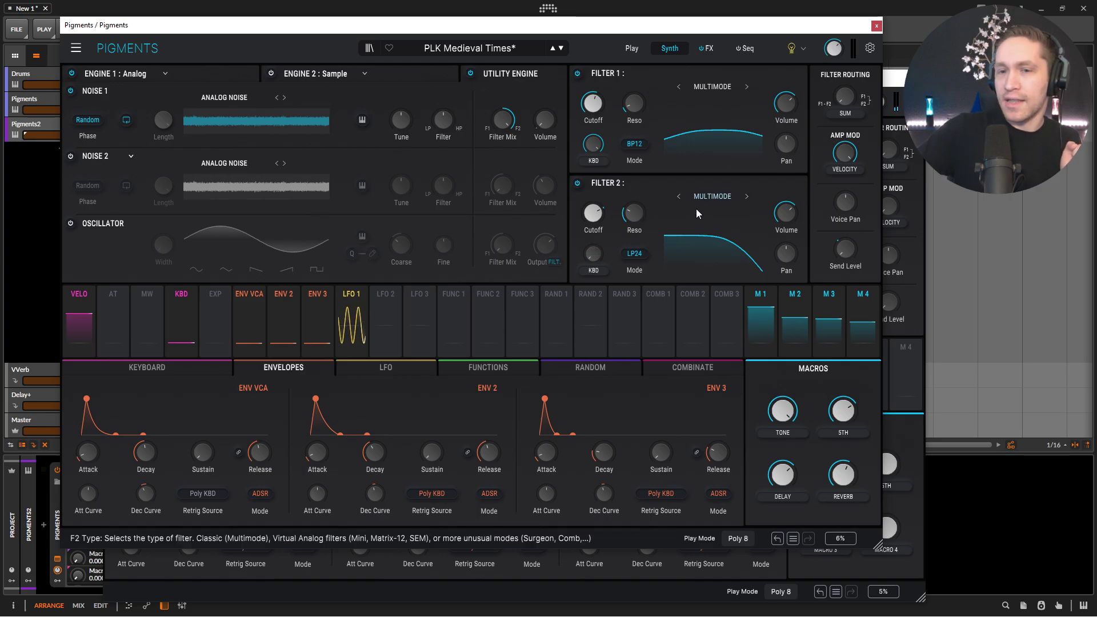
pyautogui.moveTo(596, 247)
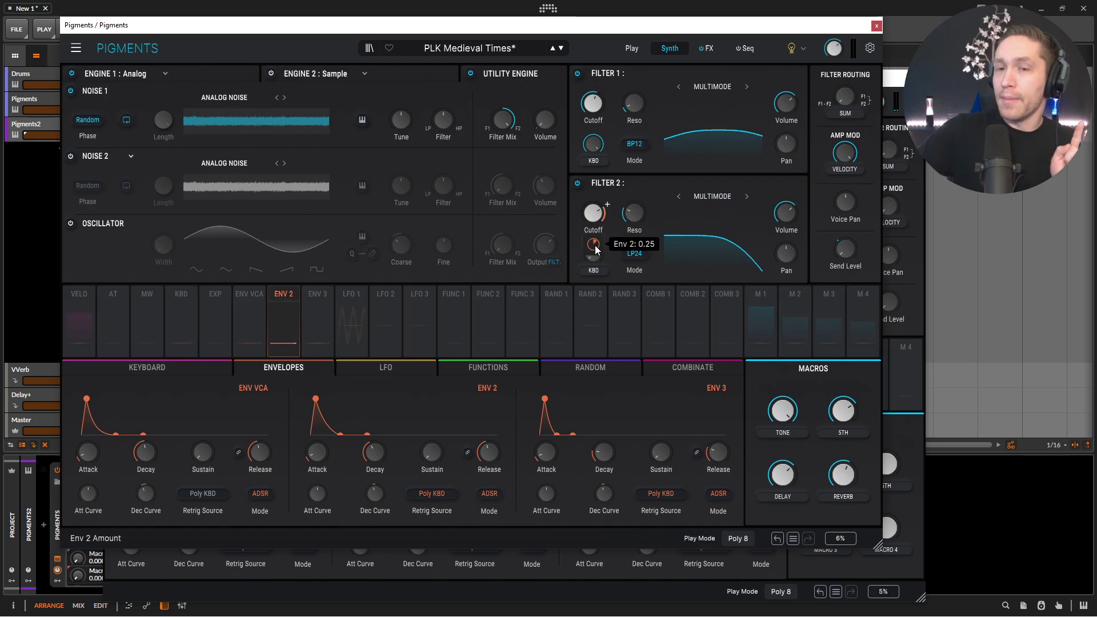
pyautogui.click(918, 434)
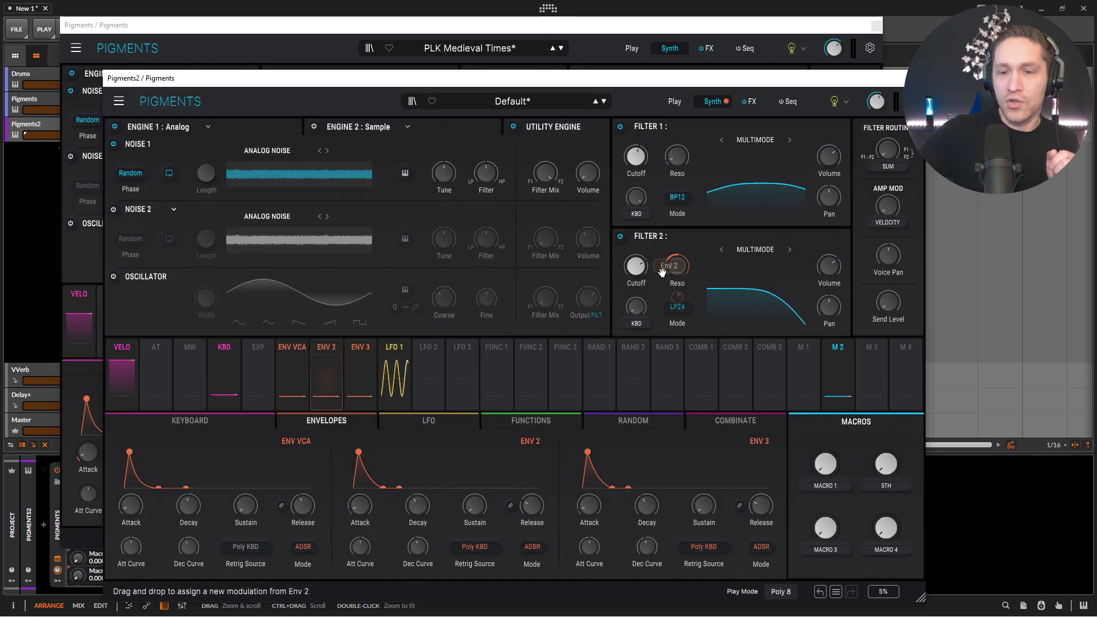
pyautogui.moveTo(635, 301)
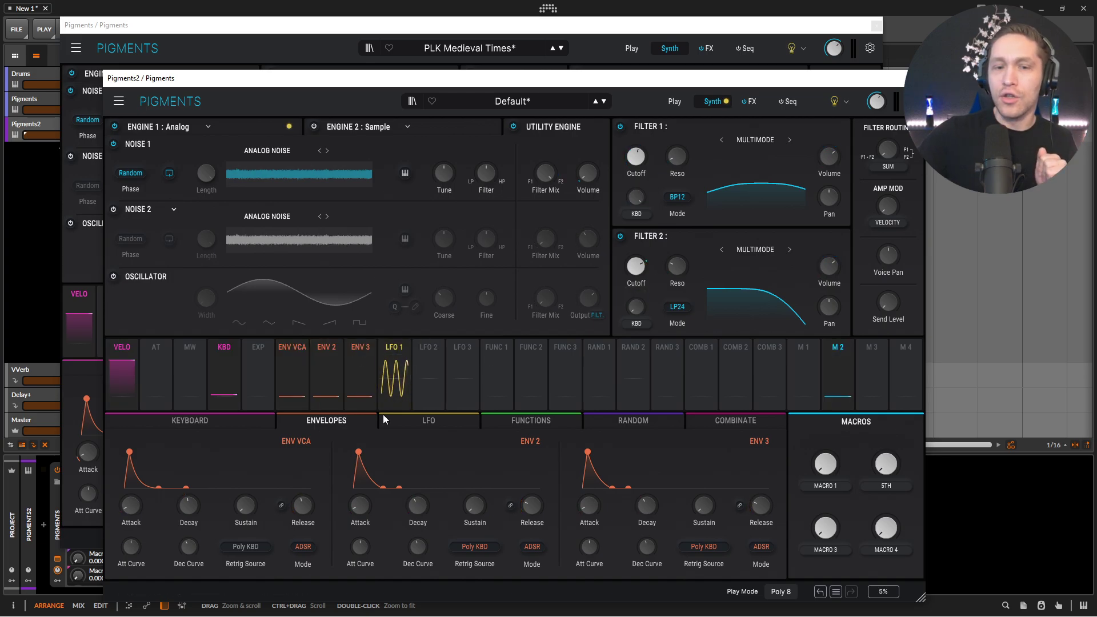
pyautogui.click(588, 50)
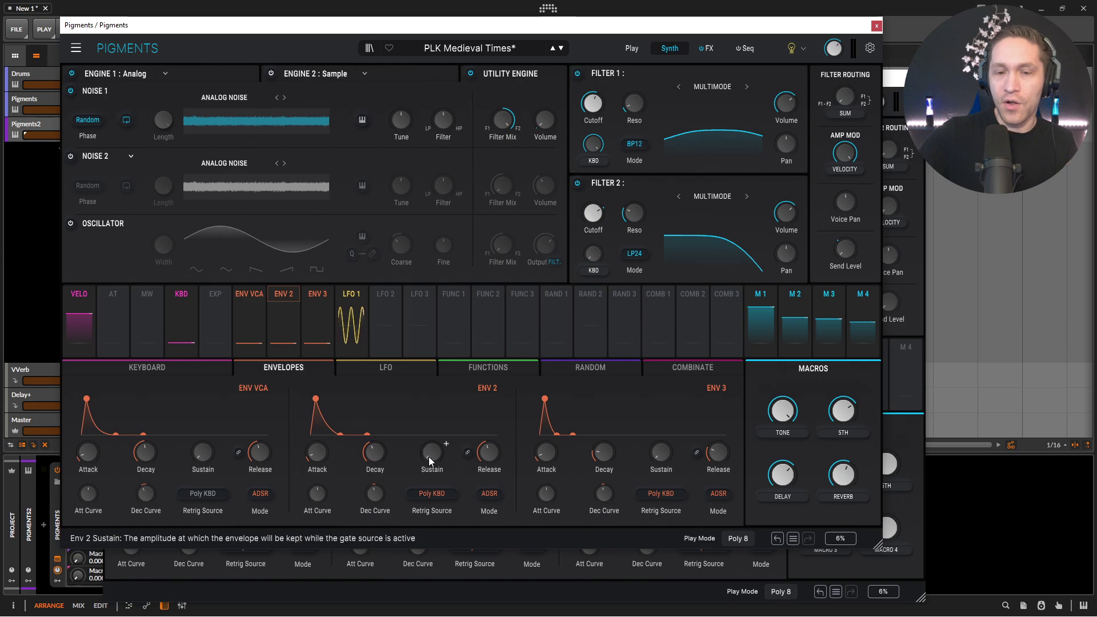
pyautogui.moveTo(428, 457)
pyautogui.click(632, 583)
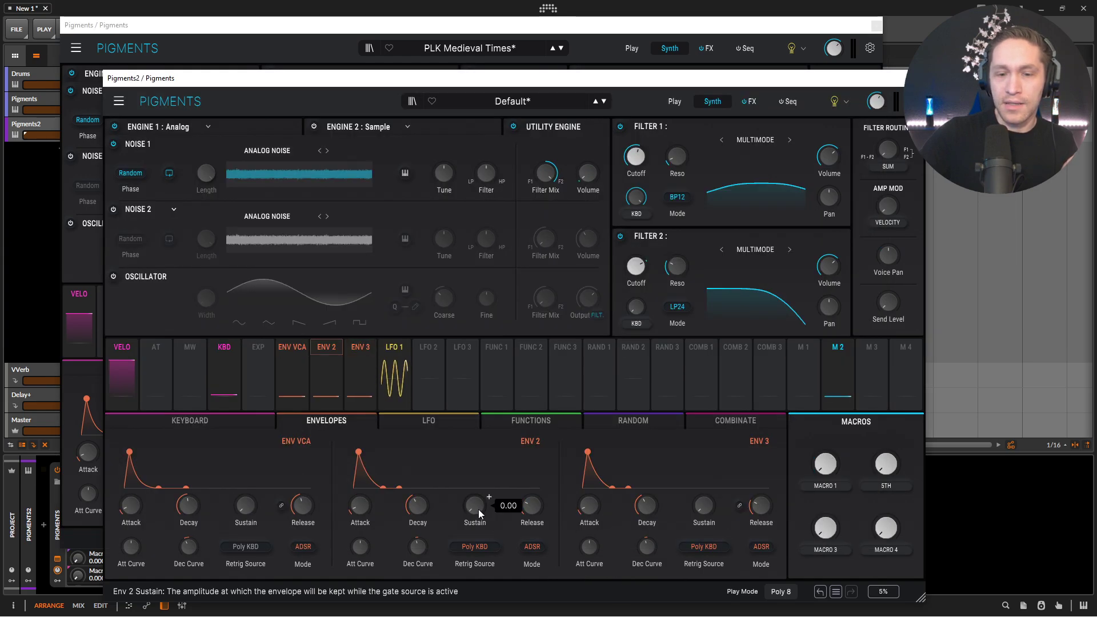
# - Set the Default instance's ENV 2 release to about 786 ms, matching the reference
pyautogui.click(487, 25)
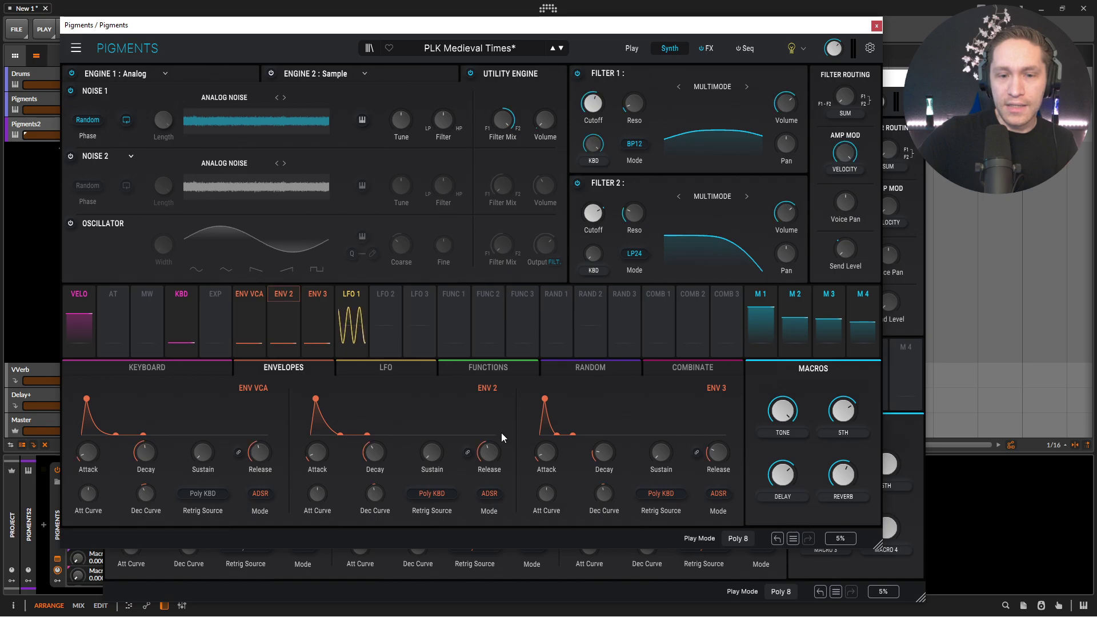
pyautogui.moveTo(492, 455)
pyautogui.click(591, 589)
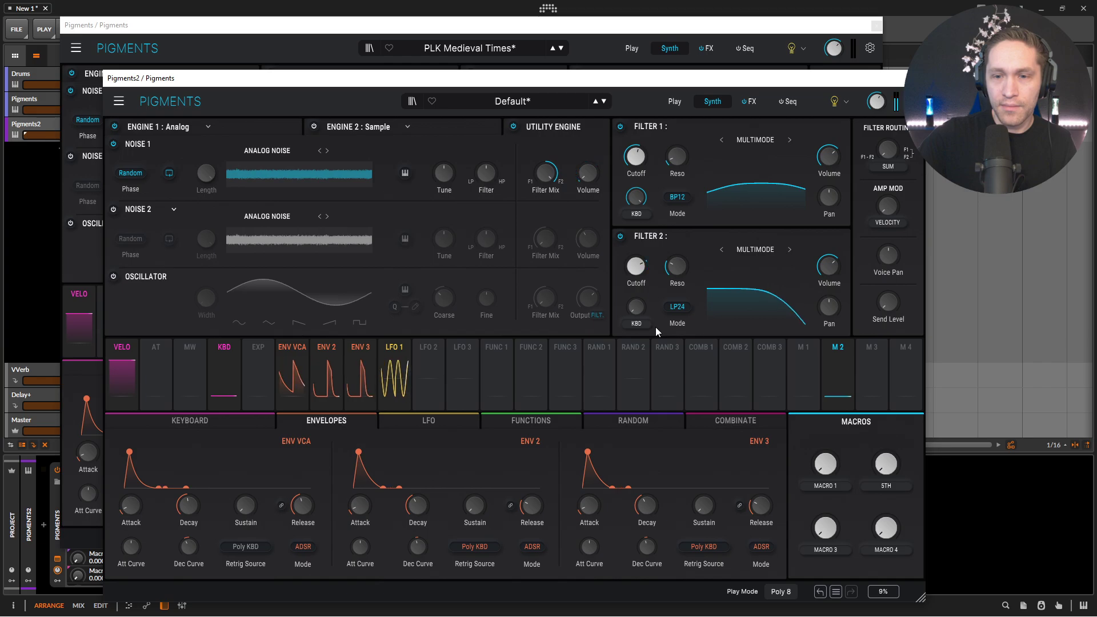
pyautogui.moveTo(532, 506)
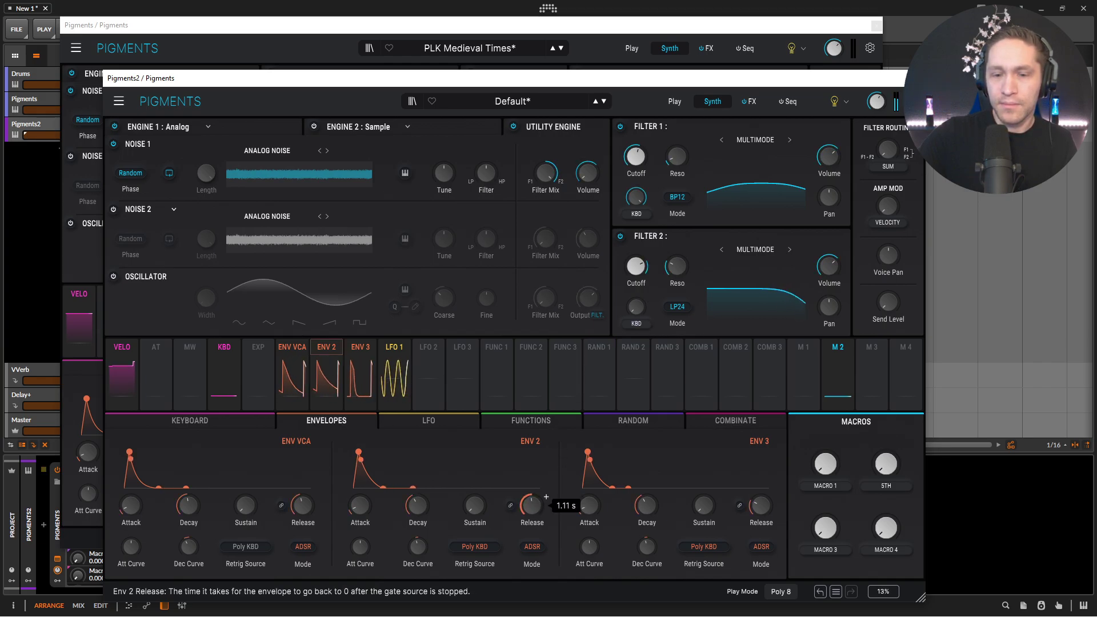
pyautogui.scroll(3, 546, 497)
pyautogui.scroll(-1, 536, 511)
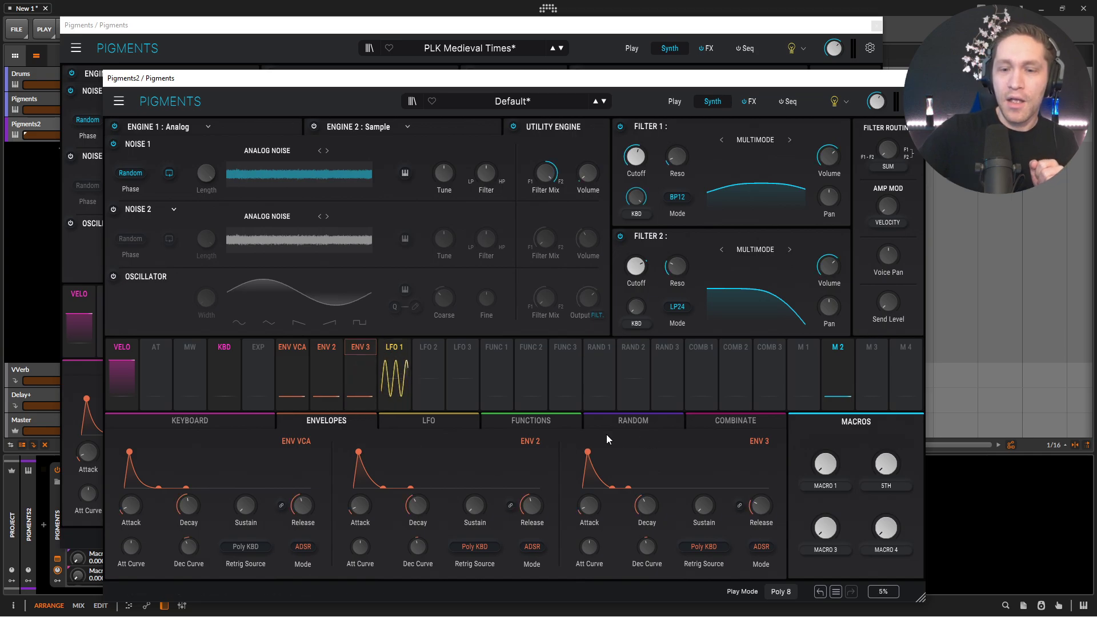
pyautogui.moveTo(653, 506)
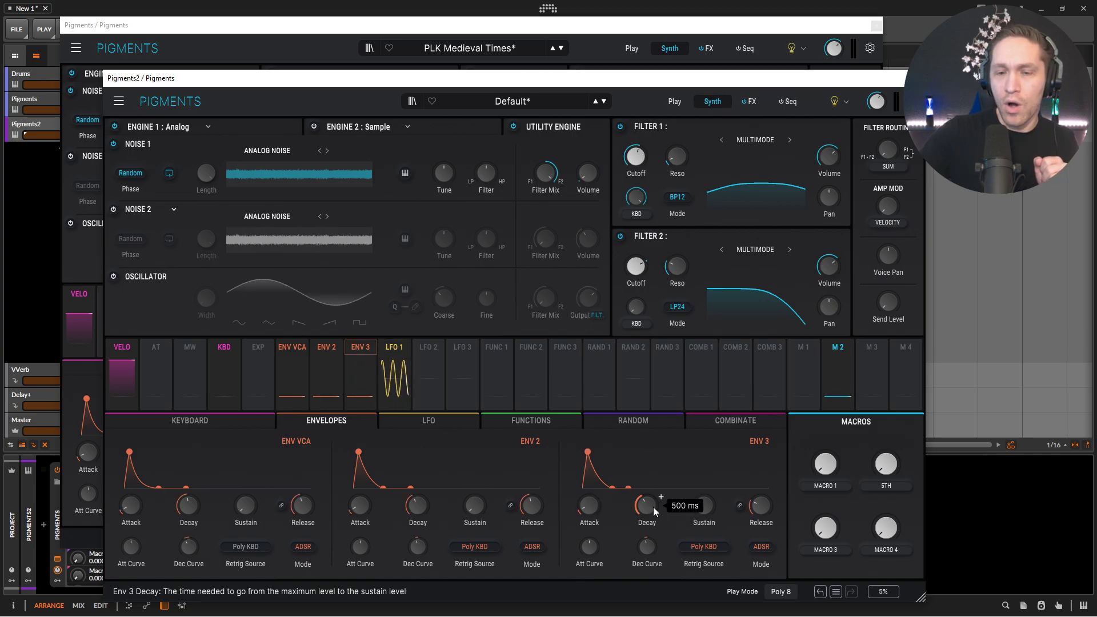
pyautogui.moveTo(698, 513)
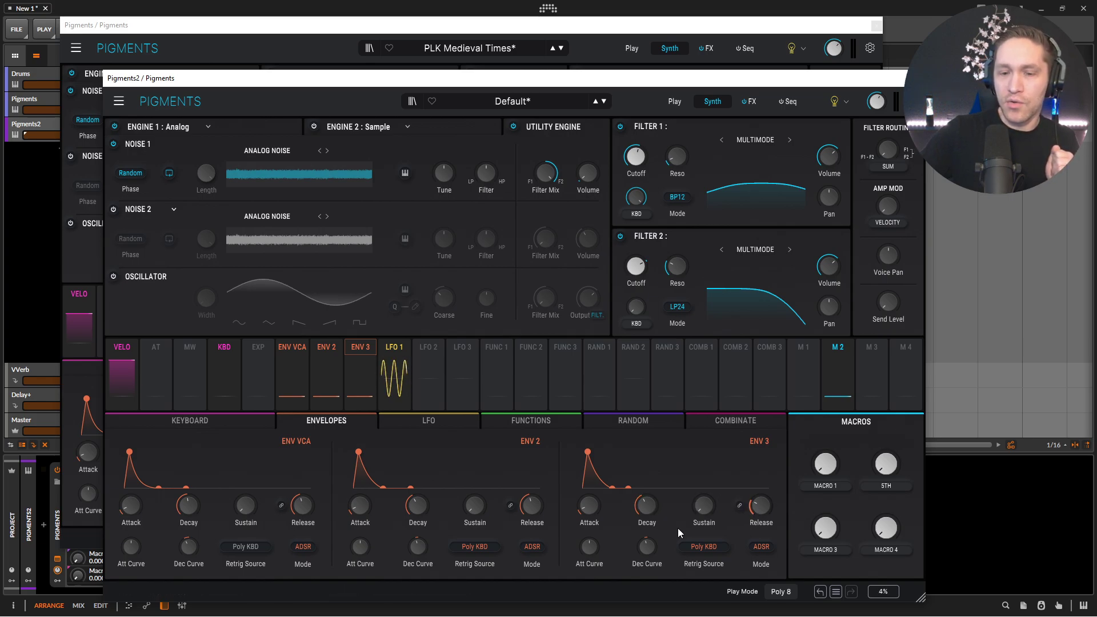
pyautogui.moveTo(642, 554)
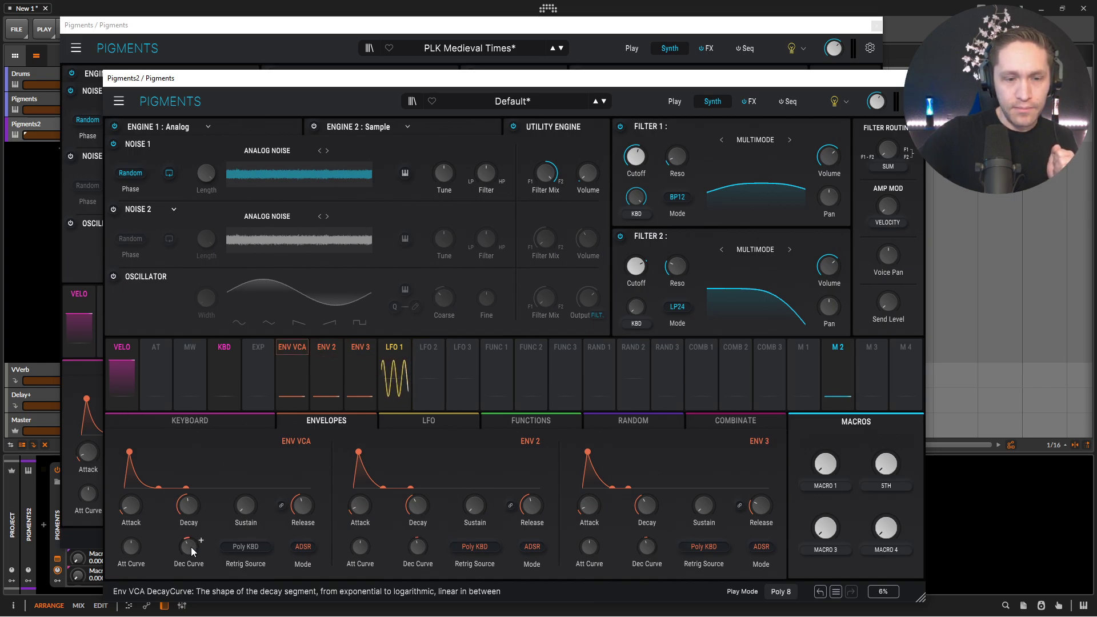
pyautogui.moveTo(193, 552)
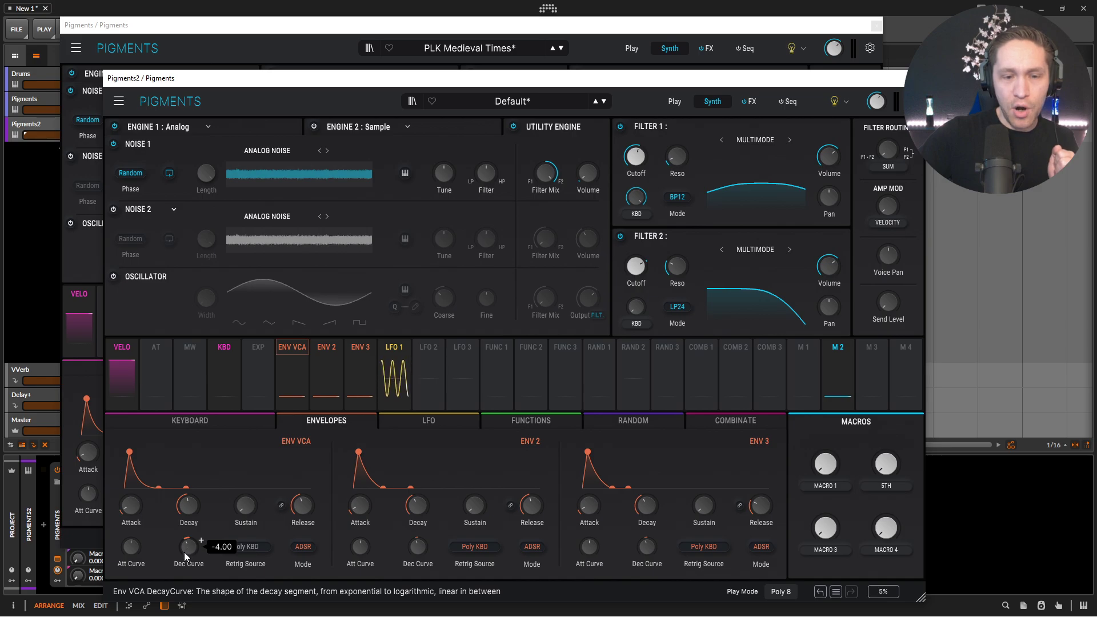
# - Bring the Medieval Times reference forward and check its amp envelope decay curve
pyautogui.click(319, 69)
pyautogui.moveTo(159, 486)
pyautogui.moveTo(159, 487); pyautogui.dragTo(159, 492)
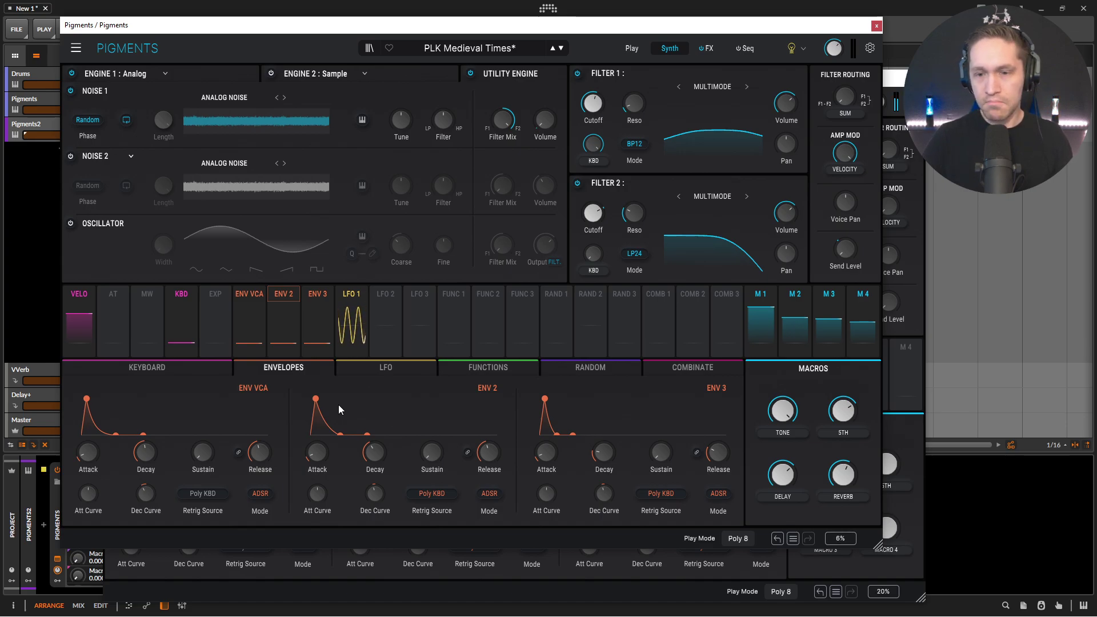
# - Compare the reference's FX A insert chain with the new instance's effects page
pyautogui.click(908, 443)
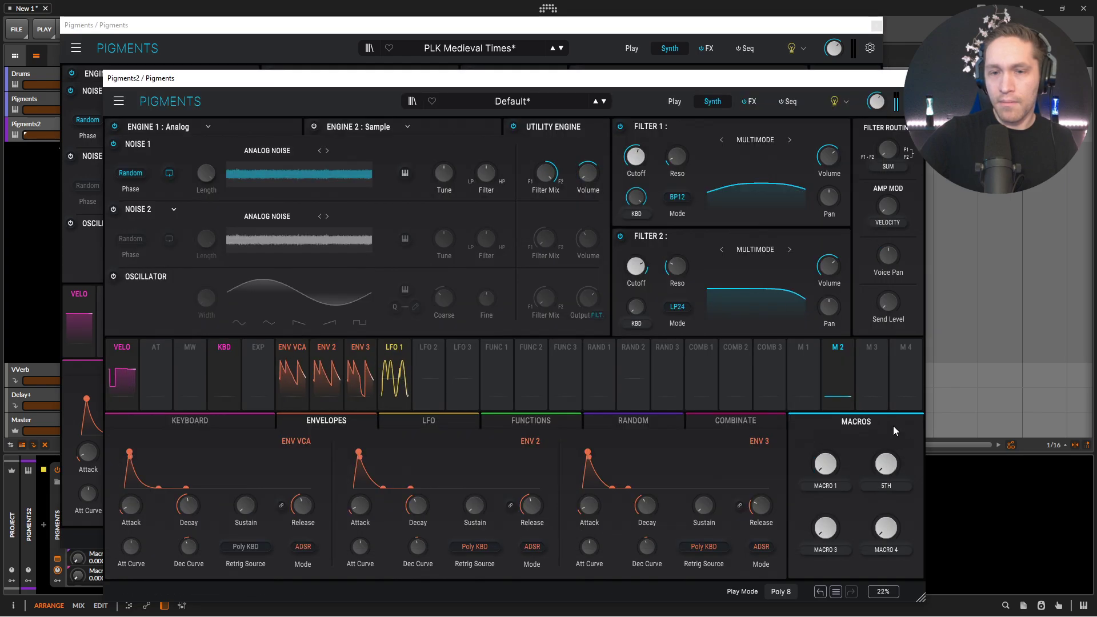
pyautogui.click(758, 99)
pyautogui.click(713, 49)
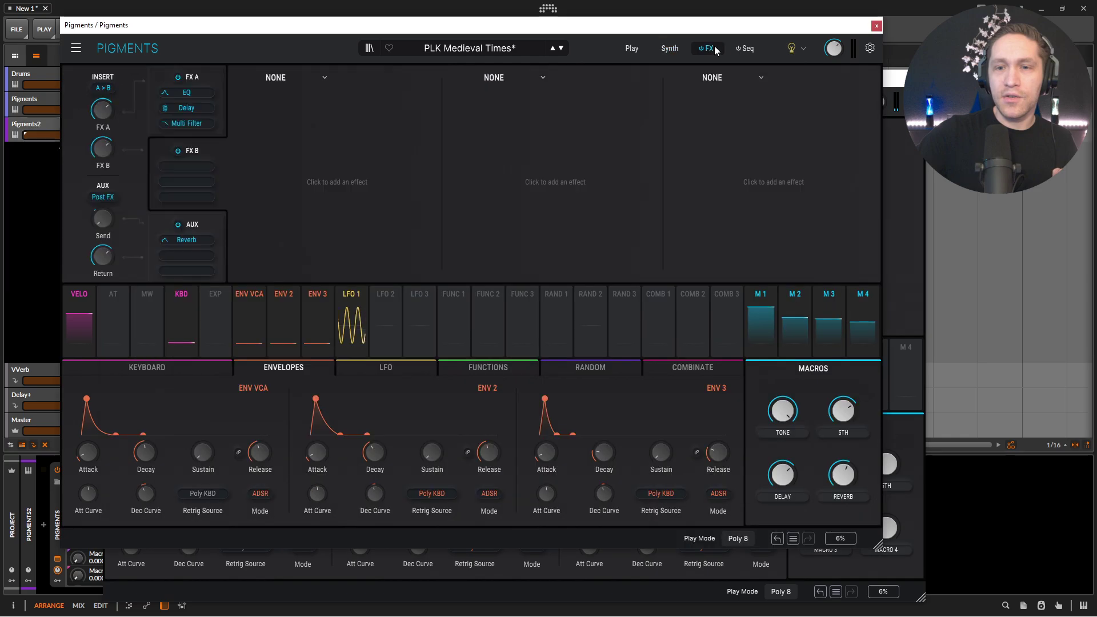
pyautogui.click(205, 79)
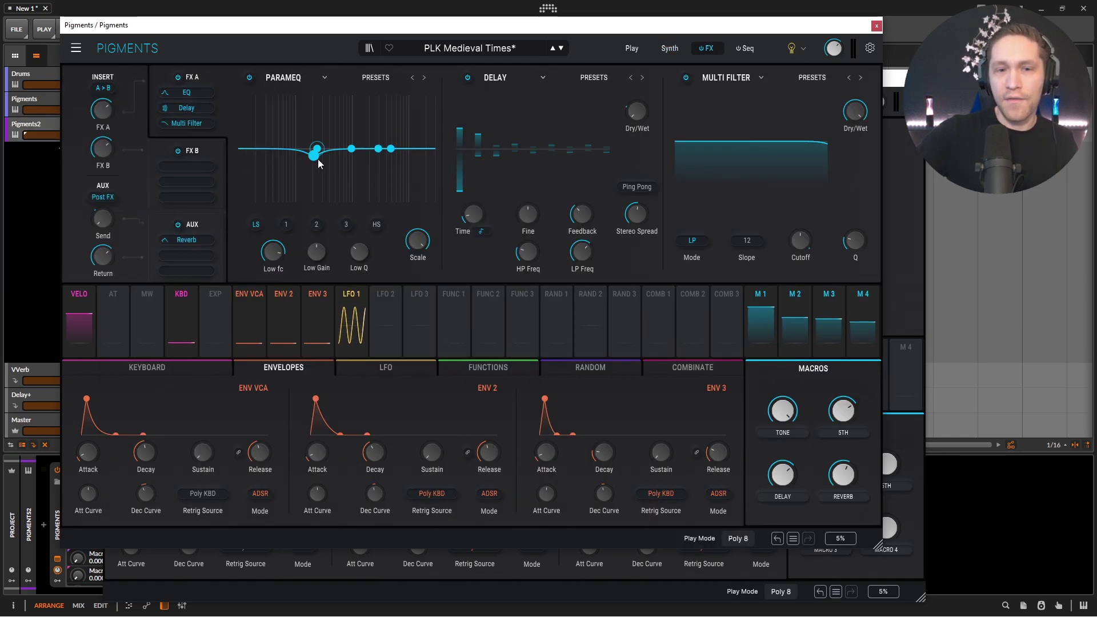
pyautogui.click(905, 368)
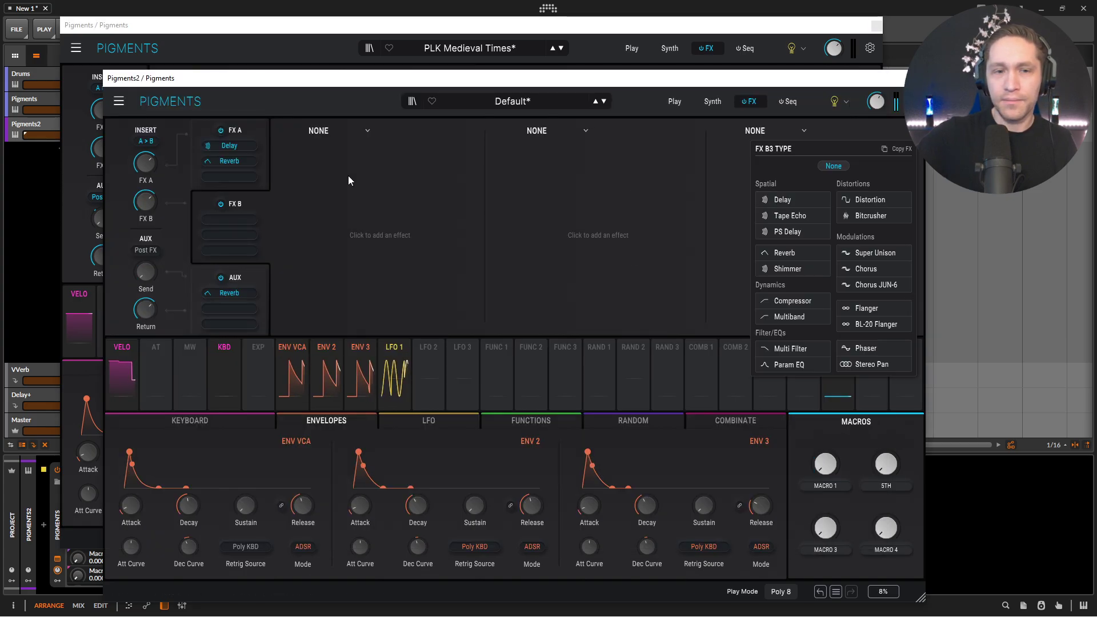
pyautogui.click(266, 134)
# - Load Param EQ into the first insert and lower Peak 1 gain to -1.16 dB
pyautogui.click(318, 133)
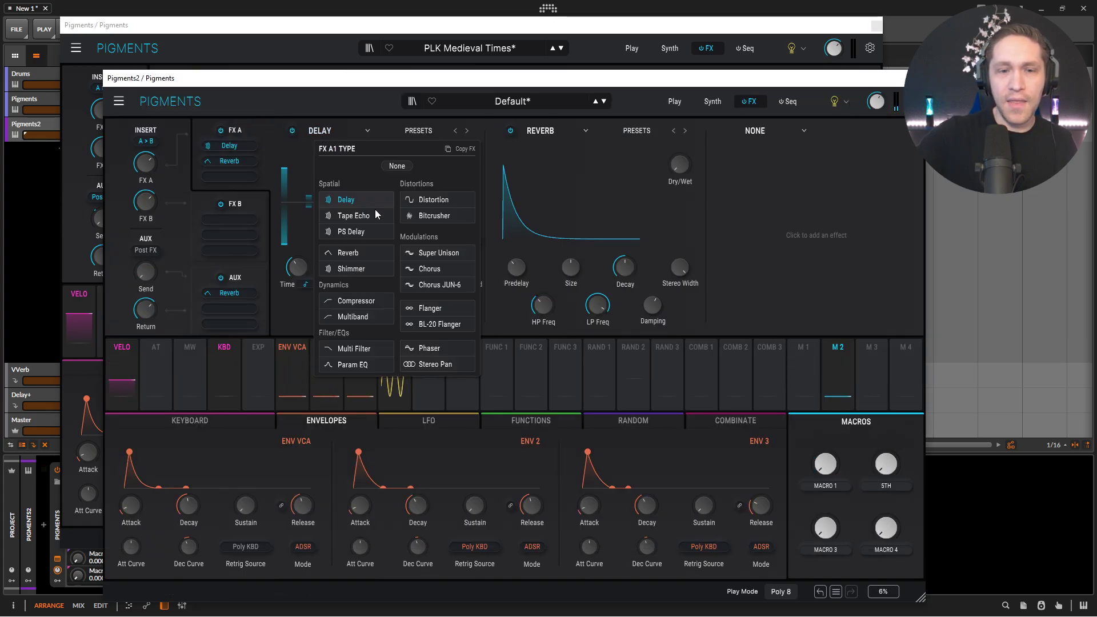
pyautogui.click(358, 349)
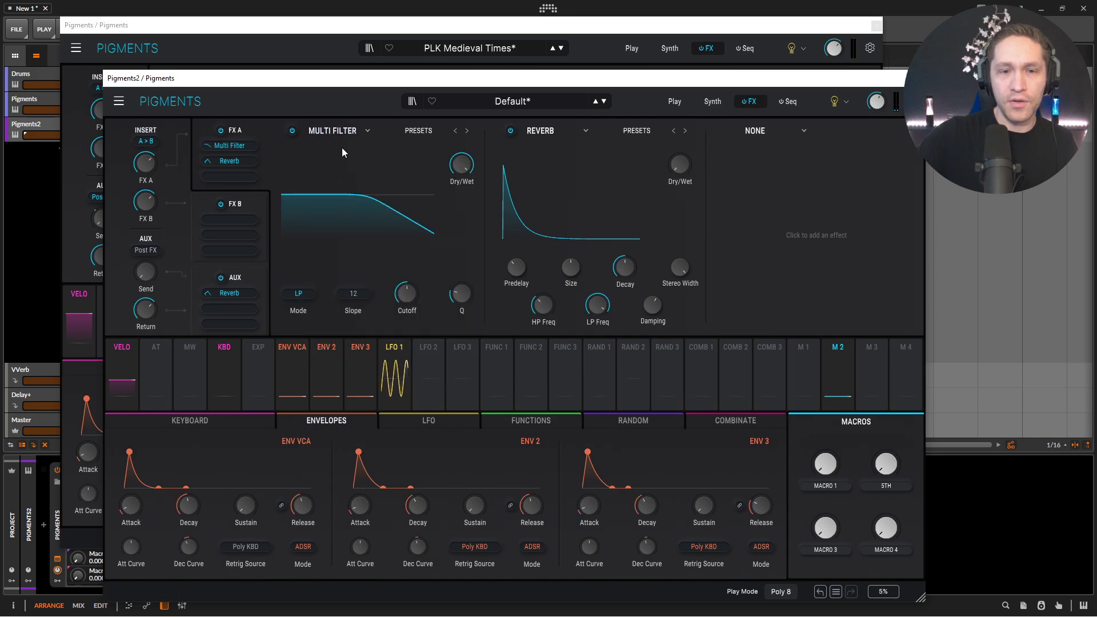
pyautogui.click(340, 135)
pyautogui.click(350, 362)
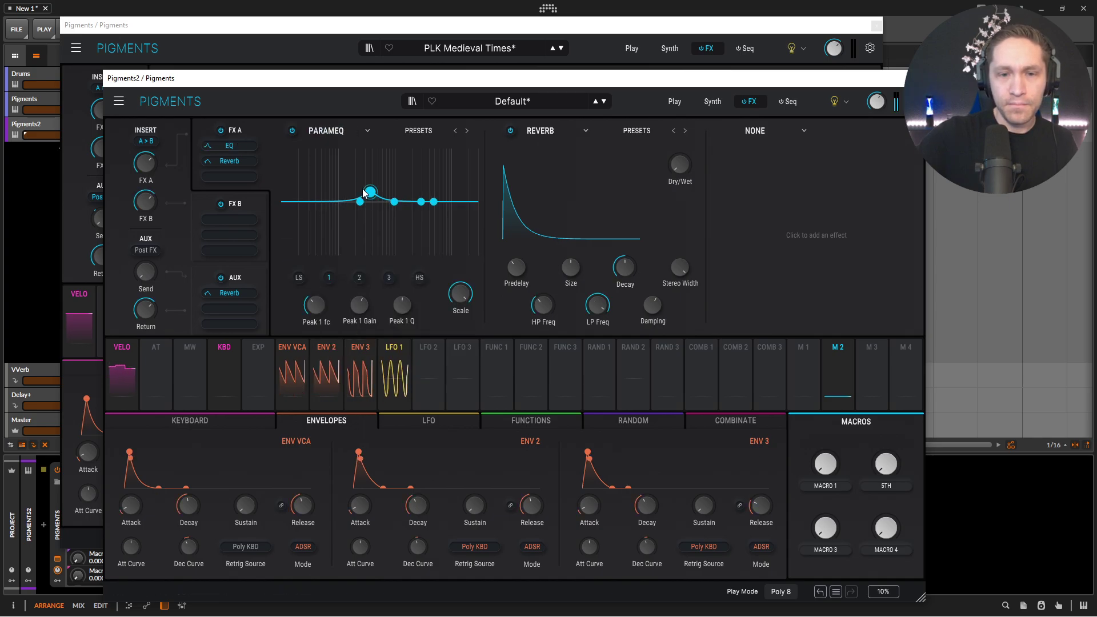
pyautogui.moveTo(363, 191); pyautogui.dragTo(354, 155)
pyautogui.moveTo(359, 304); pyautogui.dragTo(360, 311)
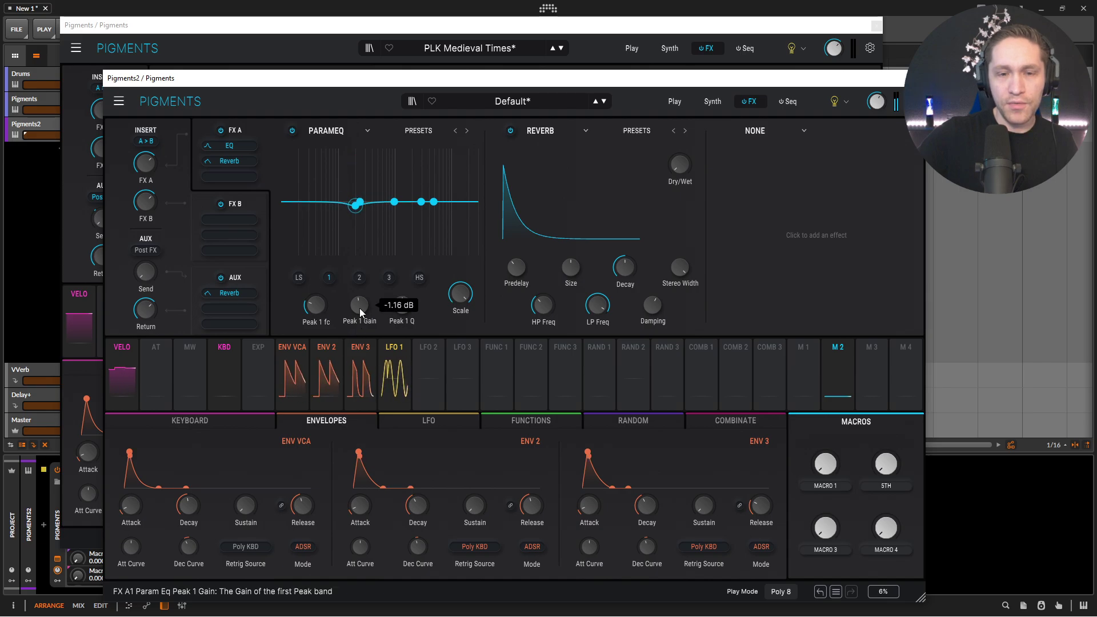
pyautogui.click(382, 30)
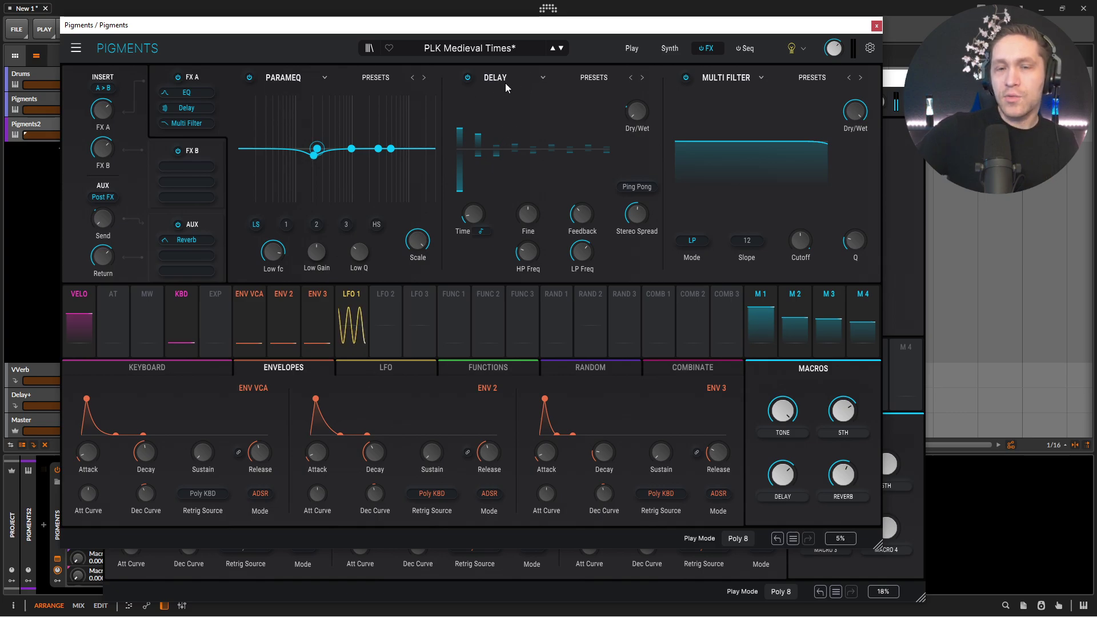
# - Check the reference's Macro 3 routing, then replace the second insert's reverb with Delay
pyautogui.moveTo(828, 320); pyautogui.dragTo(636, 111)
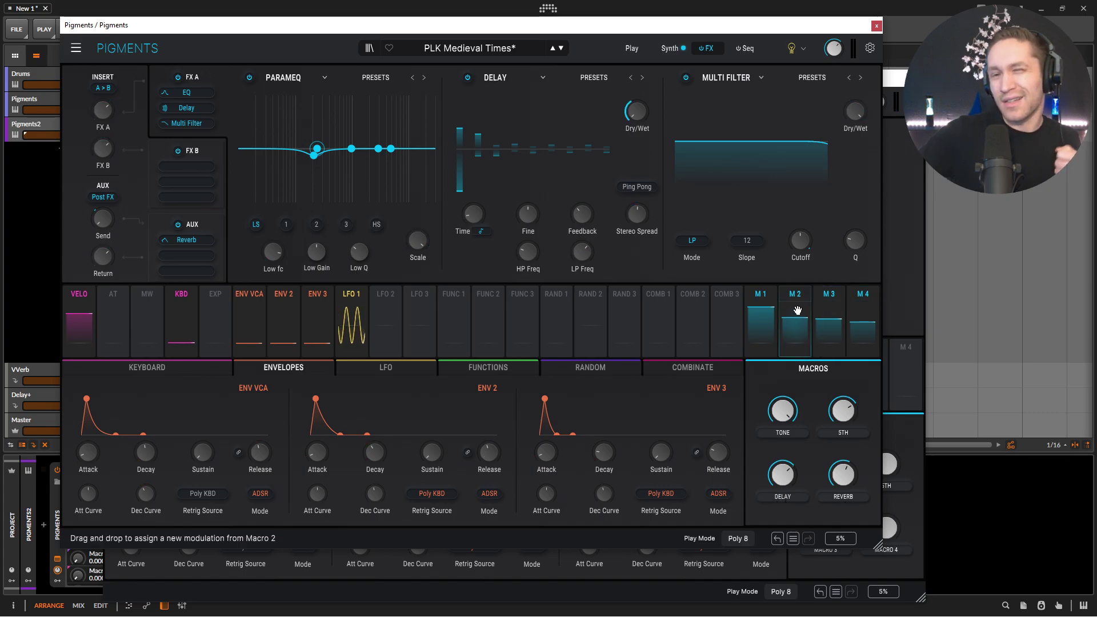
pyautogui.click(828, 320)
pyautogui.click(897, 156)
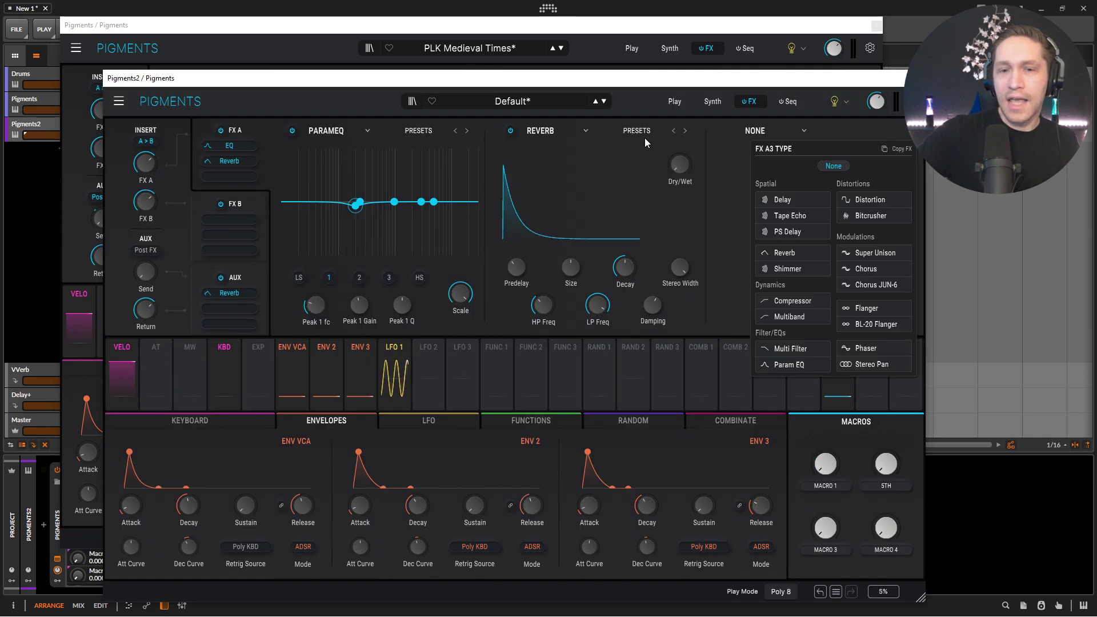
pyautogui.click(541, 130)
pyautogui.click(565, 198)
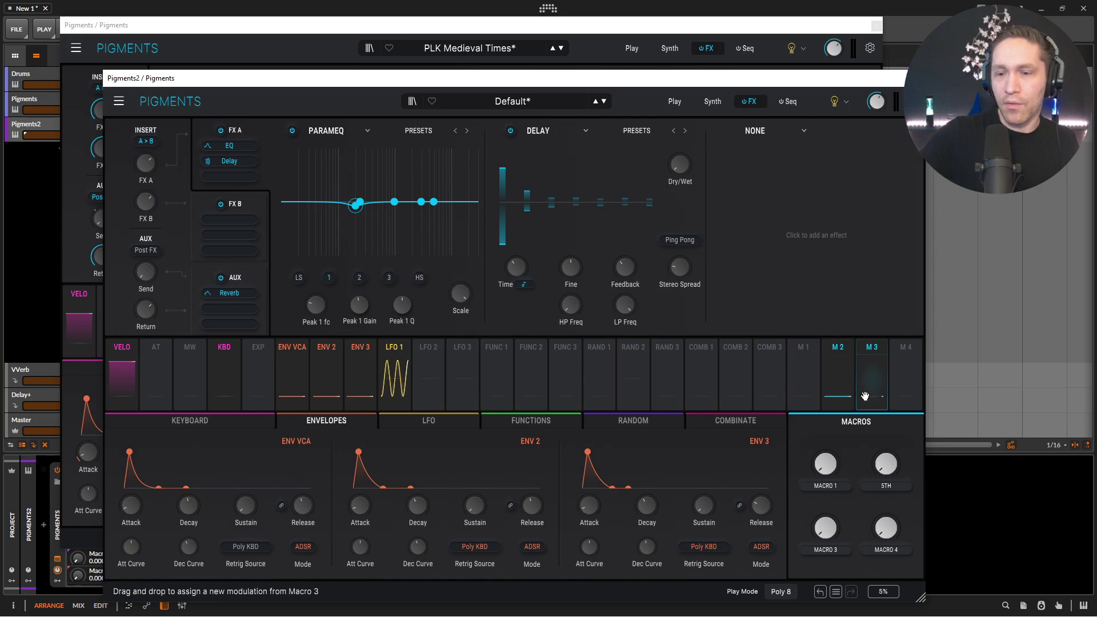
# - Turn Macro 3 fully up to drive the Delay's dry/wet
pyautogui.click(696, 26)
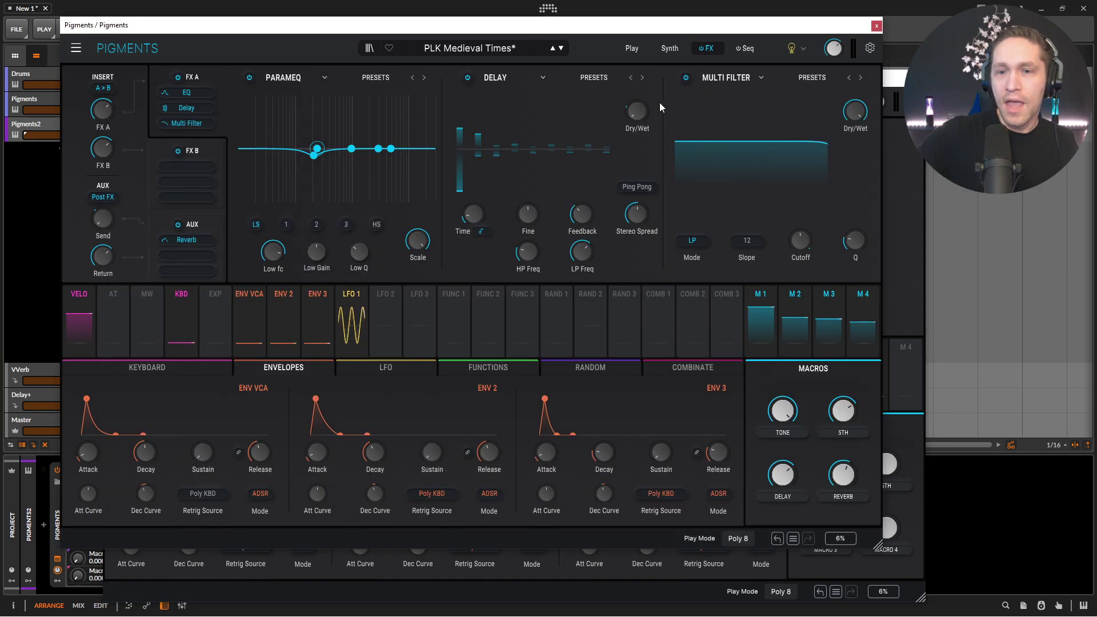
pyautogui.moveTo(635, 152)
pyautogui.click(899, 492)
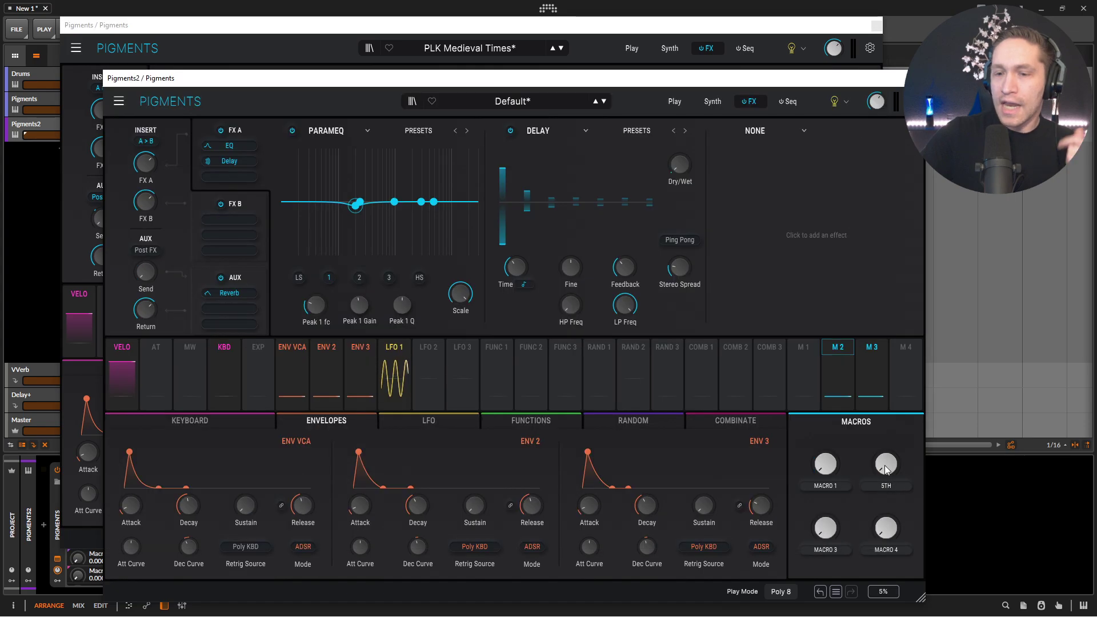
pyautogui.moveTo(684, 198)
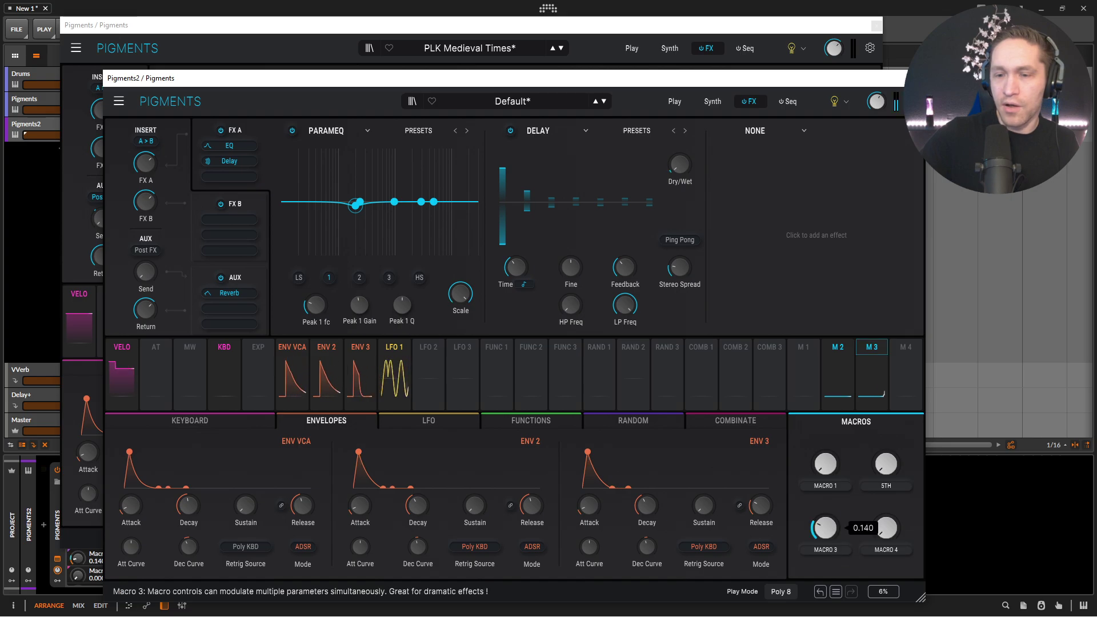
pyautogui.moveTo(831, 554); pyautogui.dragTo(830, 552)
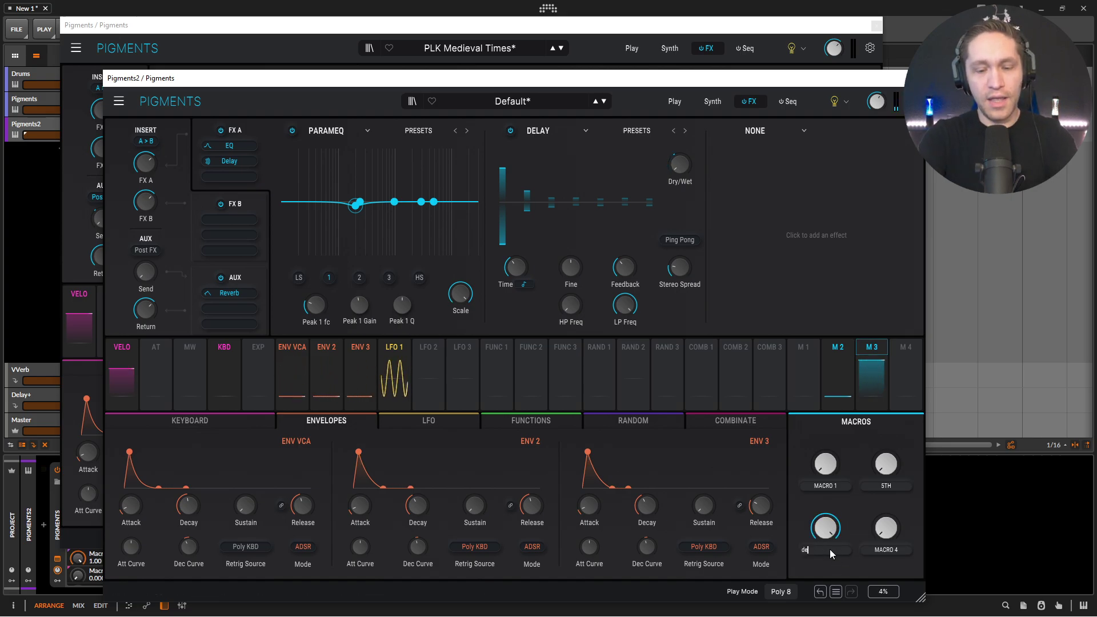
pyautogui.click(753, 39)
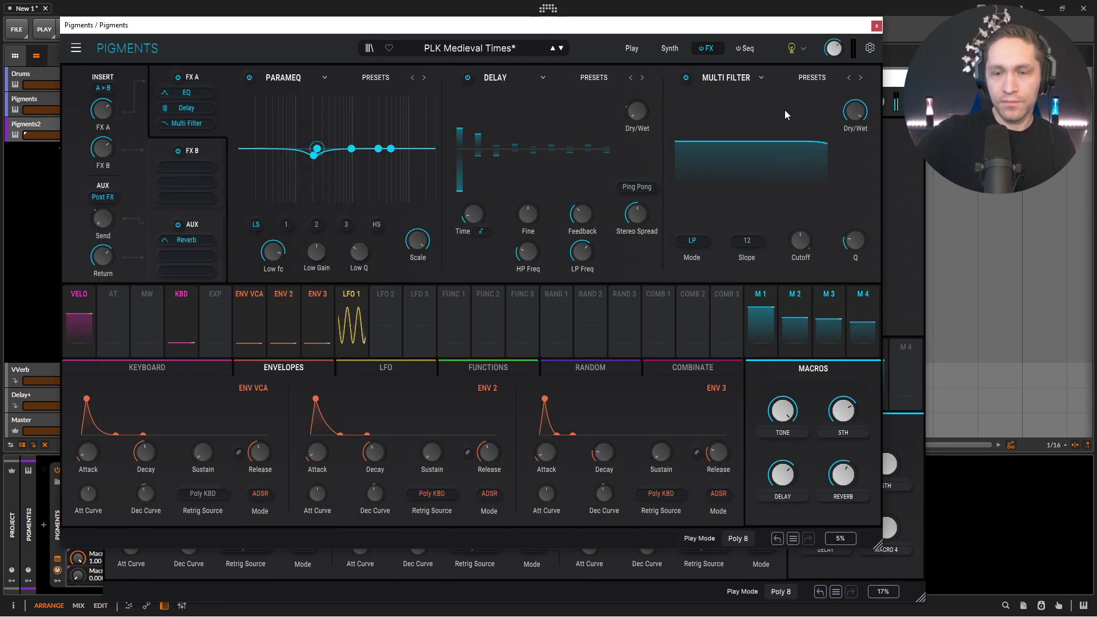
pyautogui.moveTo(479, 218)
pyautogui.click(898, 421)
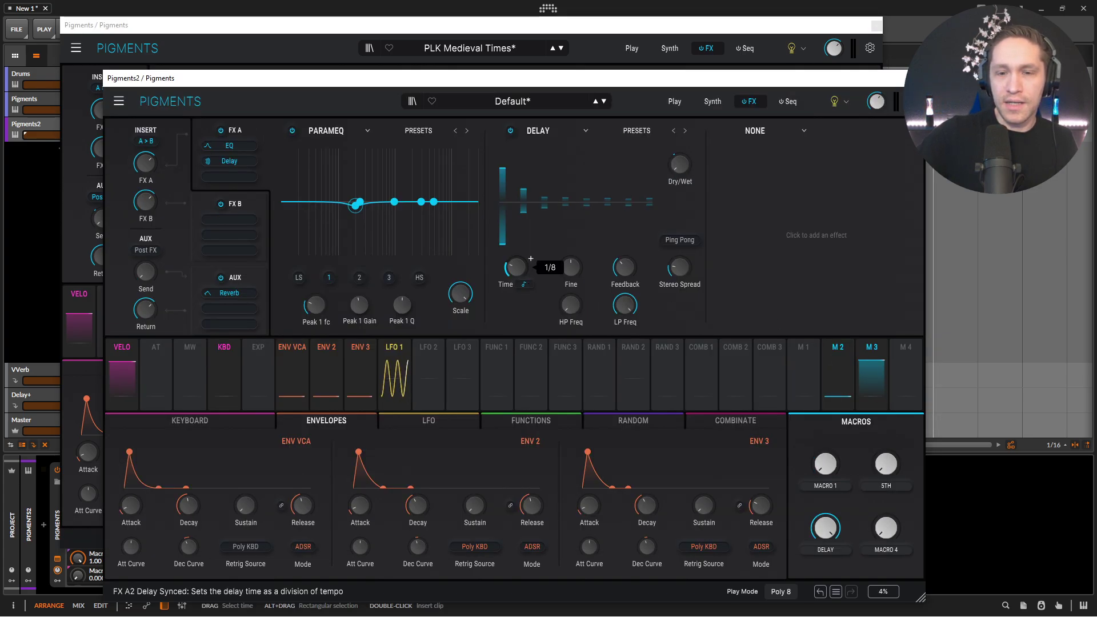
pyautogui.click(591, 40)
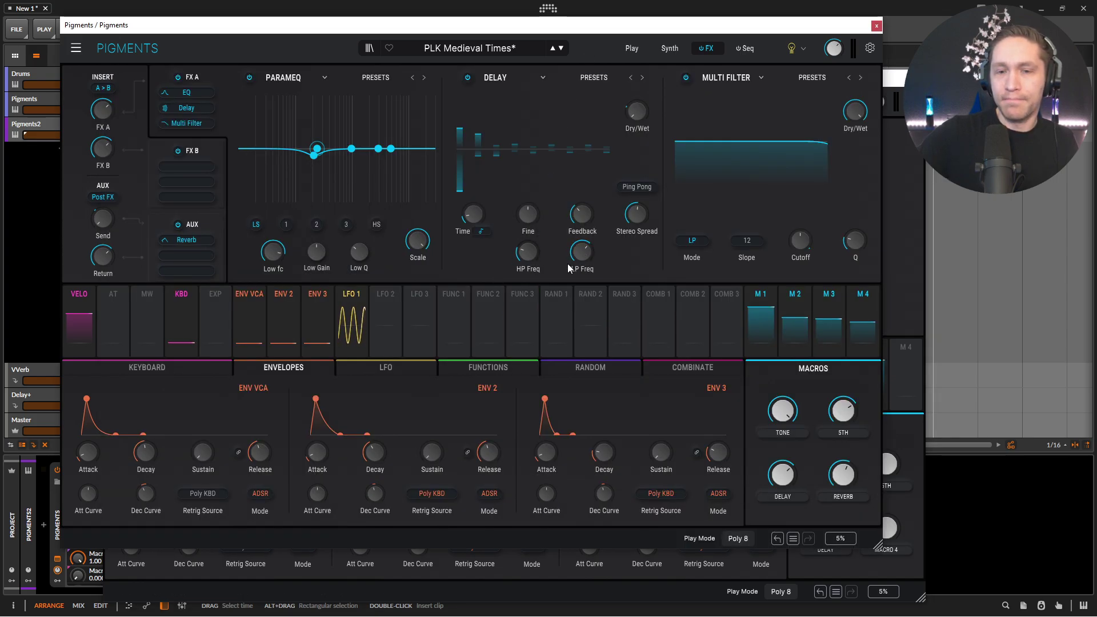
pyautogui.click(886, 530)
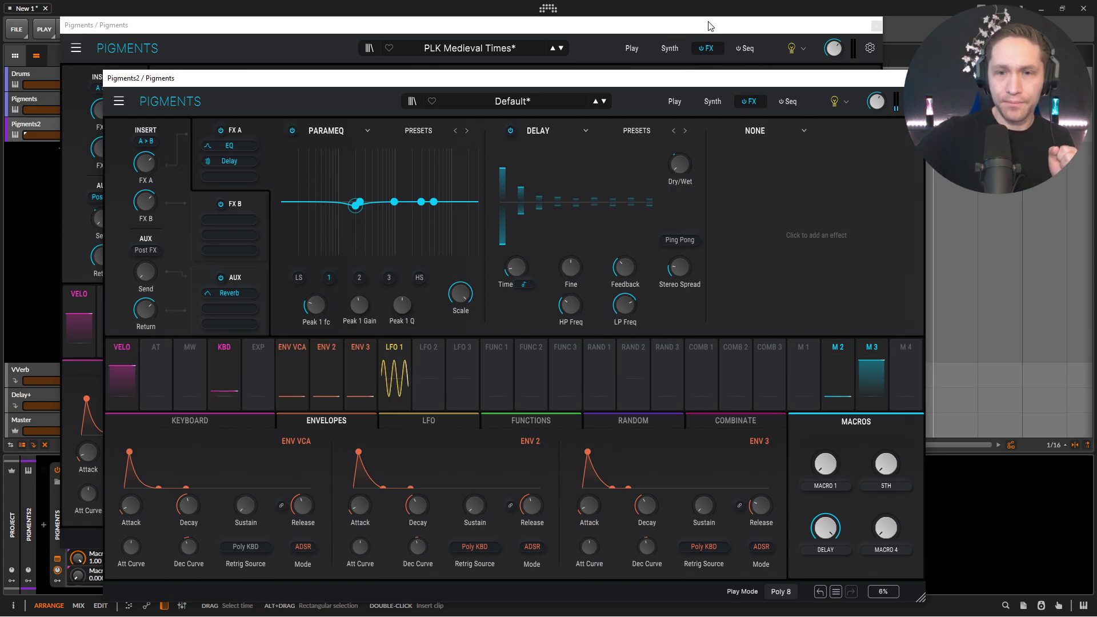
# - Show the reference's Synth page and view its Macro 1 modulation routings
pyautogui.click(746, 25)
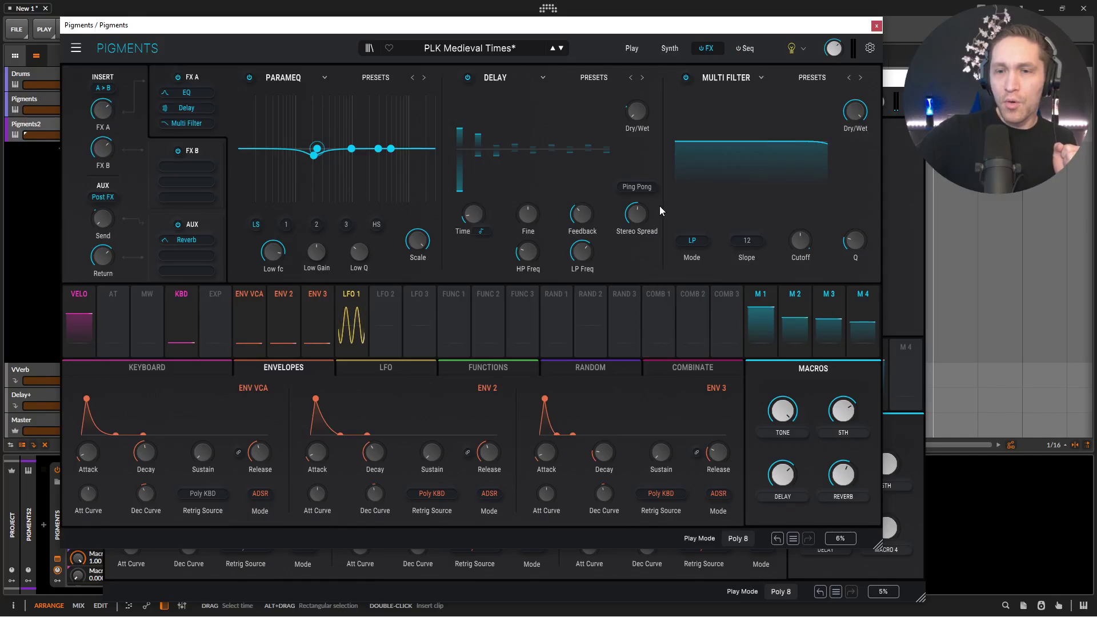
pyautogui.click(669, 48)
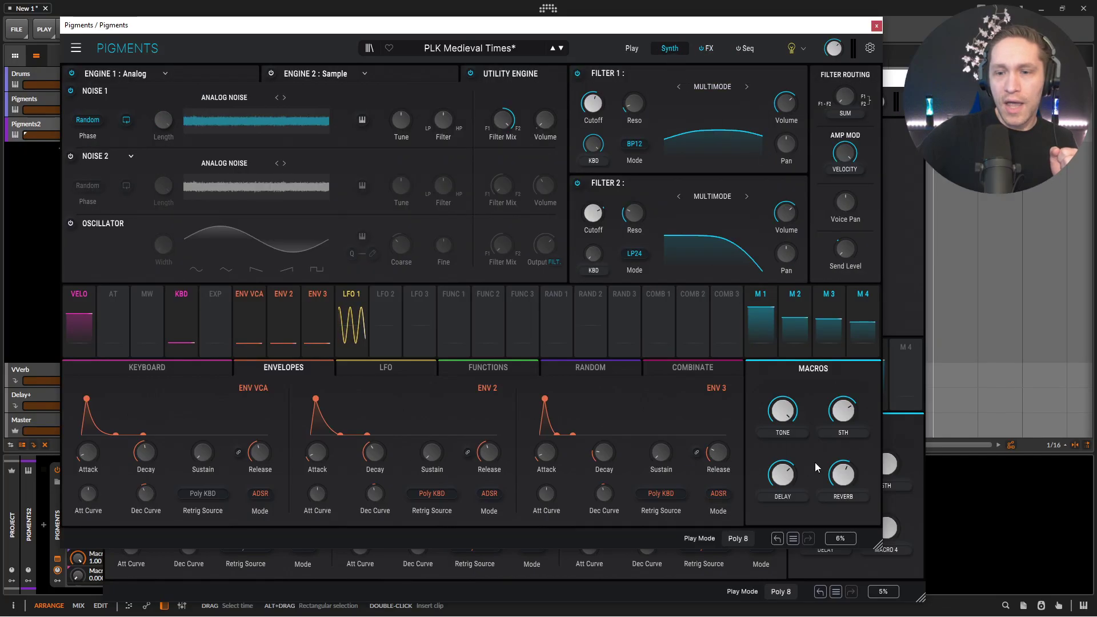
pyautogui.click(919, 478)
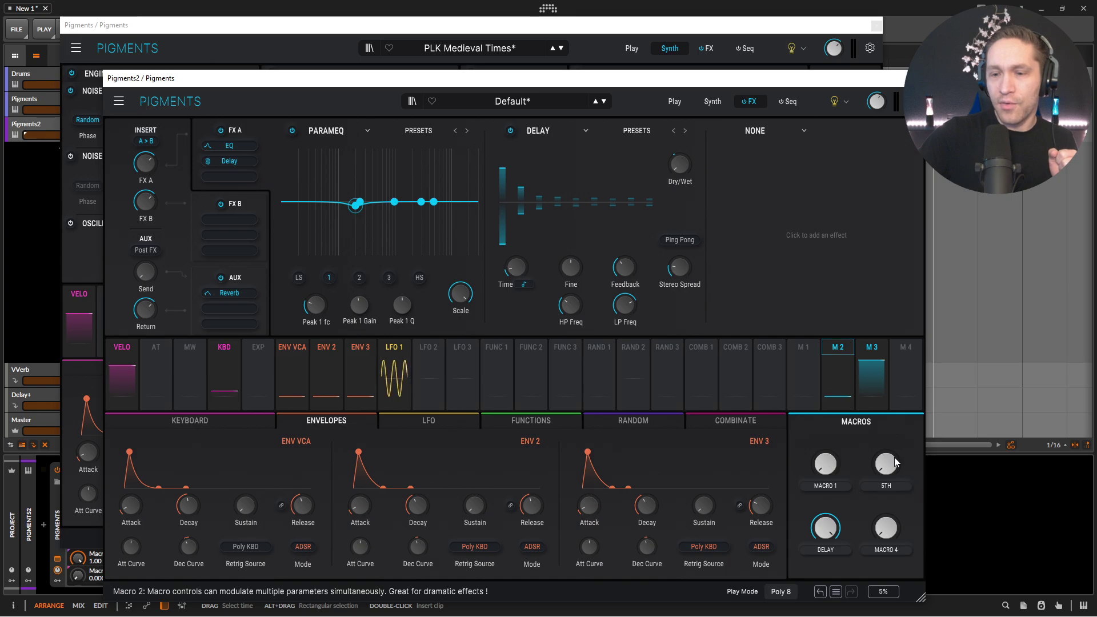
pyautogui.click(731, 56)
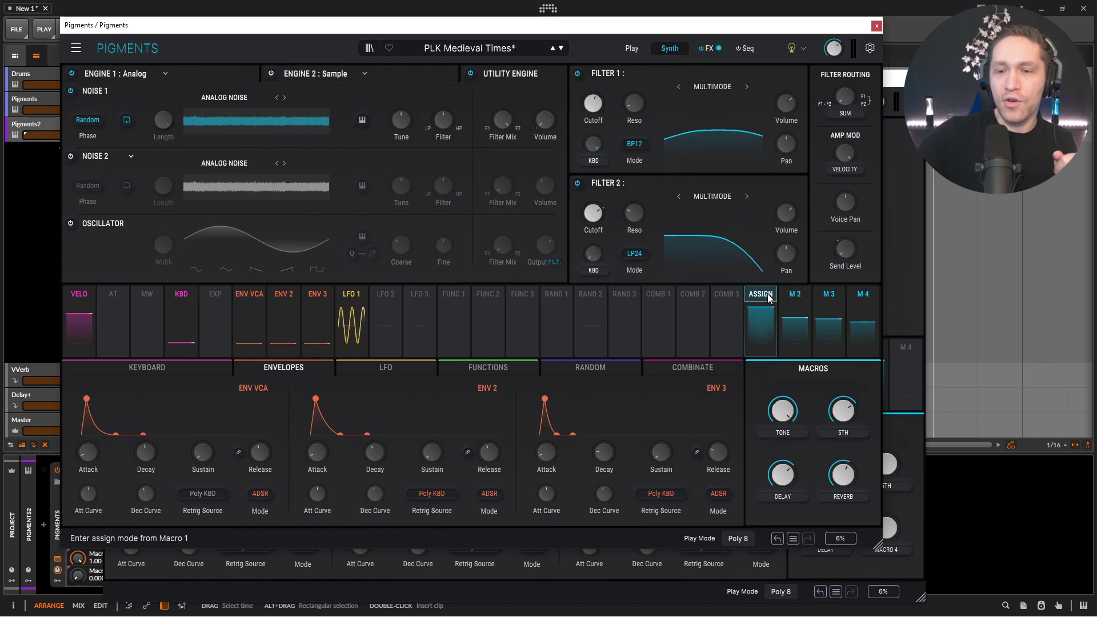
pyautogui.click(761, 320)
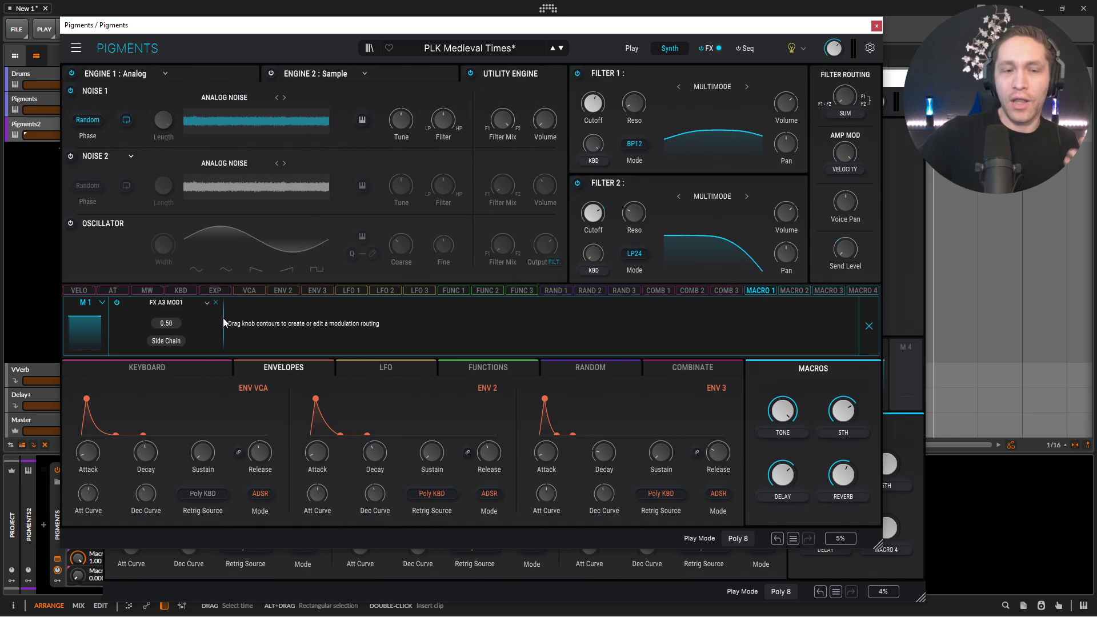
# - Read the reference's Filter 1 and Filter 2 cutoffs, then return to its FX page
pyautogui.click(708, 49)
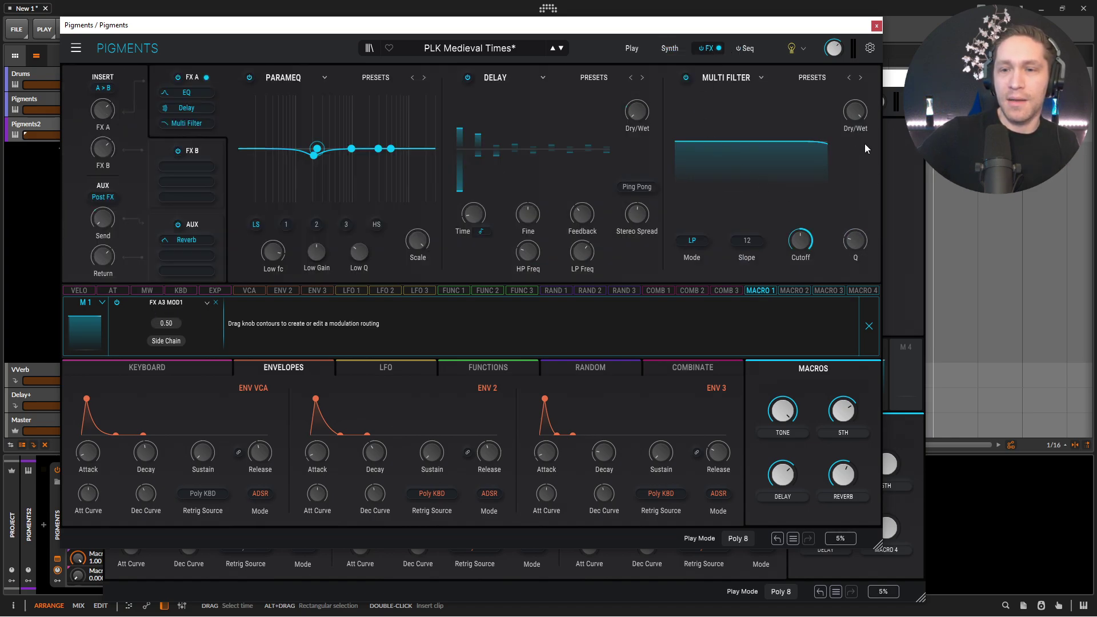
pyautogui.click(670, 49)
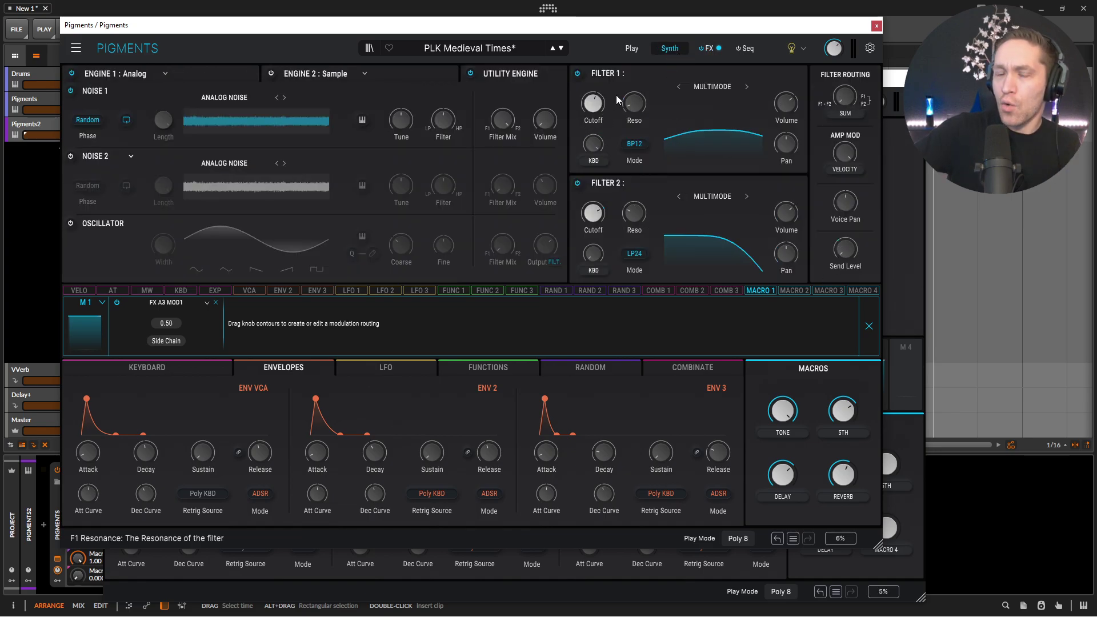
pyautogui.moveTo(602, 112)
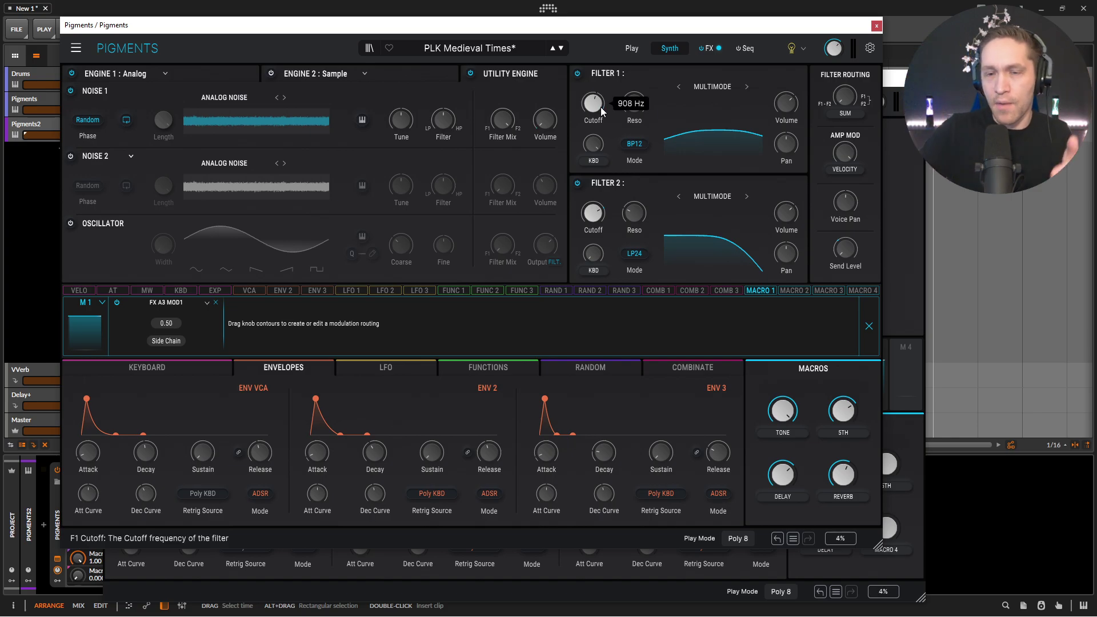
pyautogui.moveTo(600, 216)
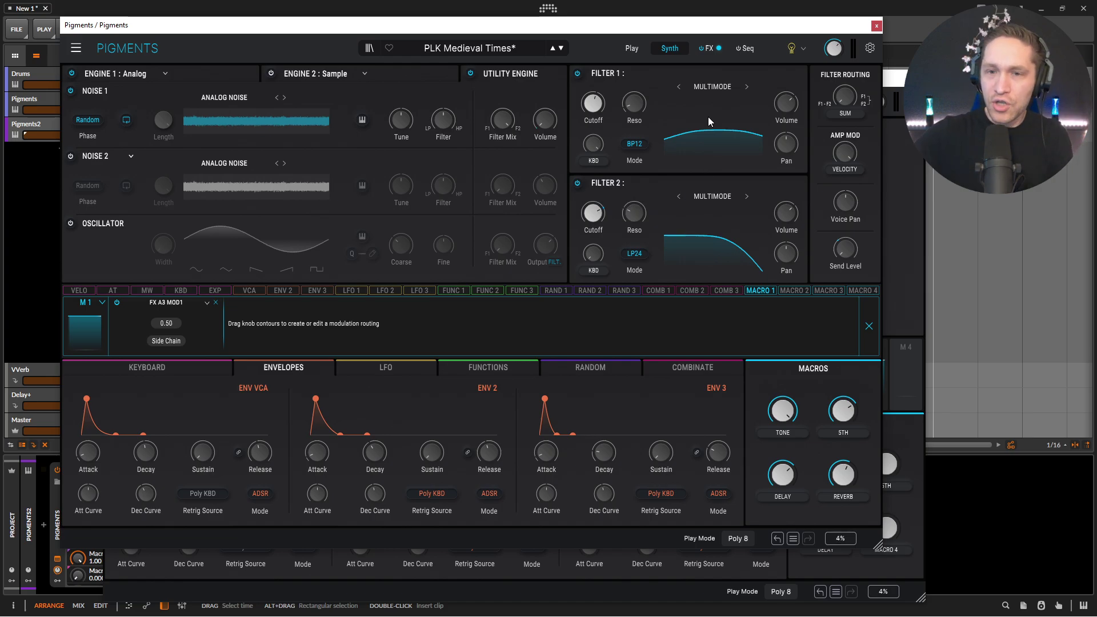
pyautogui.click(710, 48)
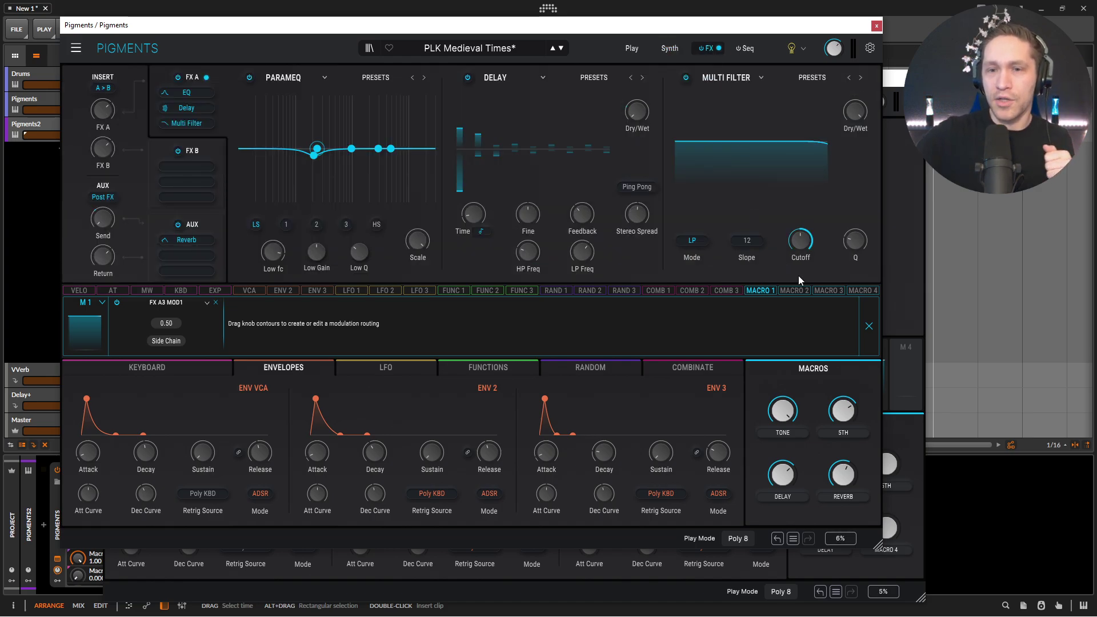
# - Load a Multi Filter into the new instance's empty third insert slot
pyautogui.click(868, 326)
pyautogui.click(907, 396)
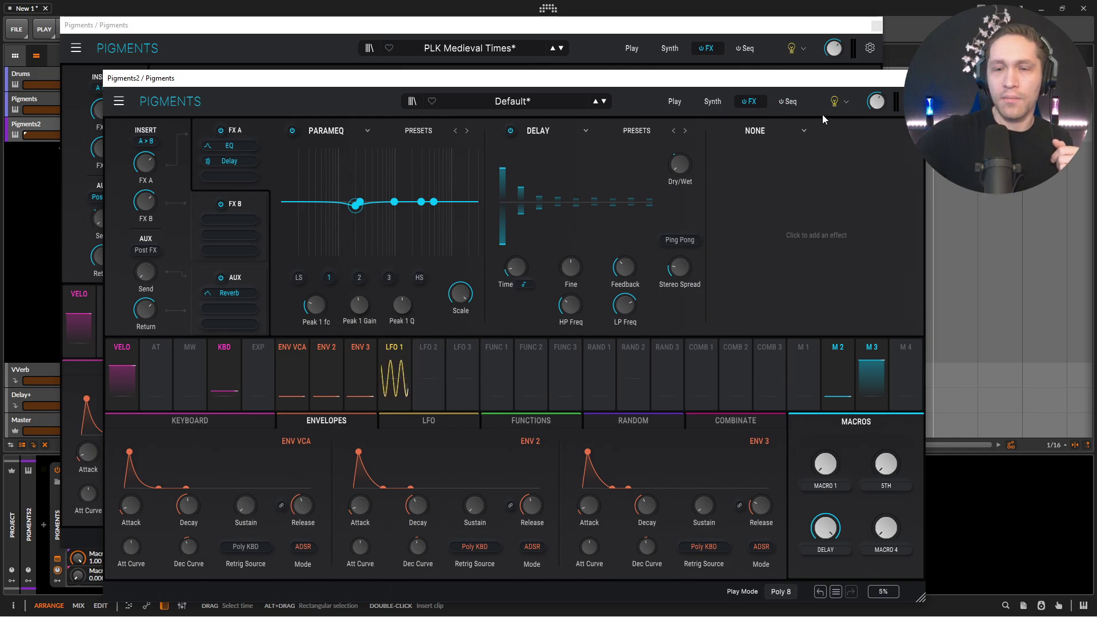
pyautogui.click(750, 132)
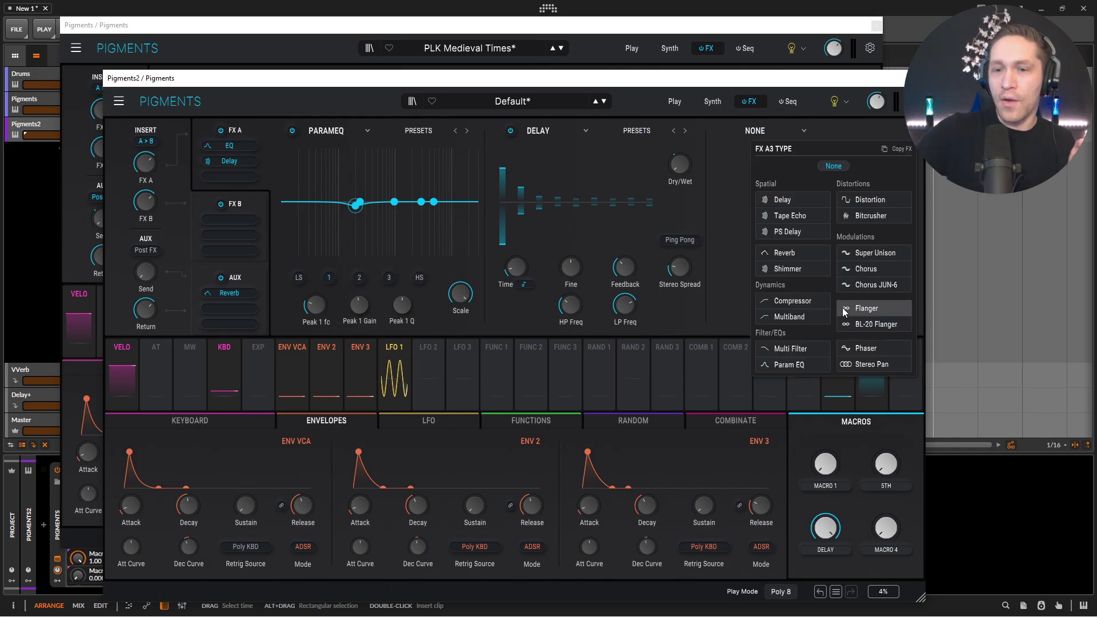
pyautogui.click(805, 349)
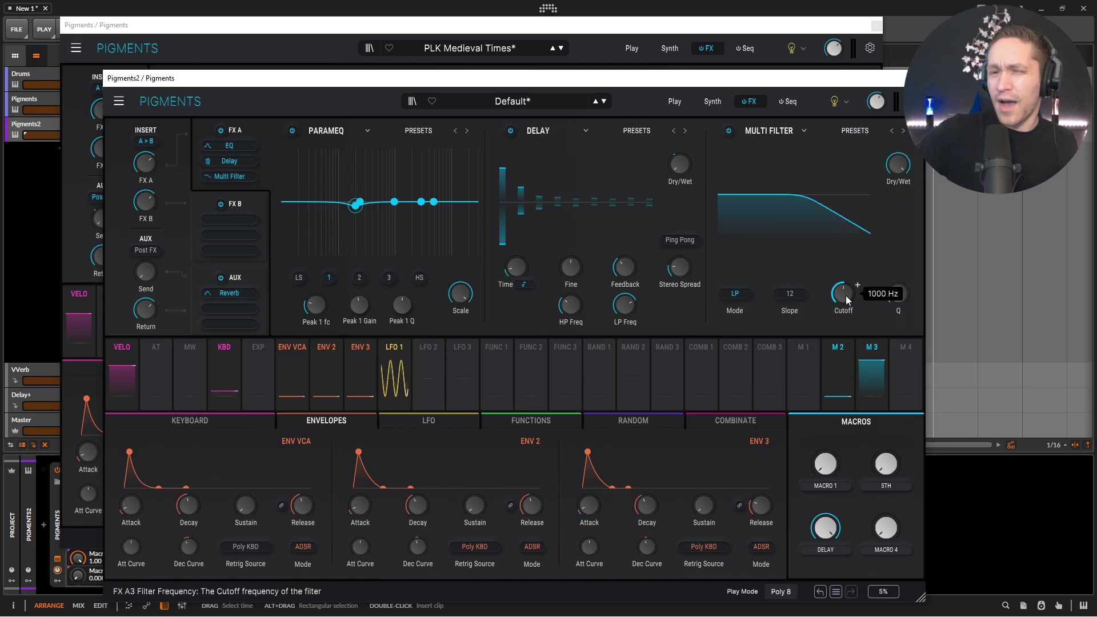
pyautogui.click(760, 33)
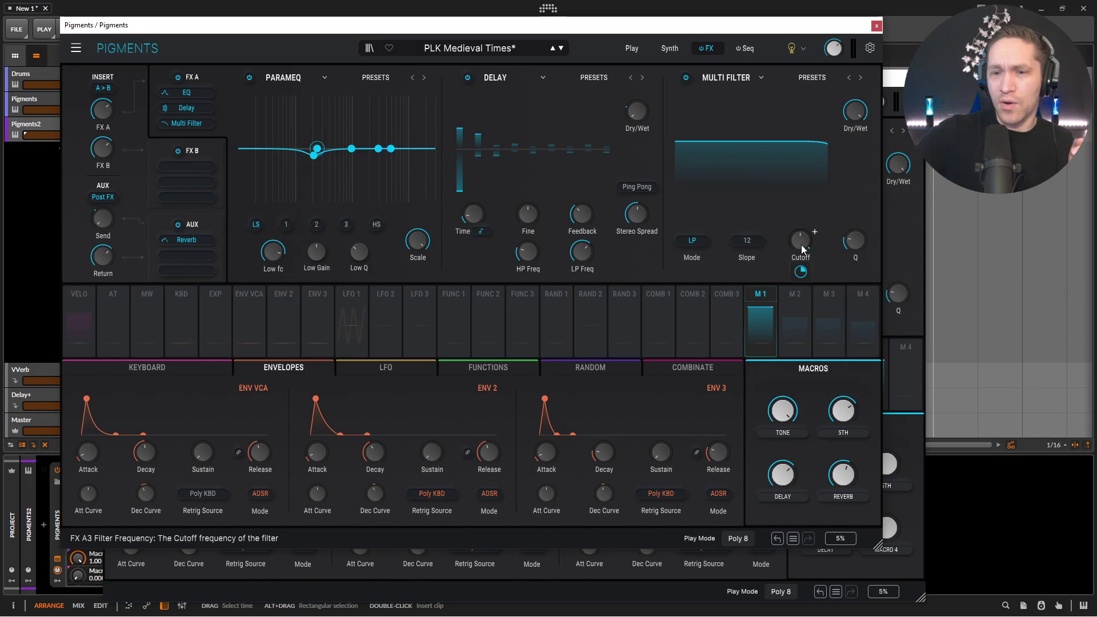
pyautogui.click(886, 313)
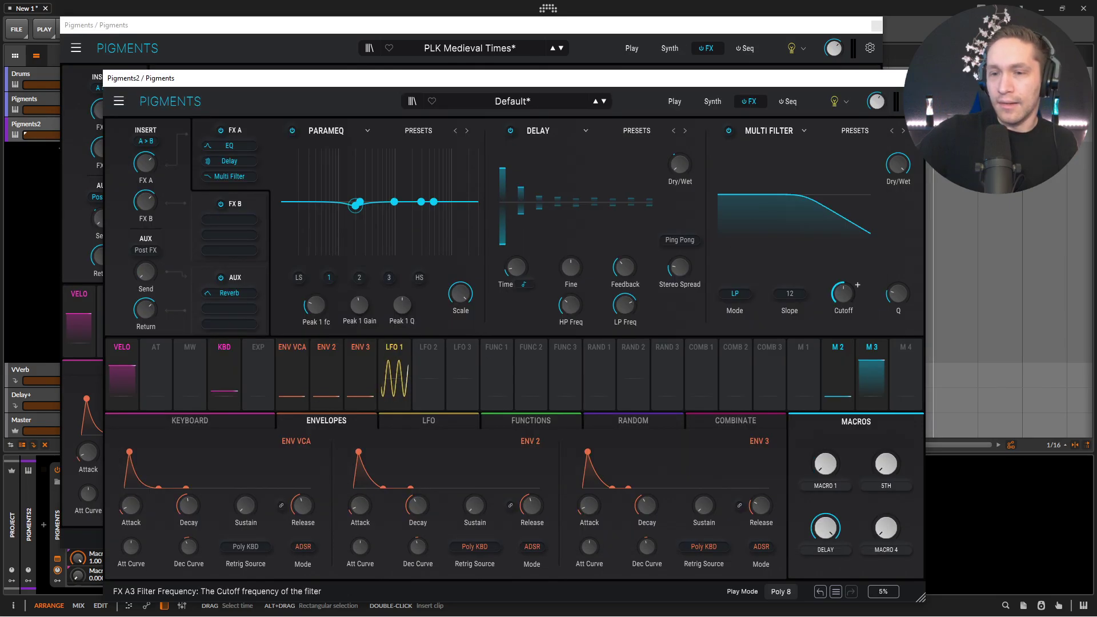
# - Route Macro 1 to the Multi Filter cutoff, turn it up, and start renaming it
pyautogui.moveTo(857, 285)
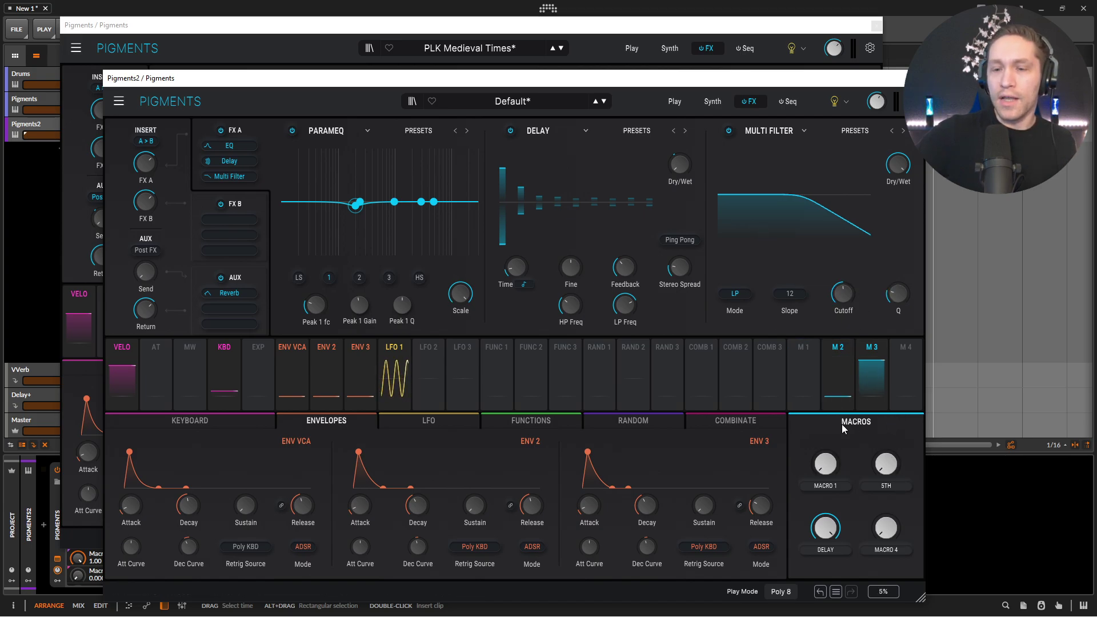
pyautogui.moveTo(801, 404)
pyautogui.mouseDown()
pyautogui.moveTo(842, 306)
pyautogui.moveTo(818, 414)
pyautogui.mouseUp()
pyautogui.click(754, 37)
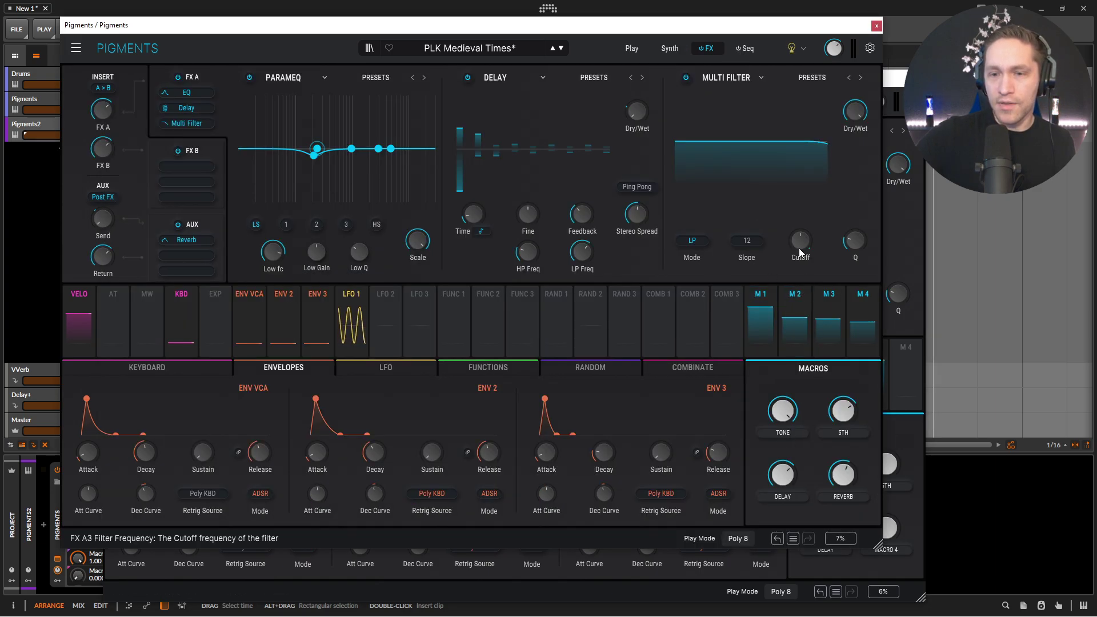
pyautogui.moveTo(802, 273)
pyautogui.click(918, 439)
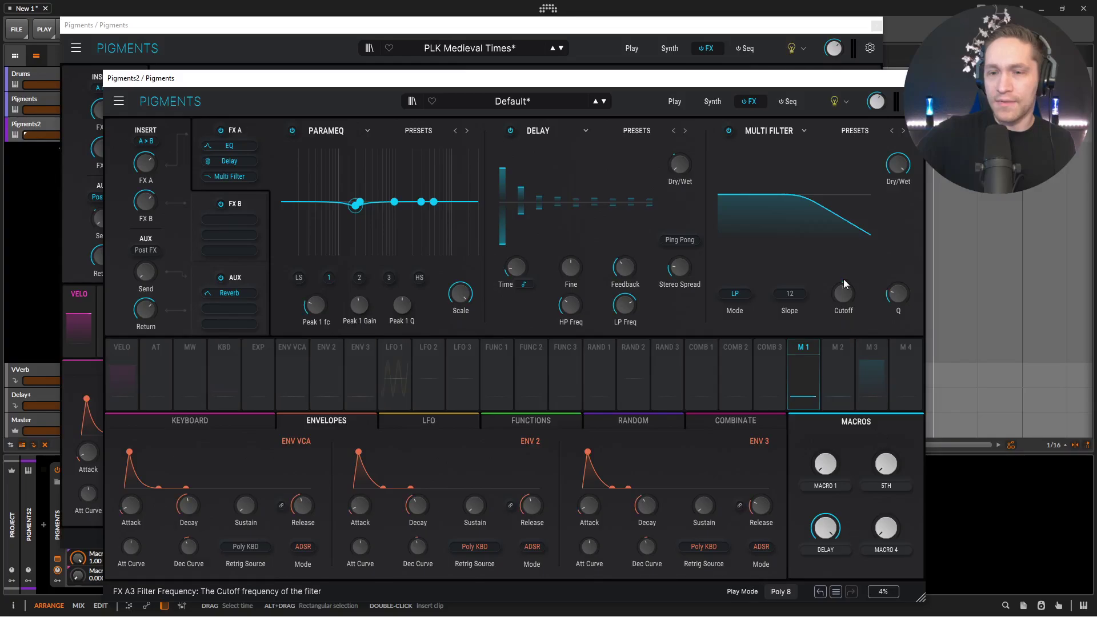
pyautogui.moveTo(843, 329)
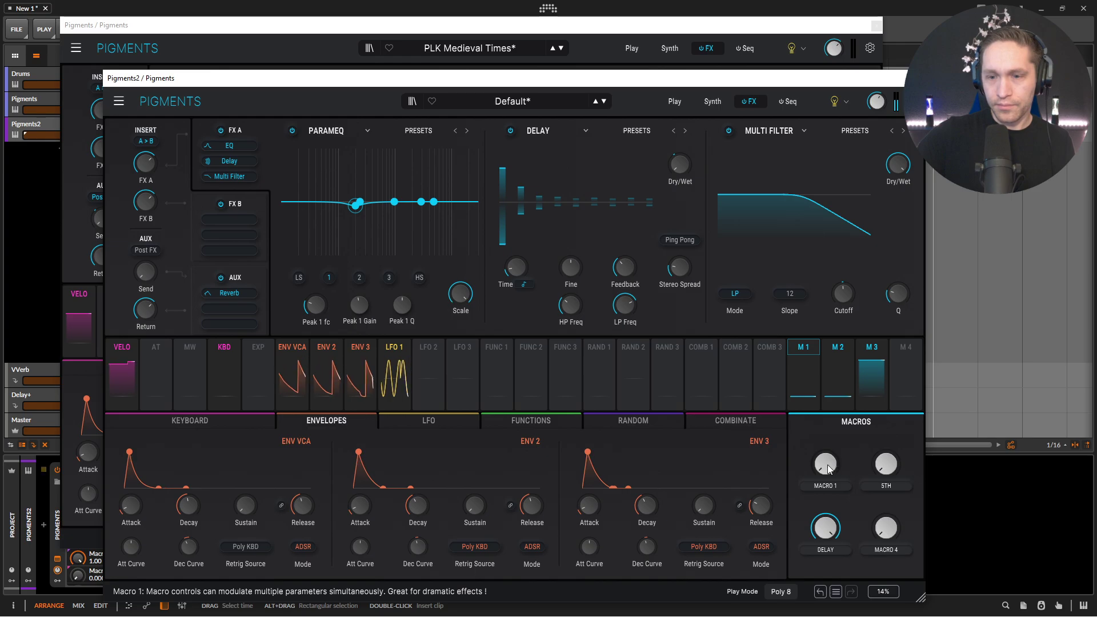
pyautogui.moveTo(825, 463)
pyautogui.mouseDown()
pyautogui.moveTo(825, 434)
pyautogui.moveTo(825, 454)
pyautogui.mouseUp()
pyautogui.doubleClick(830, 486)
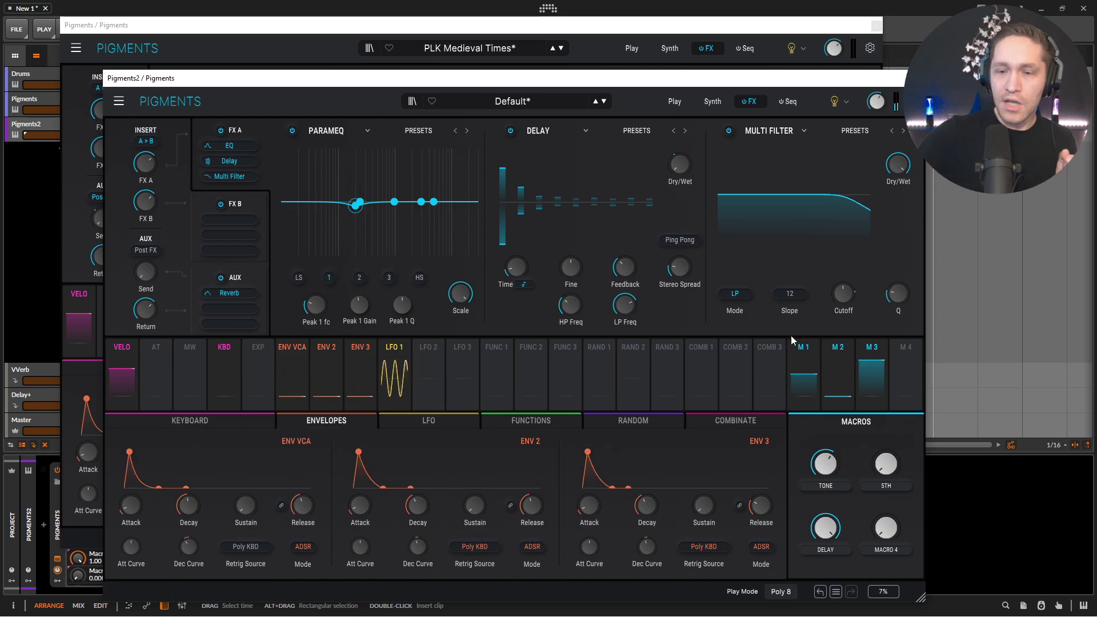
# - Open the new instance's Aux Reverb settings alongside the reference's reverb
pyautogui.click(743, 38)
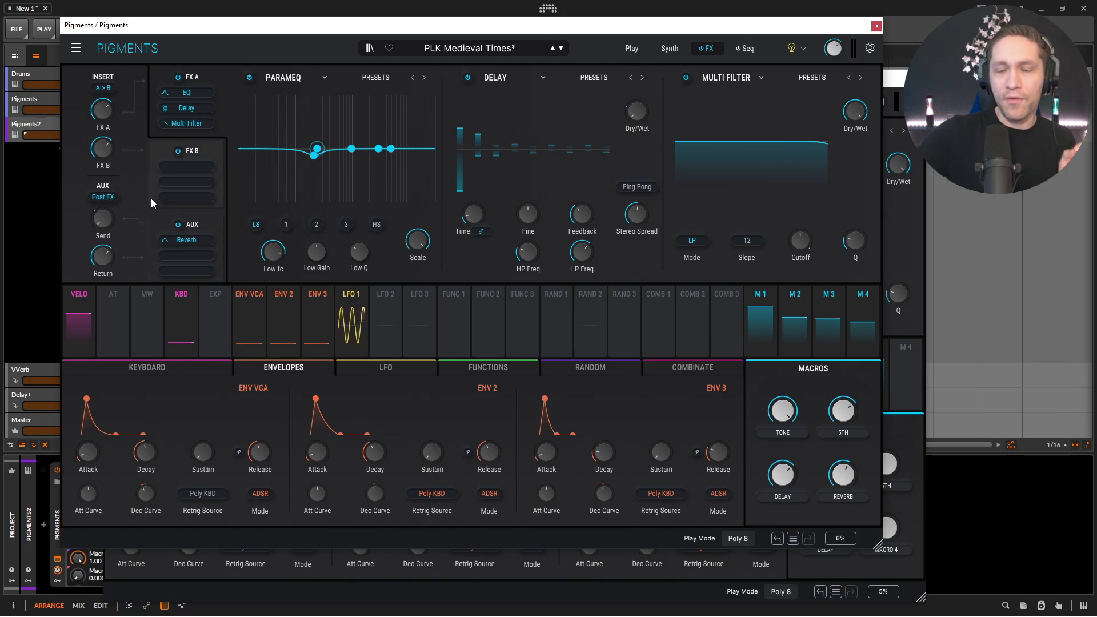
pyautogui.click(906, 421)
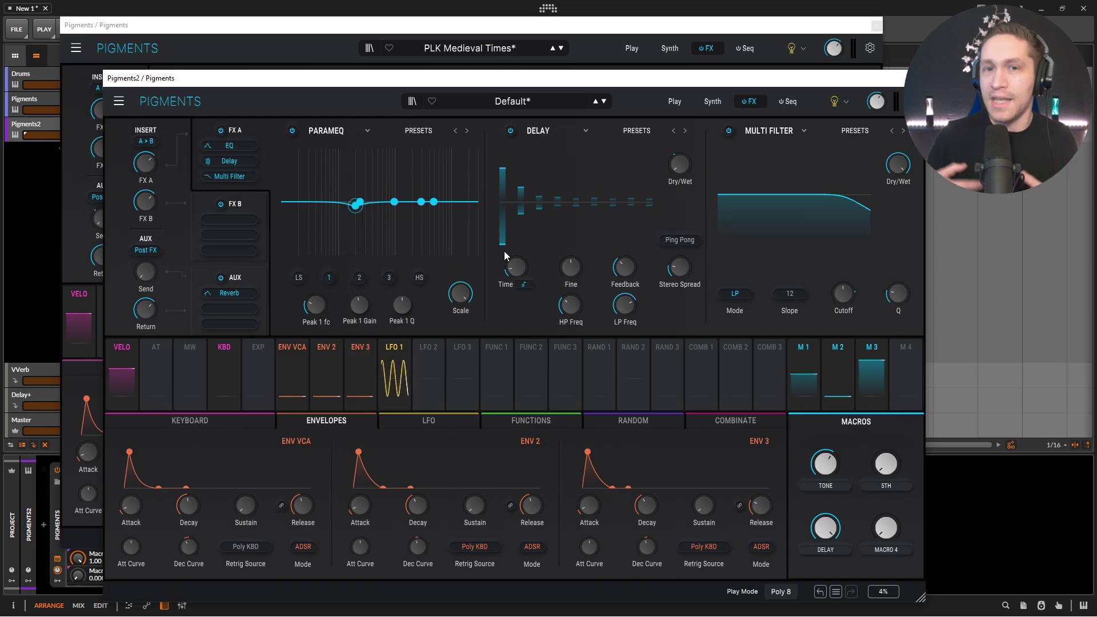
pyautogui.click(248, 279)
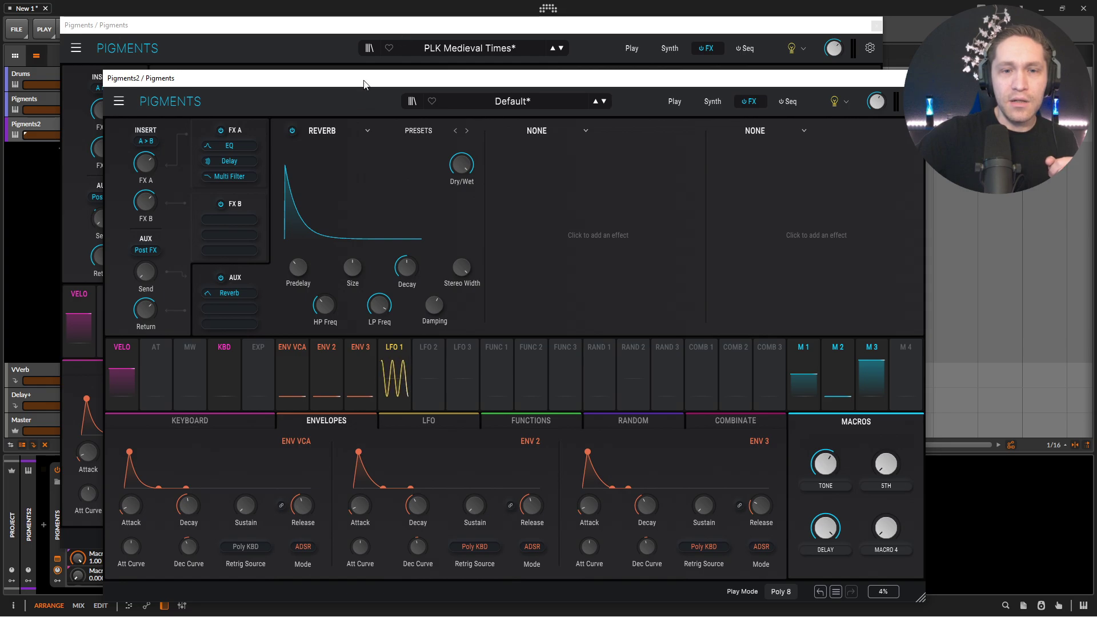
pyautogui.click(403, 28)
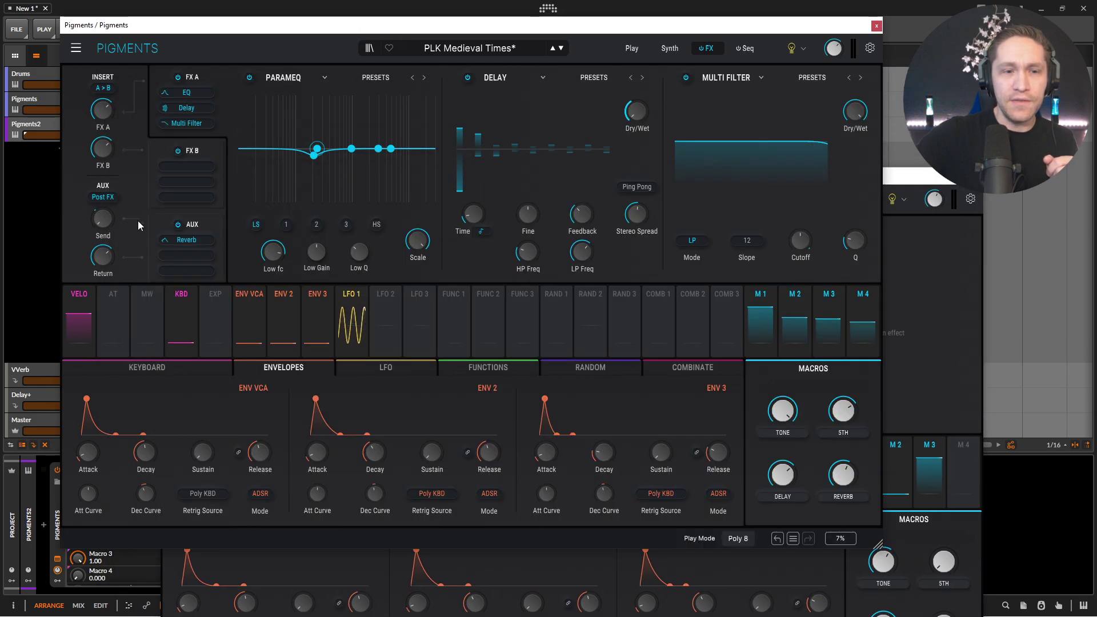
pyautogui.click(184, 229)
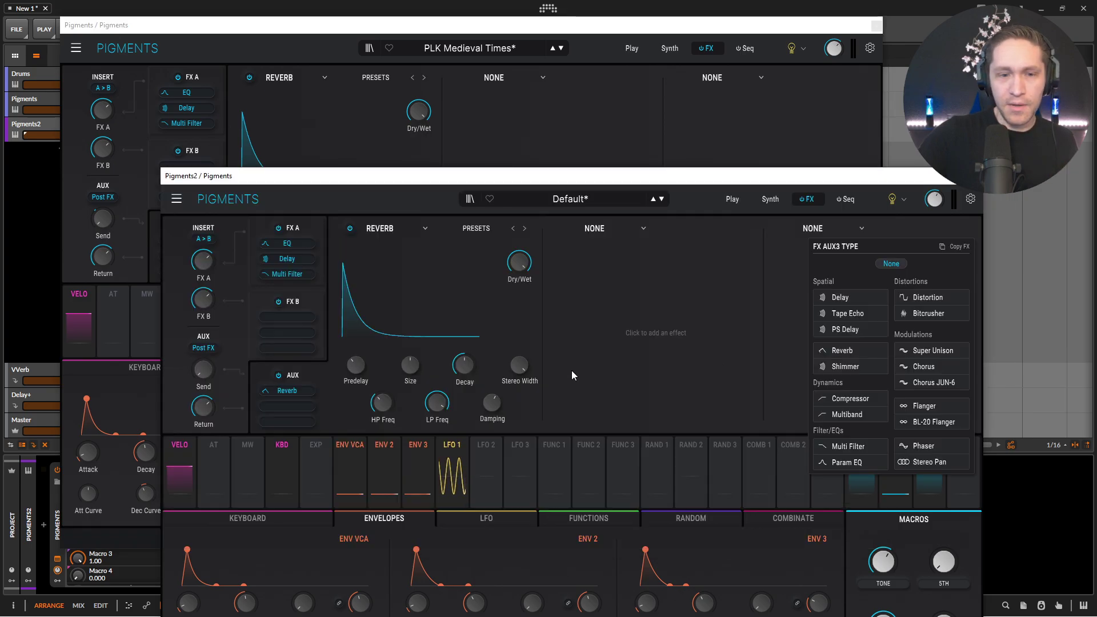
pyautogui.click(926, 343)
pyautogui.click(360, 366)
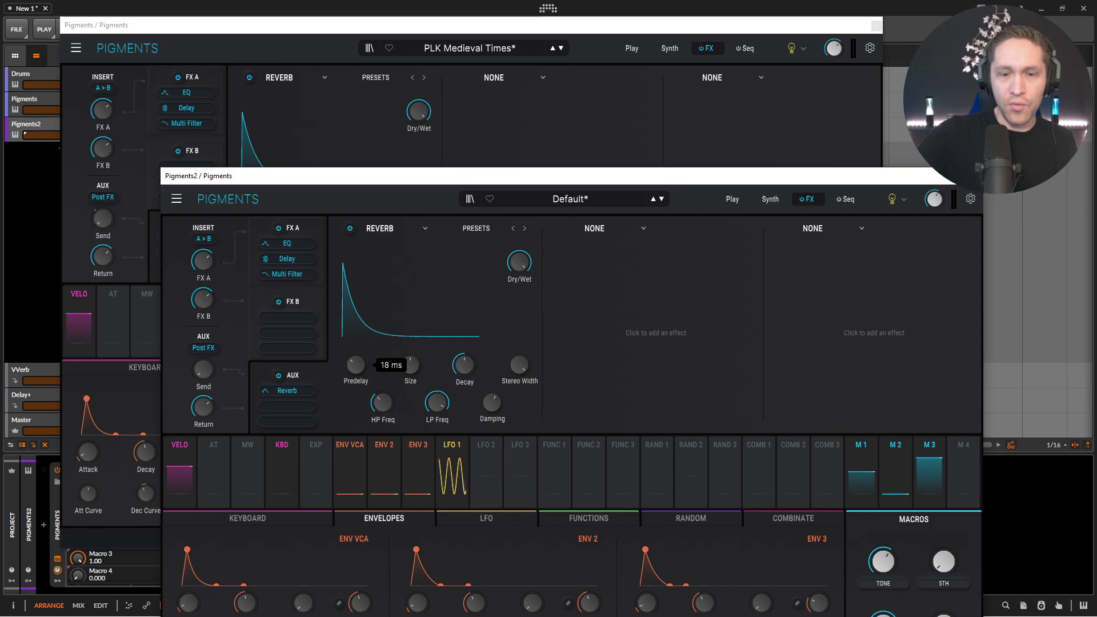
# - Match the reverb size to the reference and lower its decay to about 0.368
pyautogui.click(359, 25)
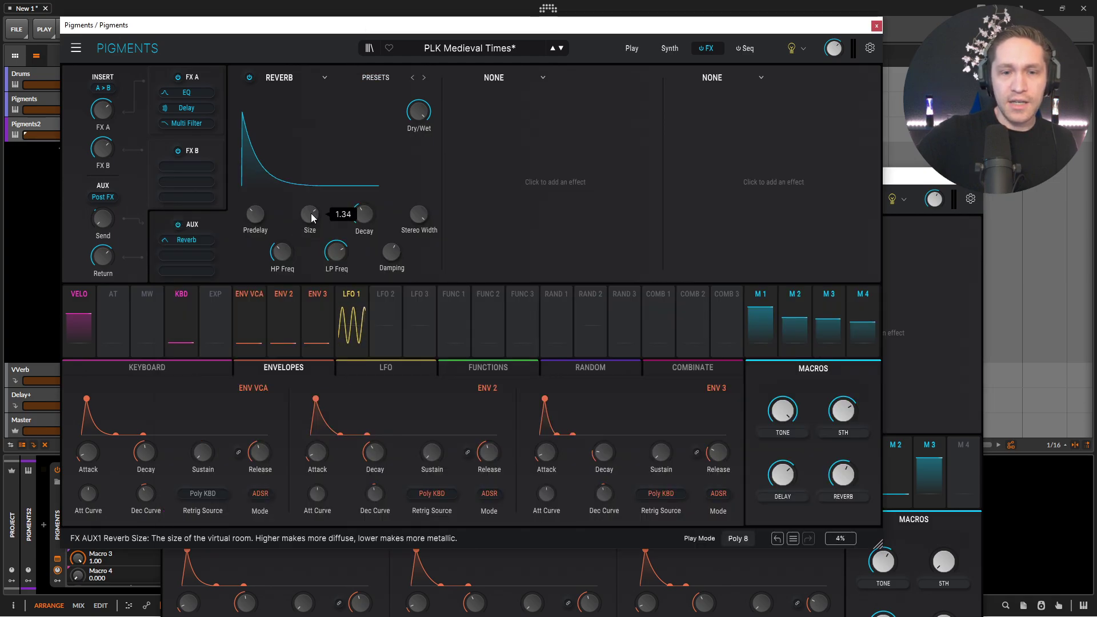
pyautogui.click(918, 331)
pyautogui.click(407, 365)
pyautogui.moveTo(407, 365); pyautogui.dragTo(406, 360)
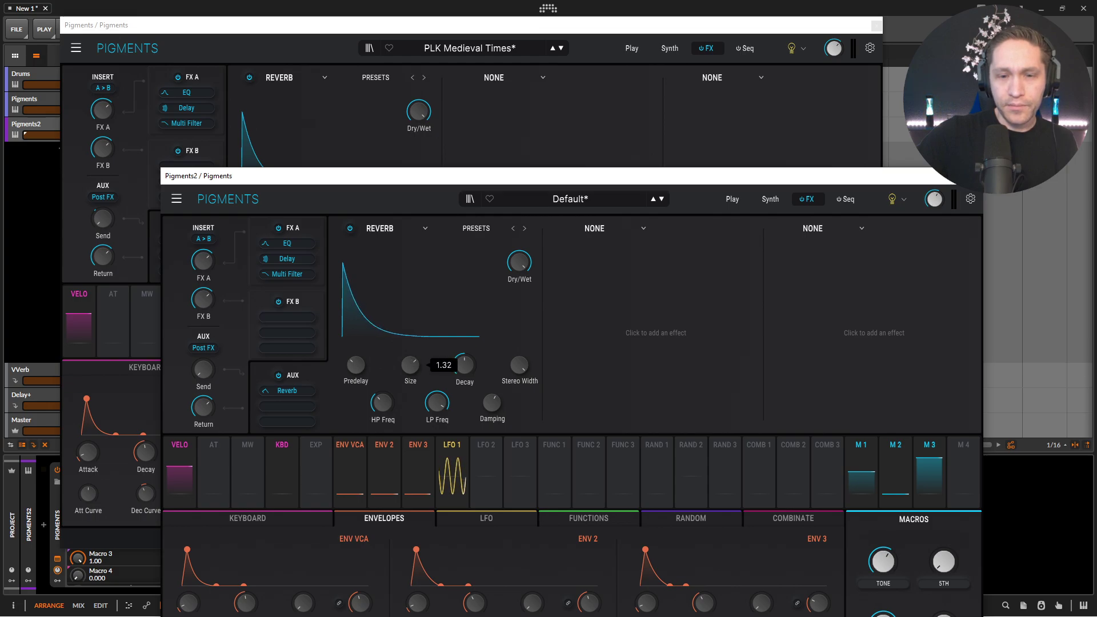
pyautogui.click(462, 35)
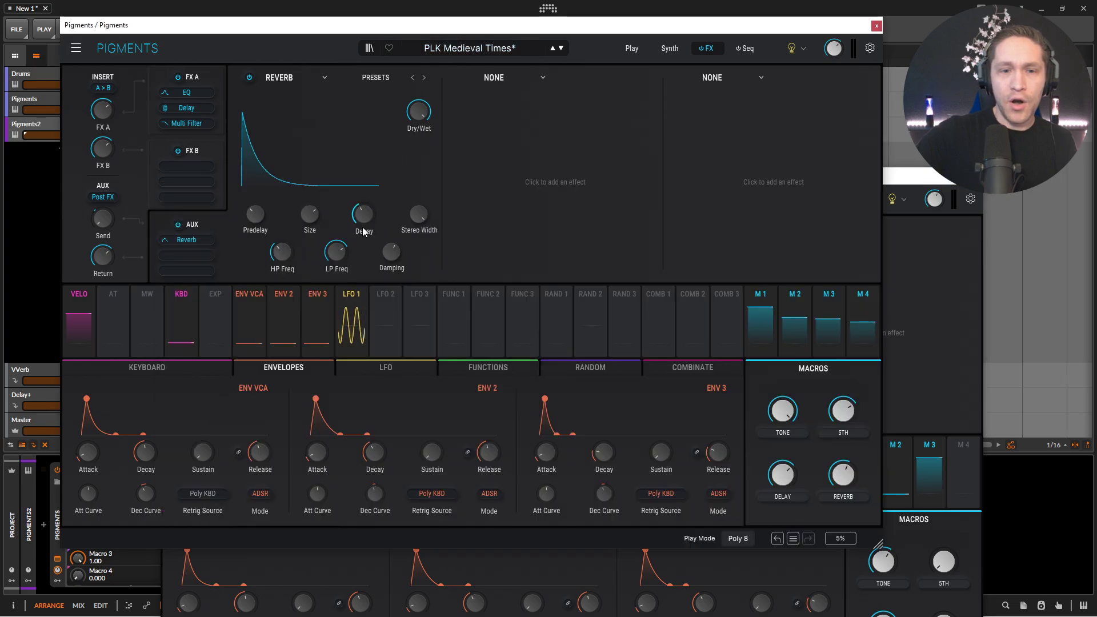
pyautogui.click(919, 410)
pyautogui.click(456, 371)
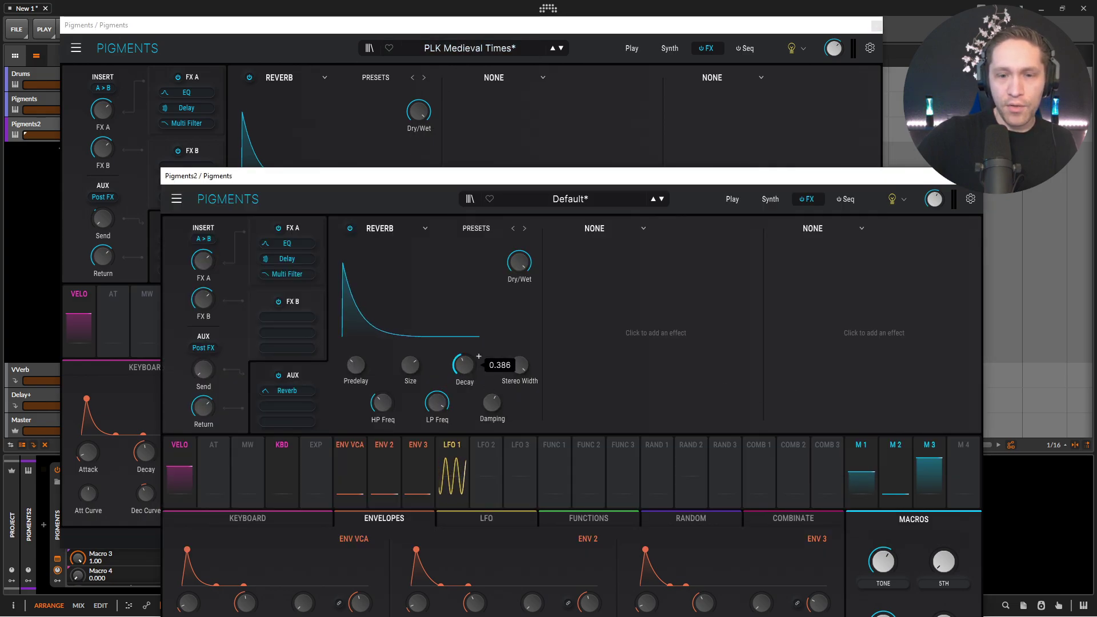
pyautogui.moveTo(479, 356); pyautogui.dragTo(478, 357)
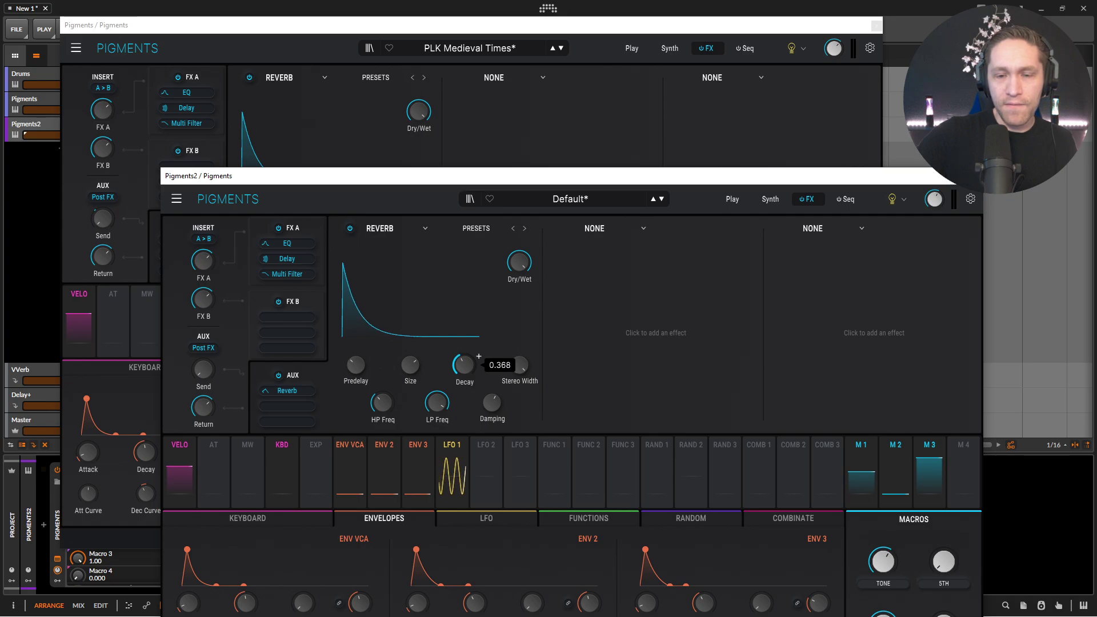
# - Lower the reverb low-pass to 3192 Hz and set the aux send to -24.6 dB
pyautogui.click(563, 51)
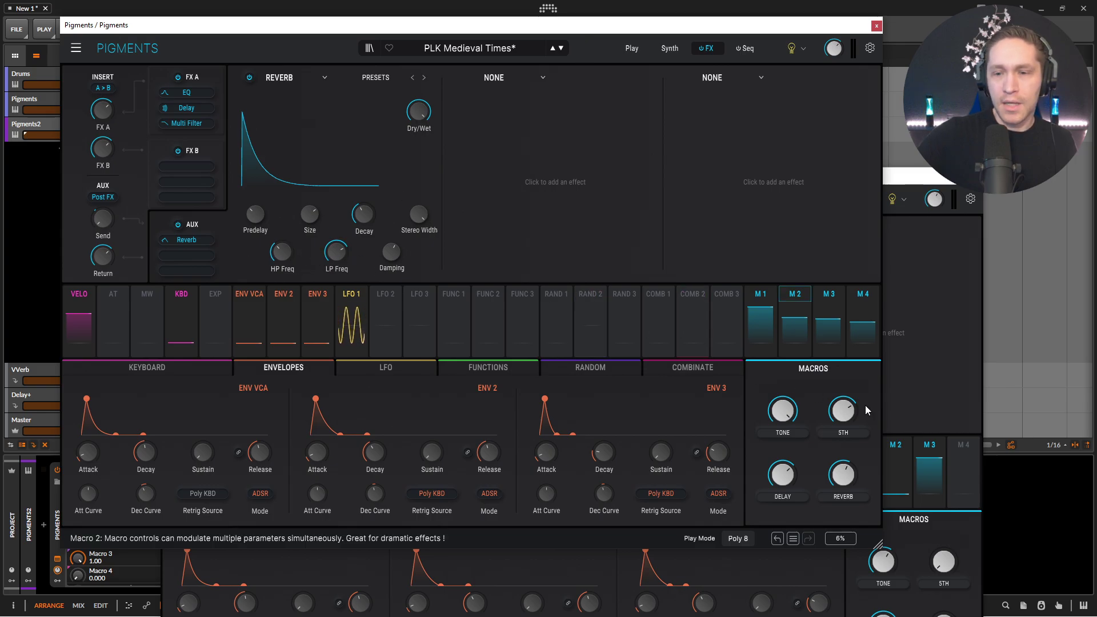
pyautogui.click(945, 405)
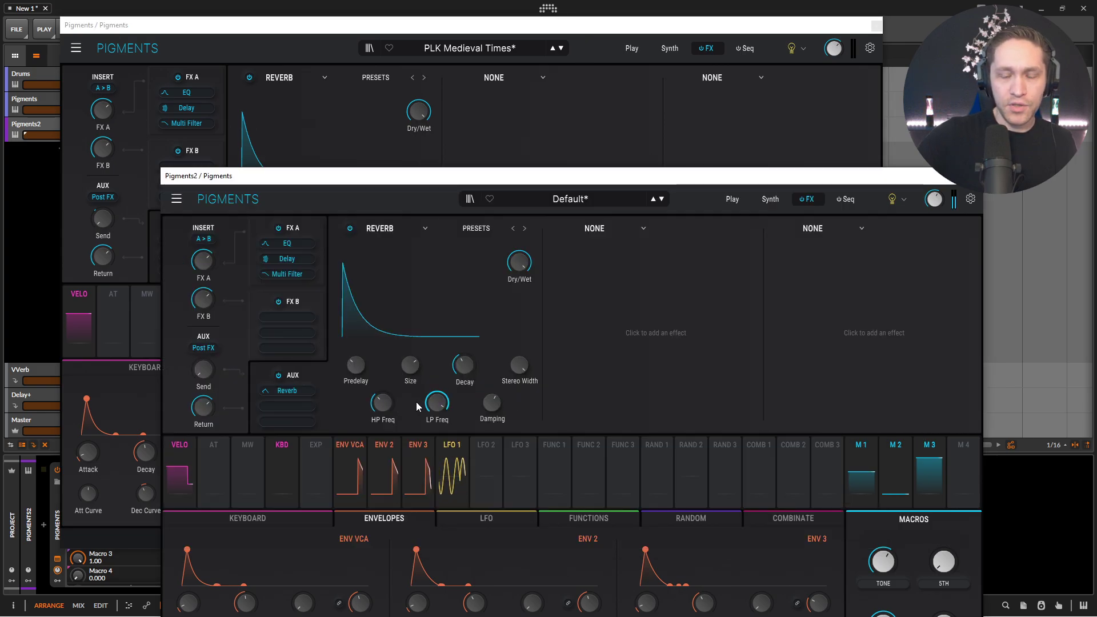
pyautogui.moveTo(433, 407); pyautogui.dragTo(451, 394)
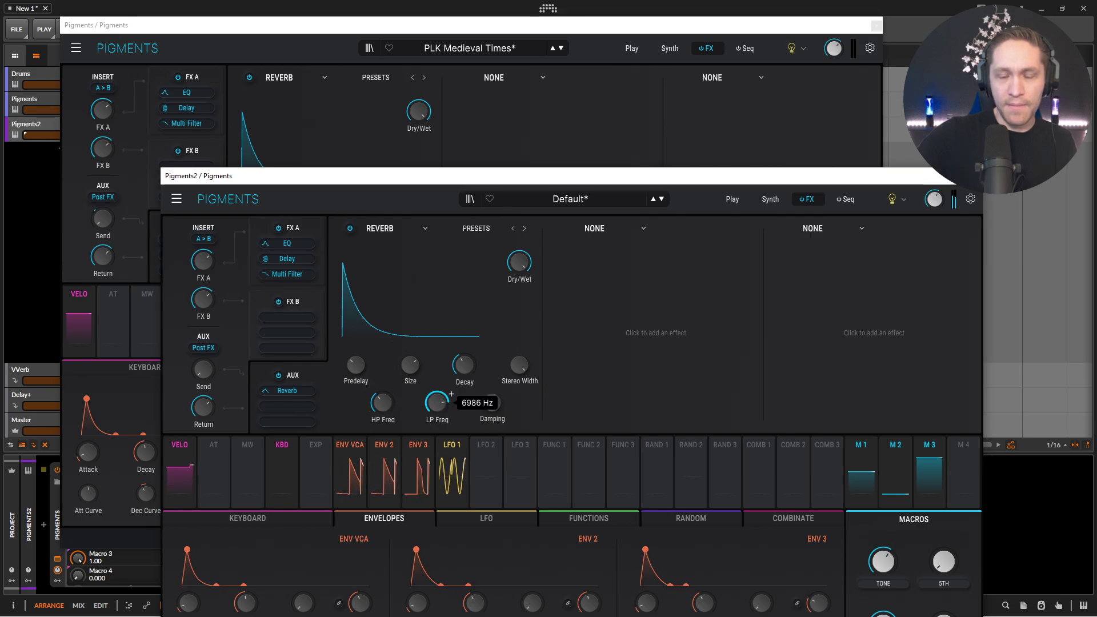
pyautogui.moveTo(204, 374)
pyautogui.mouseDown()
pyautogui.moveTo(218, 361)
pyautogui.moveTo(209, 370)
pyautogui.mouseUp()
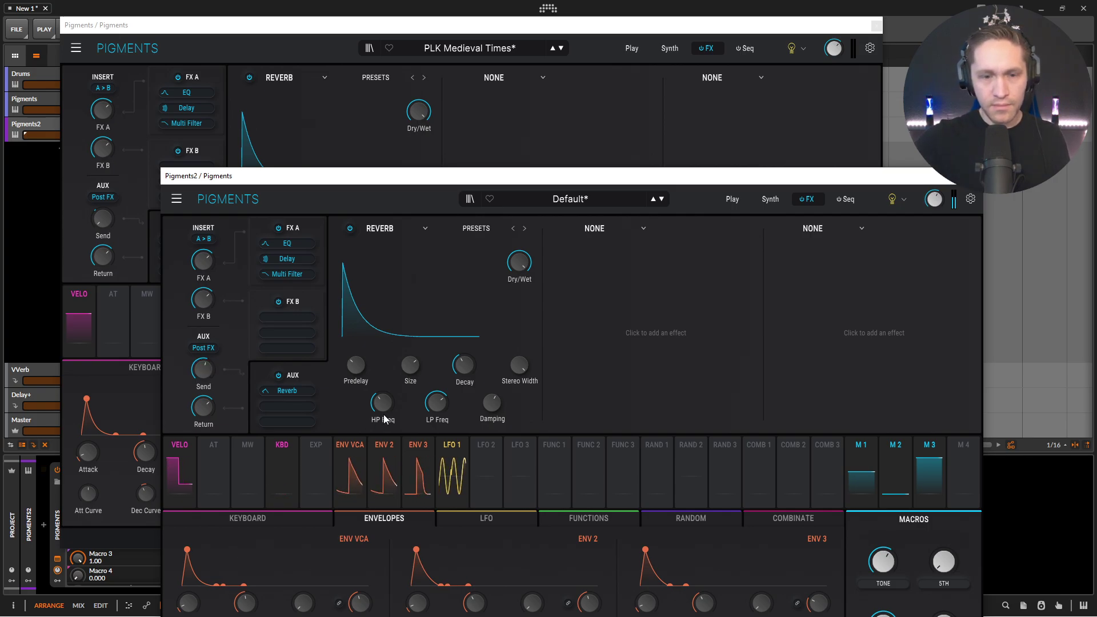
pyautogui.moveTo(204, 371); pyautogui.dragTo(210, 373)
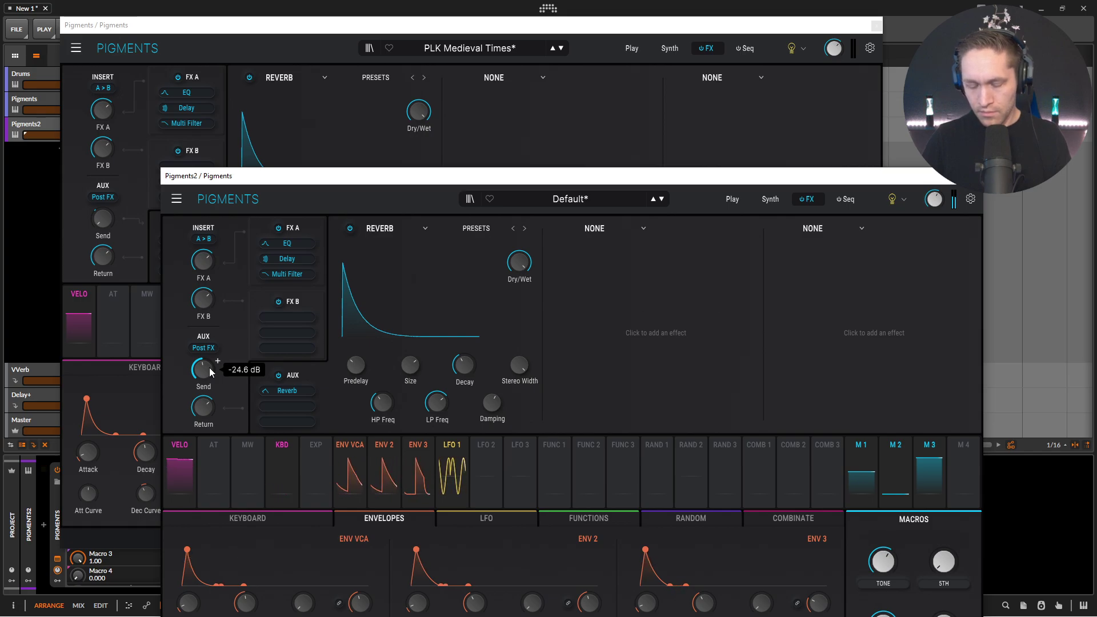
# - Assign Macro 4 to the aux send and name it REVERB
pyautogui.click(494, 77)
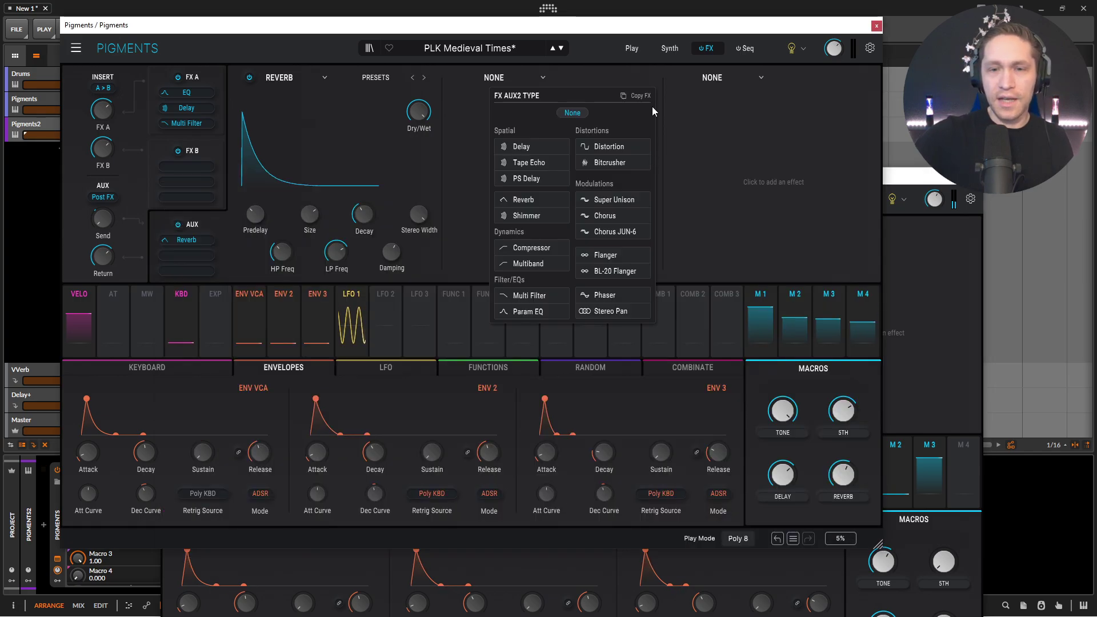
pyautogui.click(813, 228)
pyautogui.moveTo(845, 175); pyautogui.dragTo(849, 66)
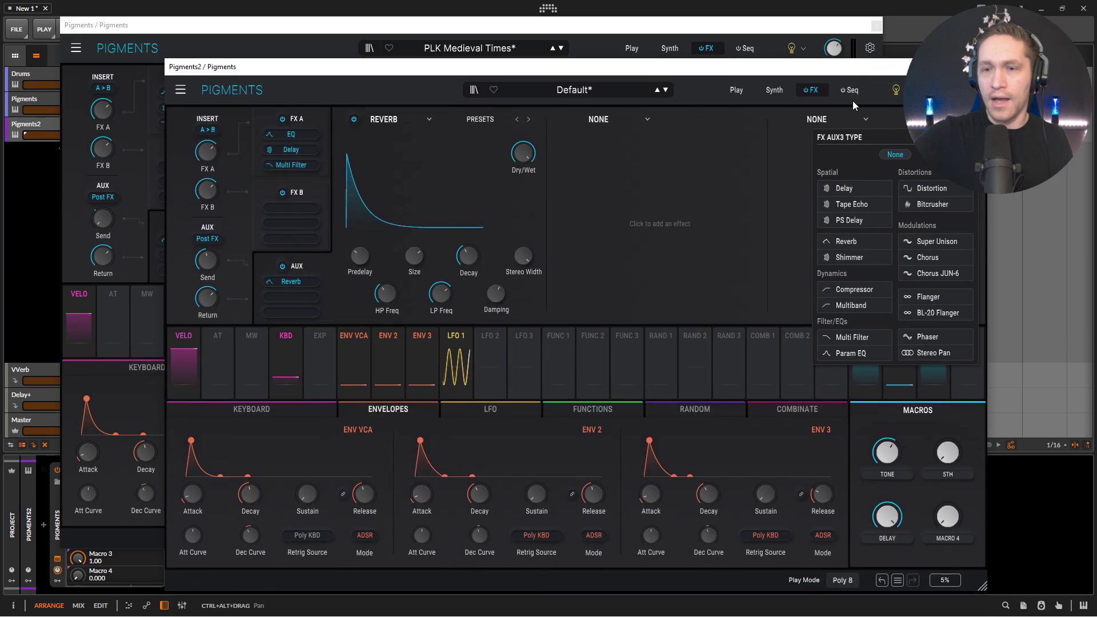
pyautogui.click(959, 534)
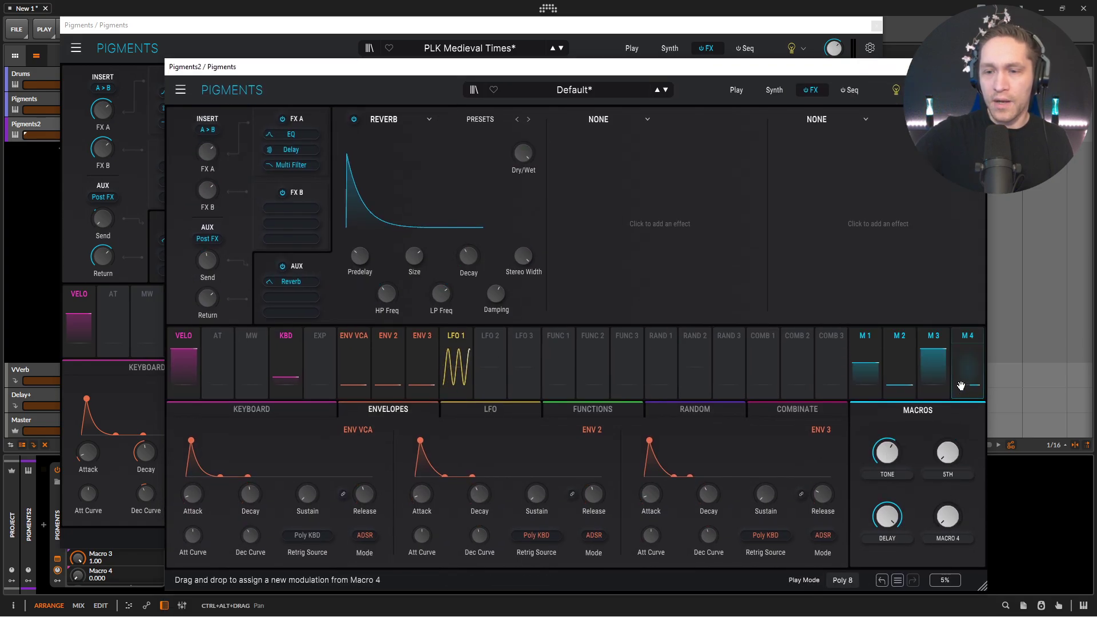
pyautogui.moveTo(965, 377); pyautogui.dragTo(220, 253)
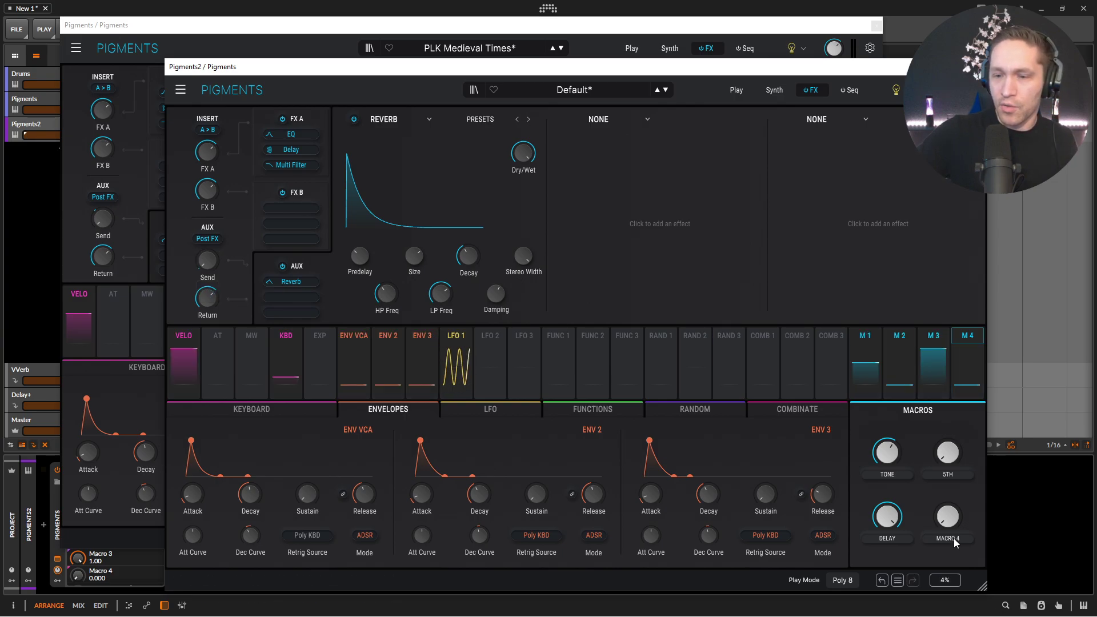
pyautogui.write('erb')
pyautogui.press('Return')
# - Set TONE to full, DELAY to about 0.58 and REVERB to about 0.56
pyautogui.moveTo(956, 522); pyautogui.dragTo(957, 457)
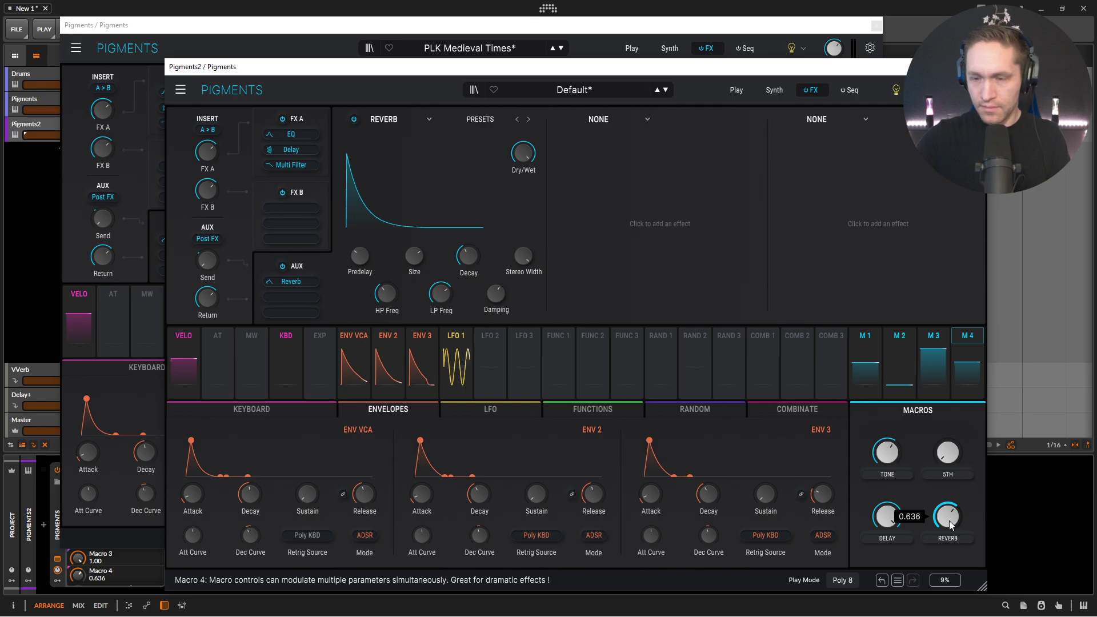
pyautogui.moveTo(887, 453); pyautogui.dragTo(886, 428)
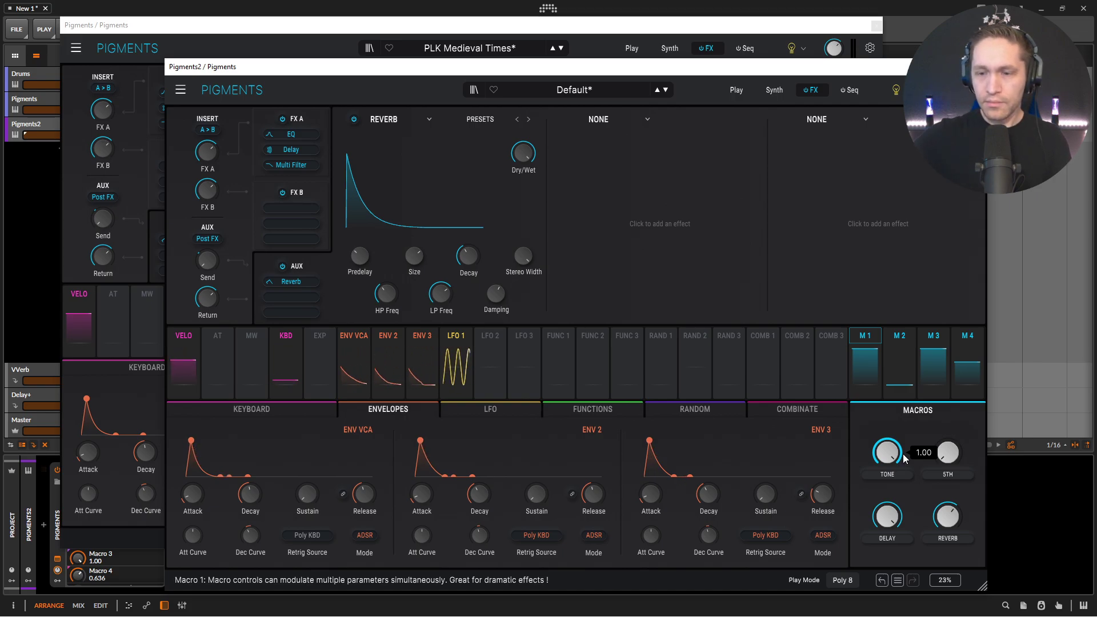
pyautogui.moveTo(886, 516); pyautogui.dragTo(886, 542)
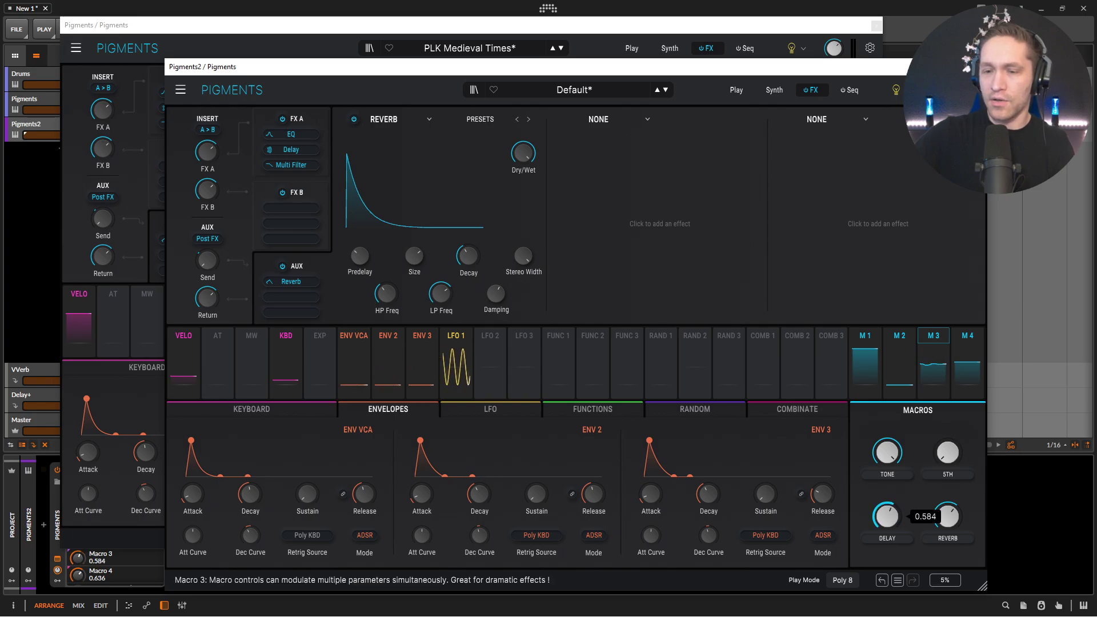
pyautogui.moveTo(947, 516); pyautogui.dragTo(947, 534)
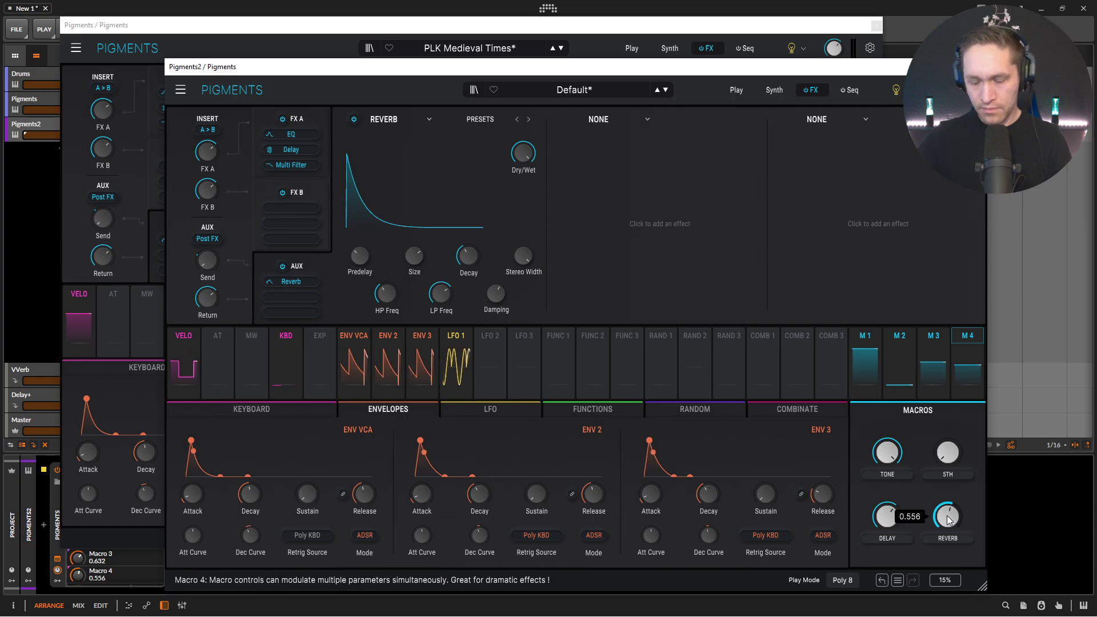
pyautogui.click(776, 90)
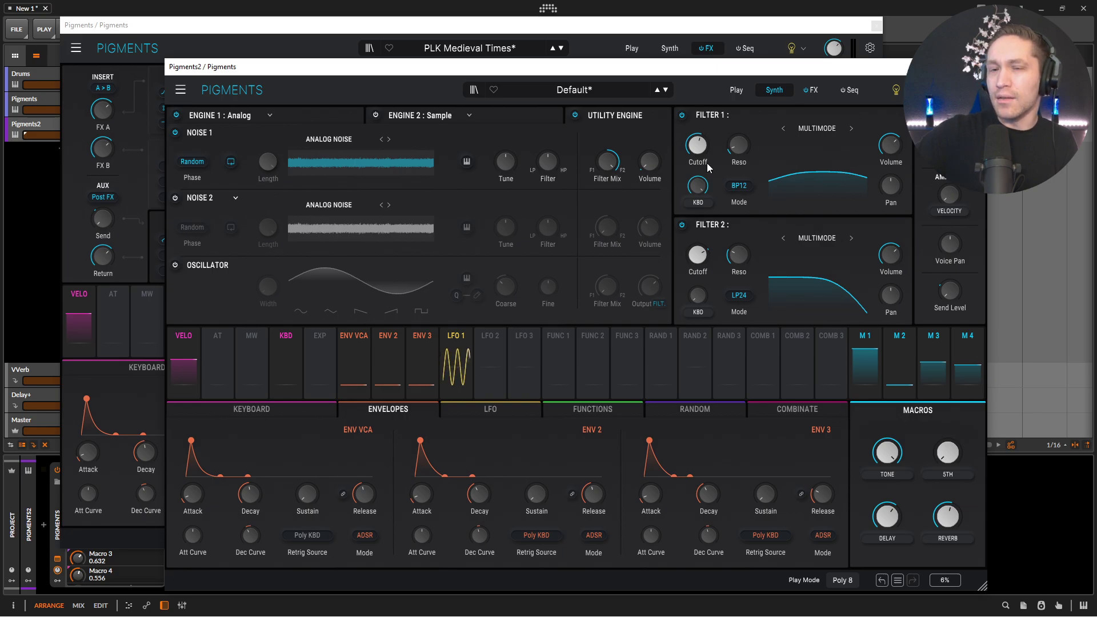
# - Trim Env 3's modulation of Noise 1 volume and set Env 3's decay curve to about -4.72
pyautogui.moveTo(650, 172)
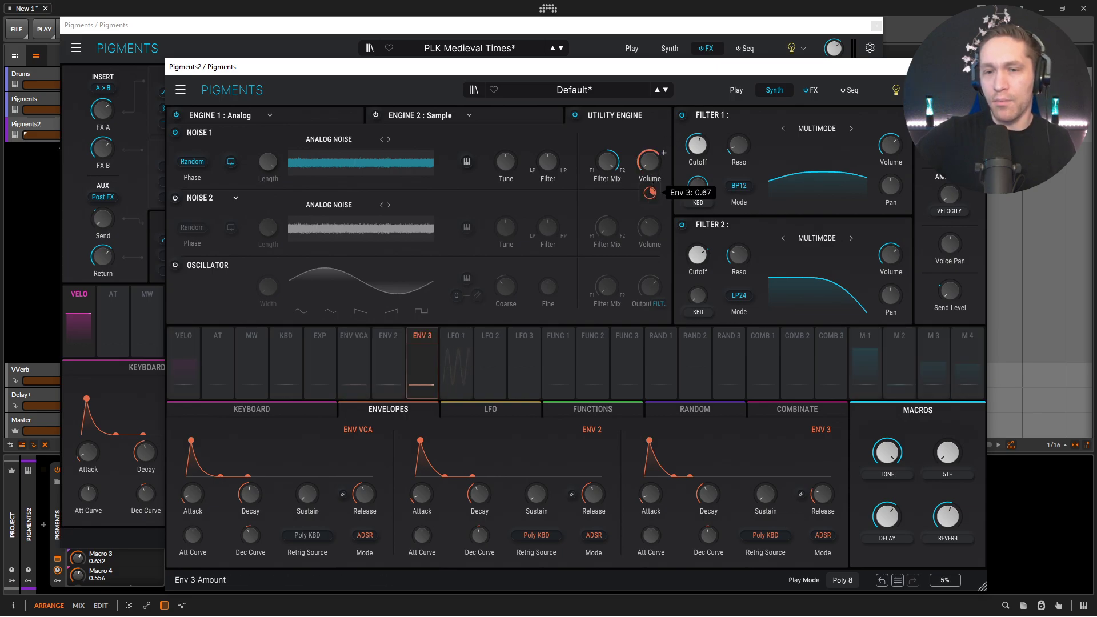
pyautogui.moveTo(650, 193); pyautogui.dragTo(650, 198)
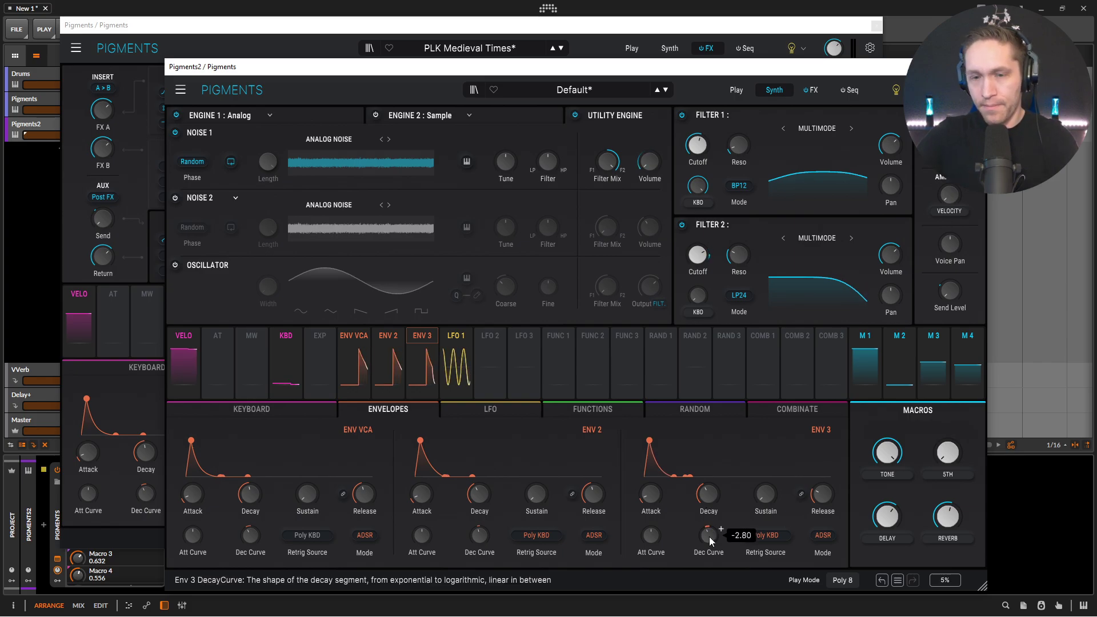
pyautogui.moveTo(708, 536)
pyautogui.mouseDown()
pyautogui.moveTo(708, 560)
pyautogui.moveTo(713, 537)
pyautogui.mouseUp()
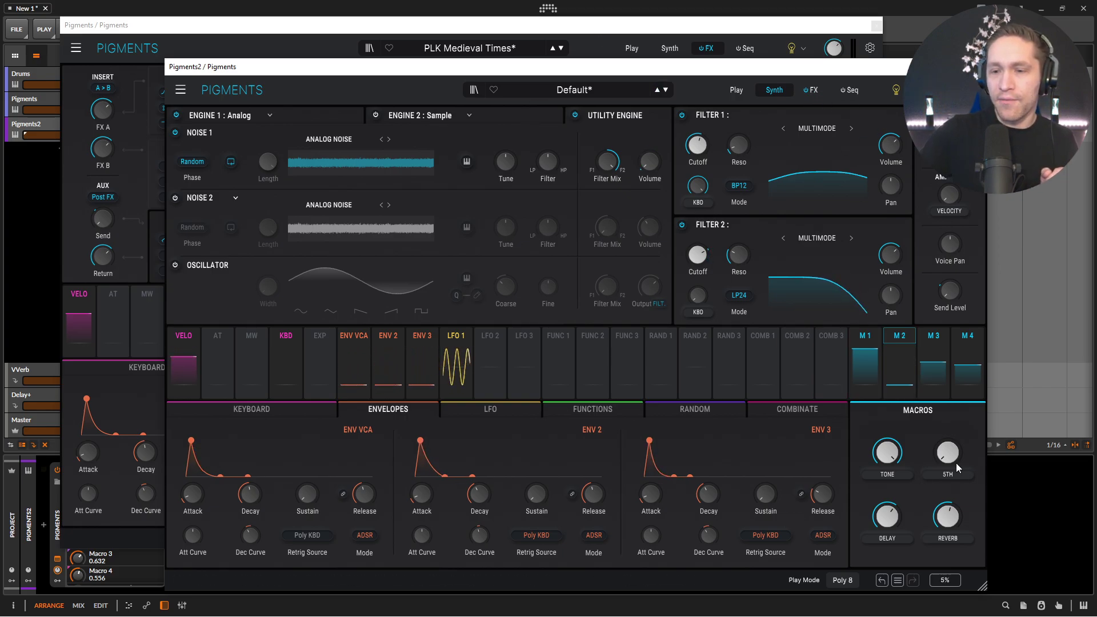
# - Show Engine 1's three analog oscillators, settle the 5TH macro near 0.69, and nudge TONE up
pyautogui.click(310, 115)
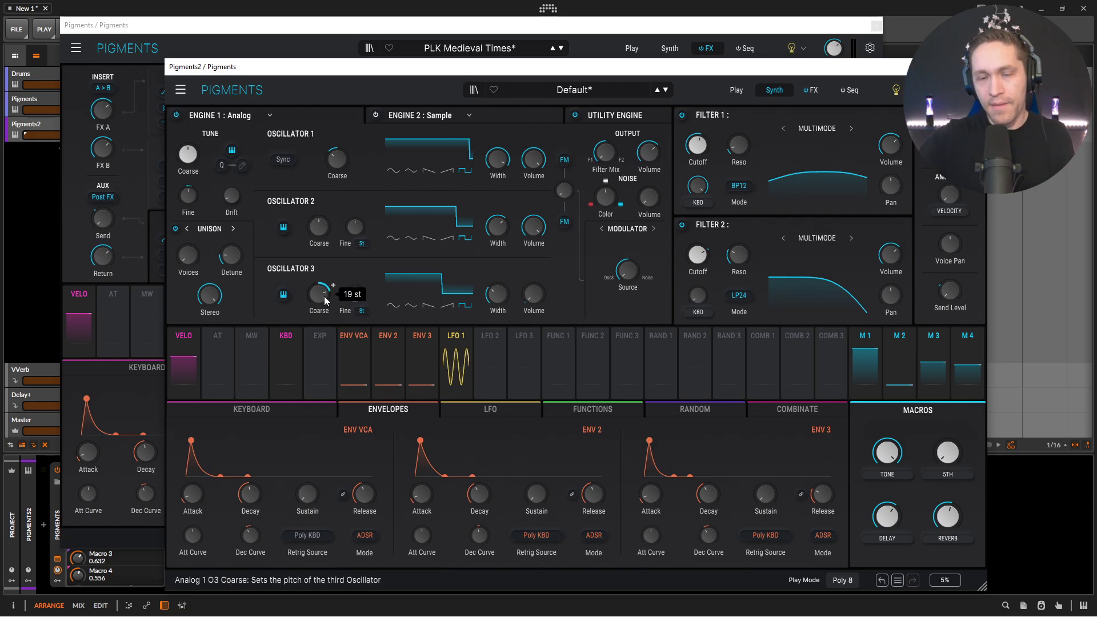
pyautogui.moveTo(669, 347)
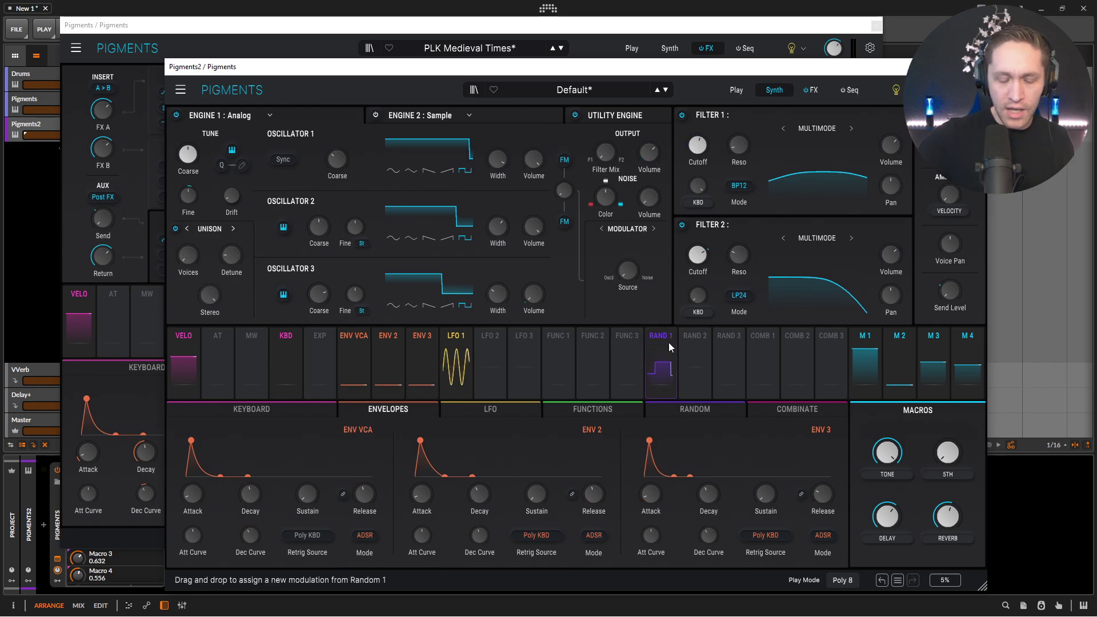
pyautogui.moveTo(946, 458)
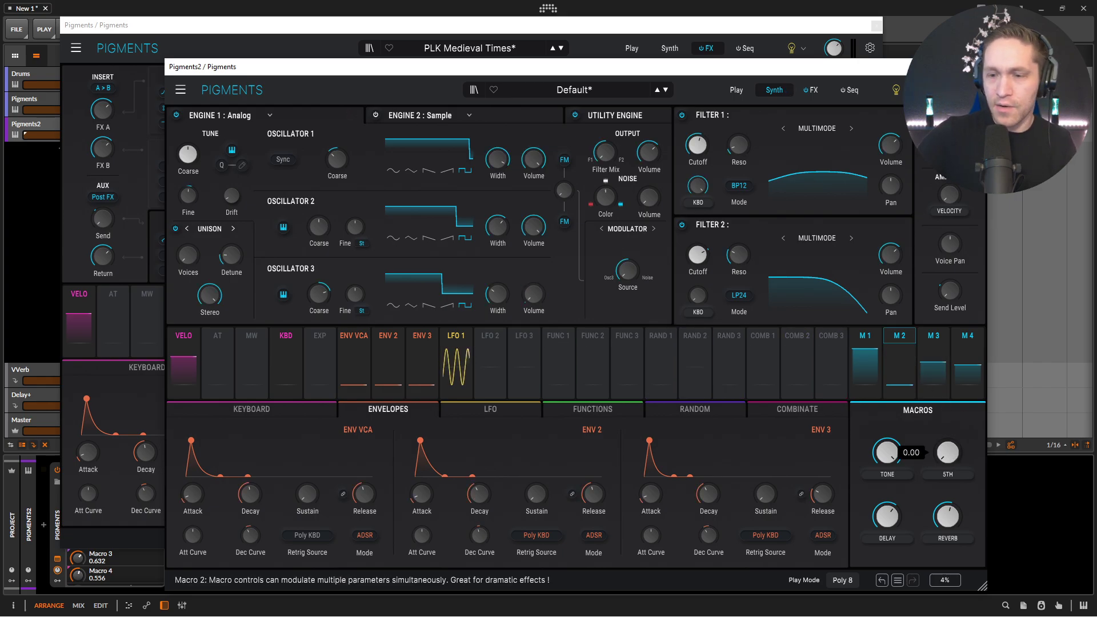
pyautogui.moveTo(948, 457); pyautogui.dragTo(947, 384)
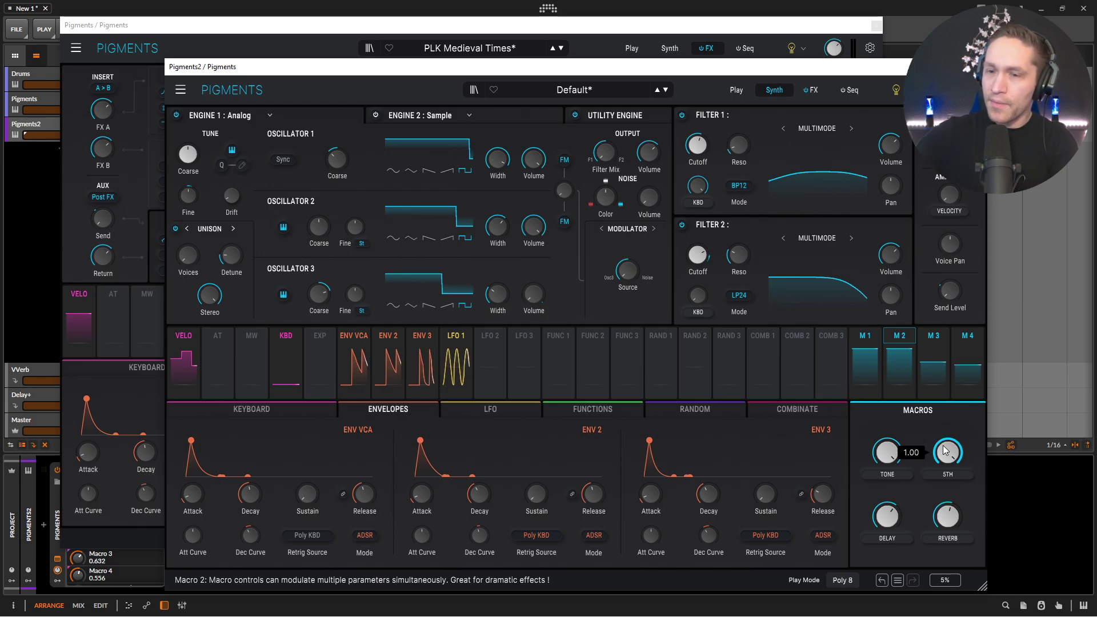
pyautogui.moveTo(946, 450); pyautogui.dragTo(945, 470)
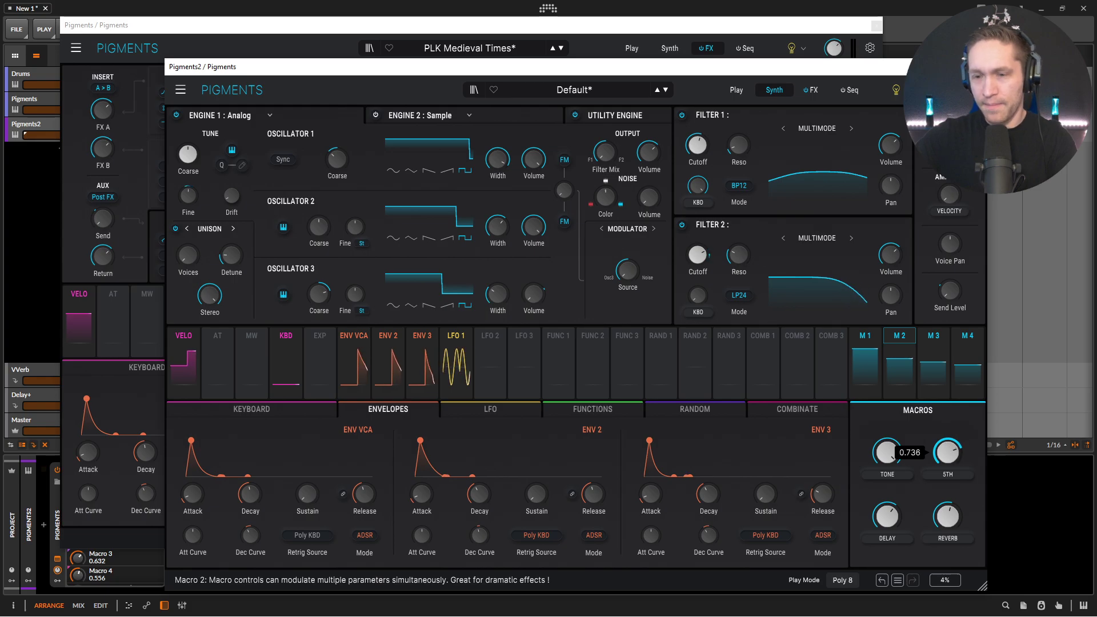
pyautogui.moveTo(886, 452); pyautogui.dragTo(887, 446)
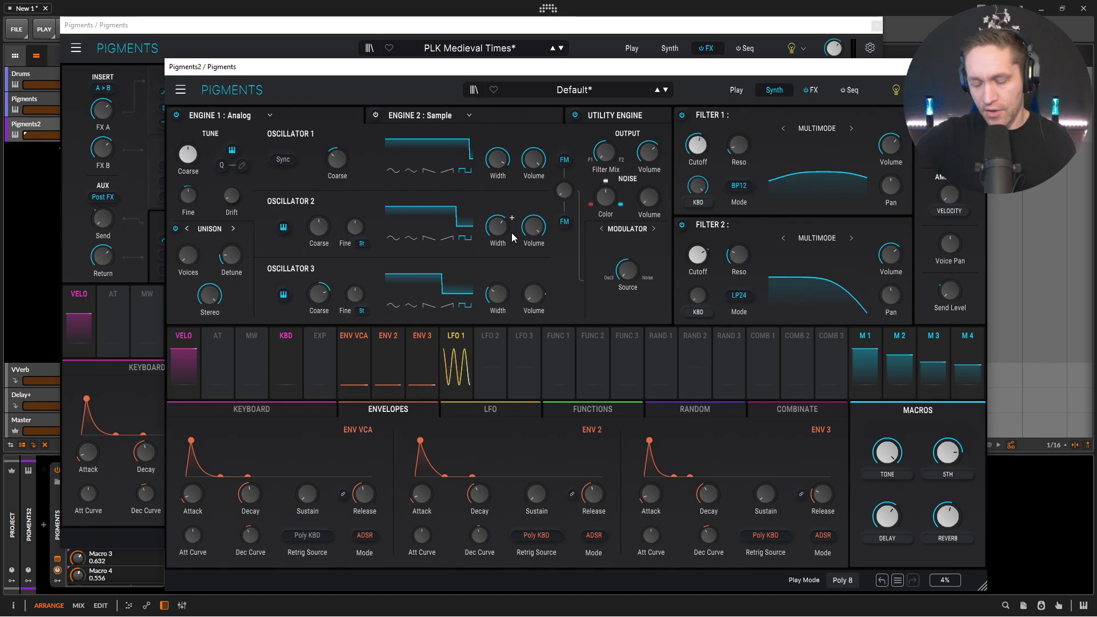
# - Adjust the Osc 2, 1 and 3 pulse widths (Osc 3 to 0.679) and lower TONE to 0.344
pyautogui.moveTo(512, 237); pyautogui.dragTo(512, 217)
pyautogui.moveTo(512, 152); pyautogui.dragTo(512, 148)
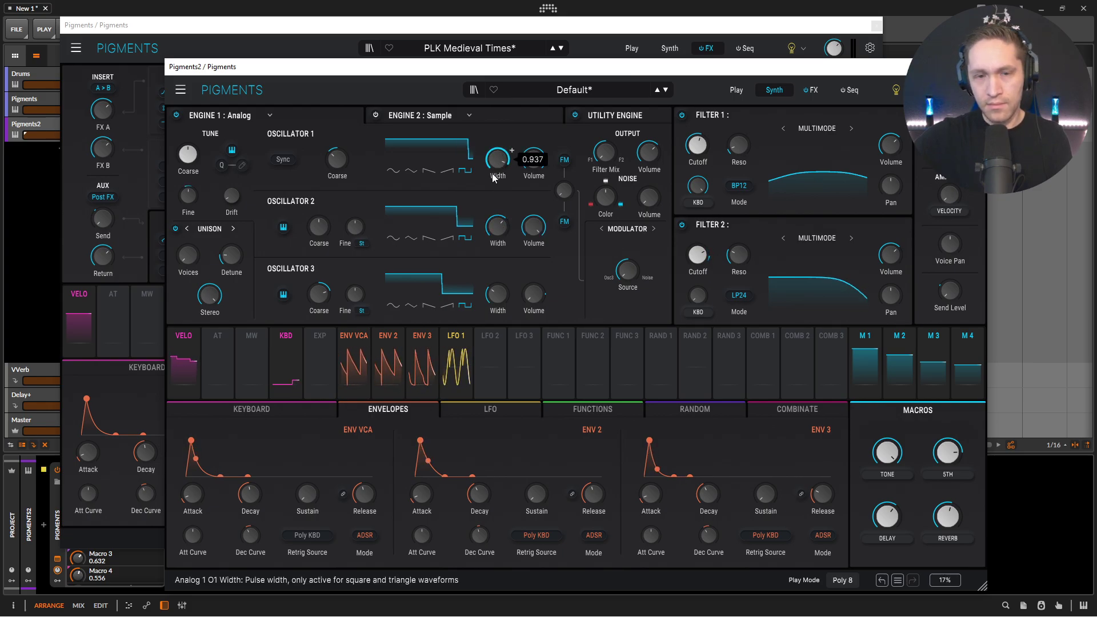
pyautogui.moveTo(503, 301); pyautogui.dragTo(503, 296)
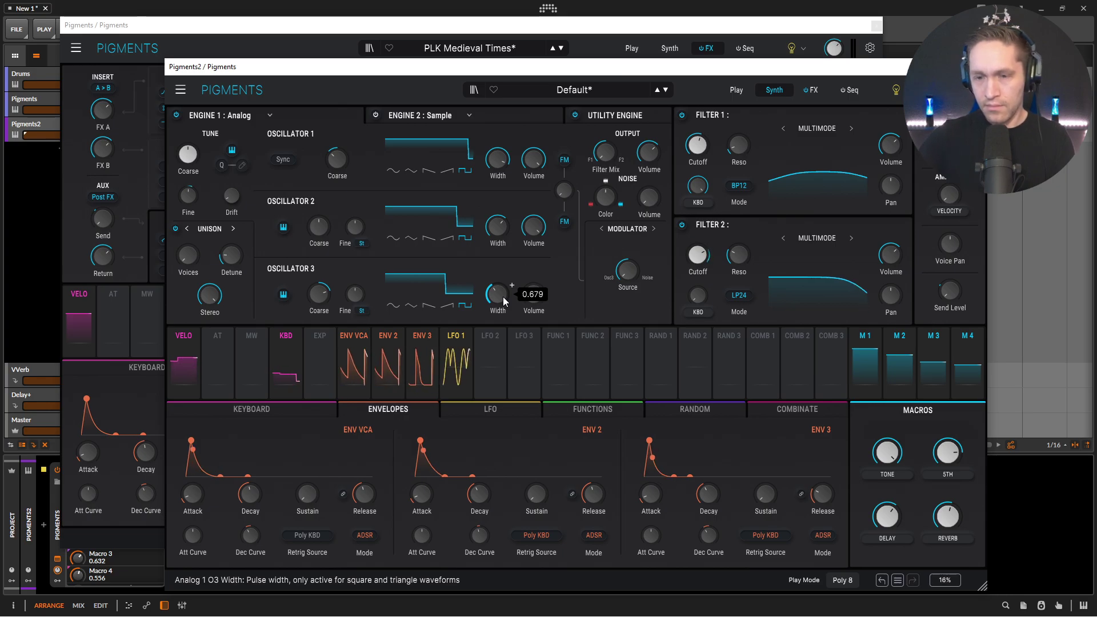
pyautogui.moveTo(887, 452); pyautogui.dragTo(887, 464)
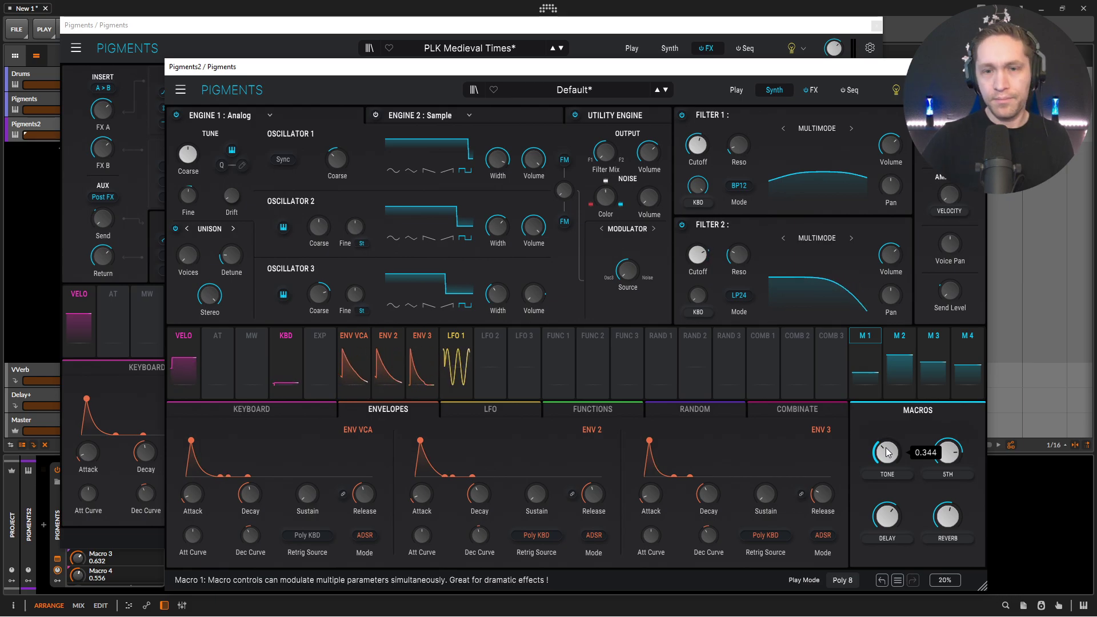
# - Bring the original PLK Medieval Times window forward and view its Synth page to check Amp Mod velocity
pyautogui.click(878, 56)
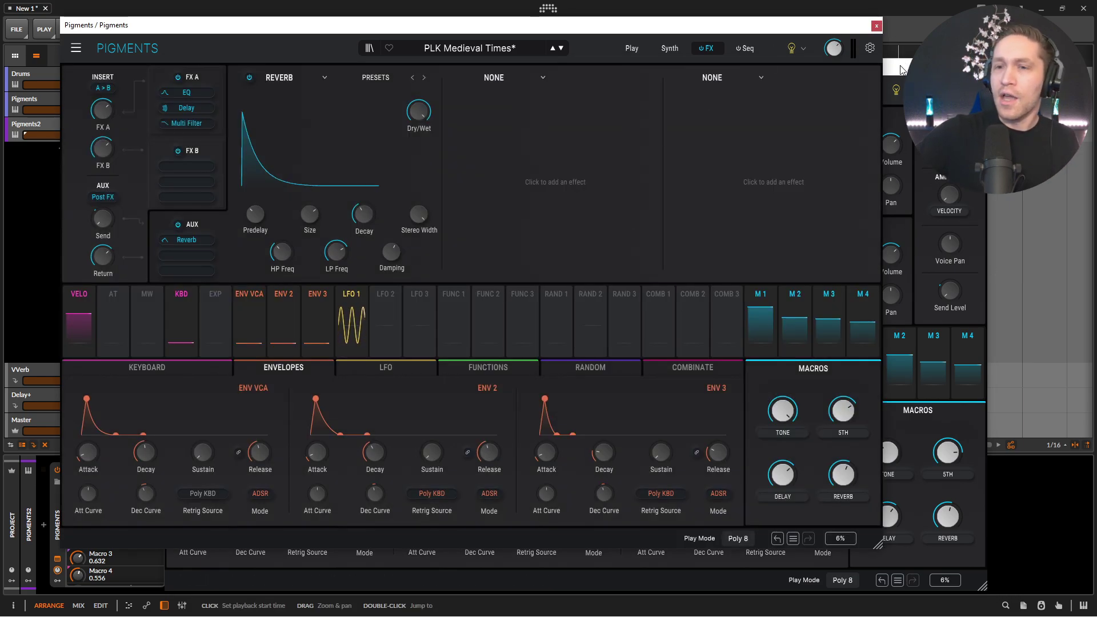
pyautogui.click(901, 67)
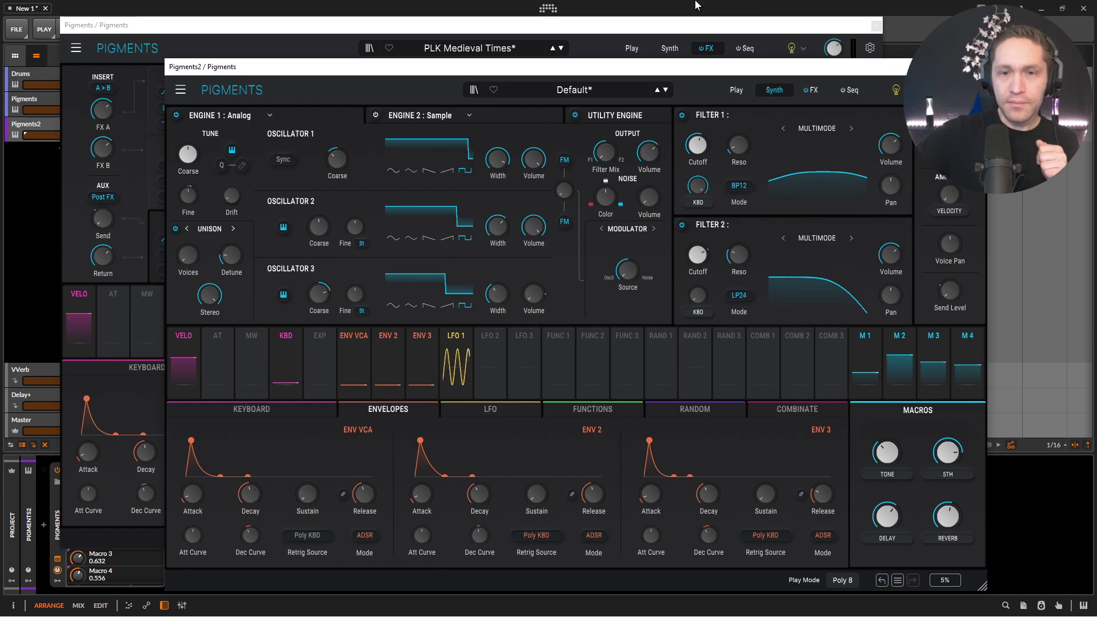
pyautogui.click(699, 32)
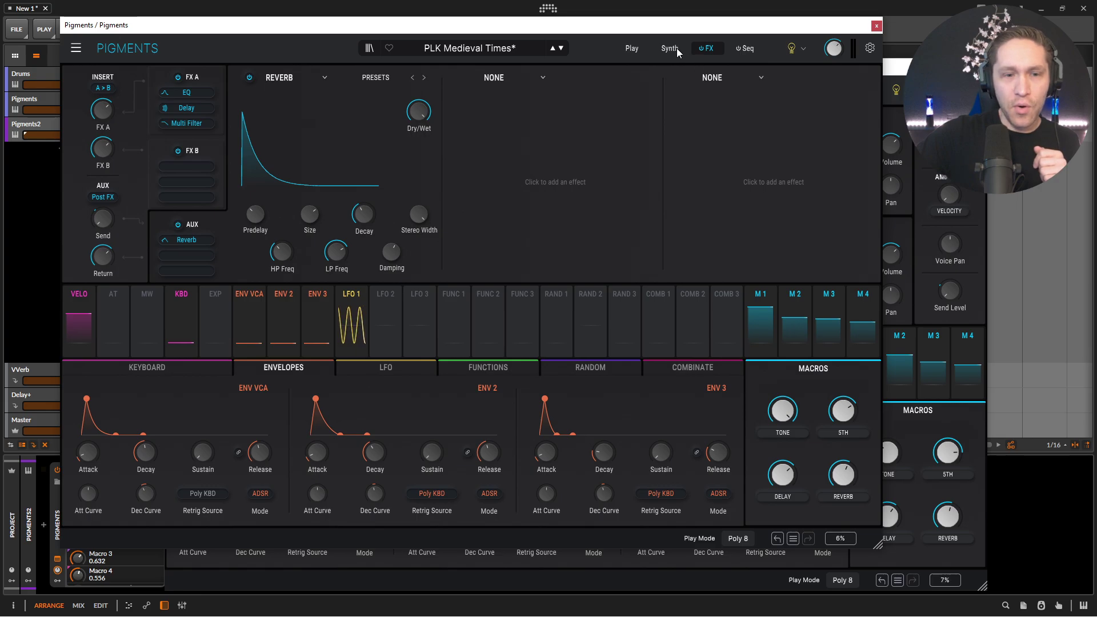
pyautogui.click(677, 49)
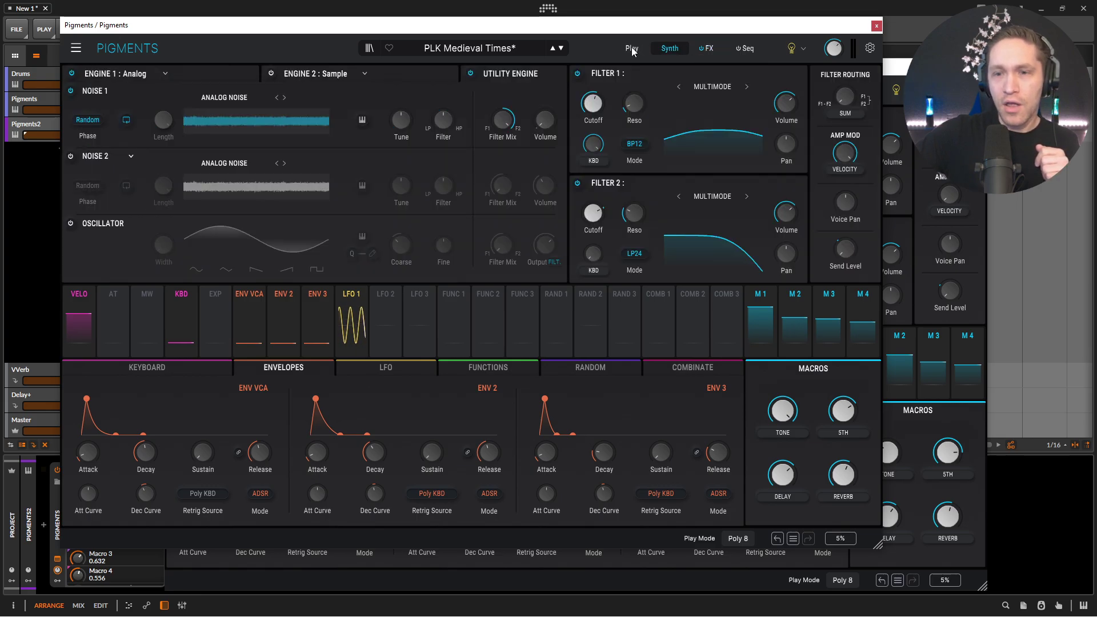
pyautogui.click(633, 49)
pyautogui.click(663, 50)
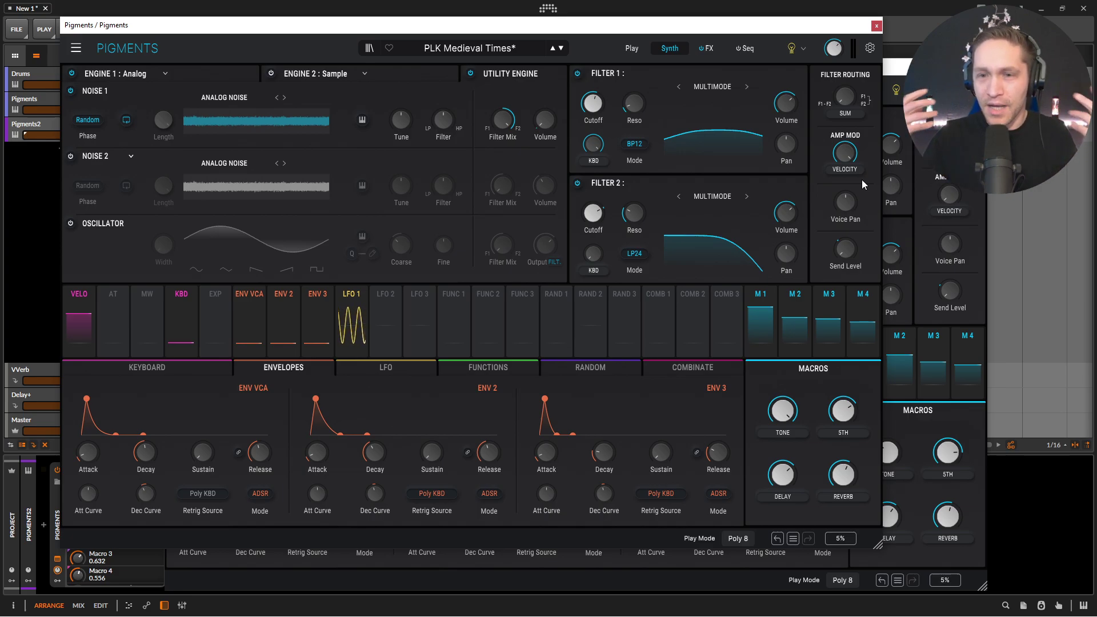
# - Switch back to the second Pigments instance's amp modulation to set its velocity response
pyautogui.click(959, 194)
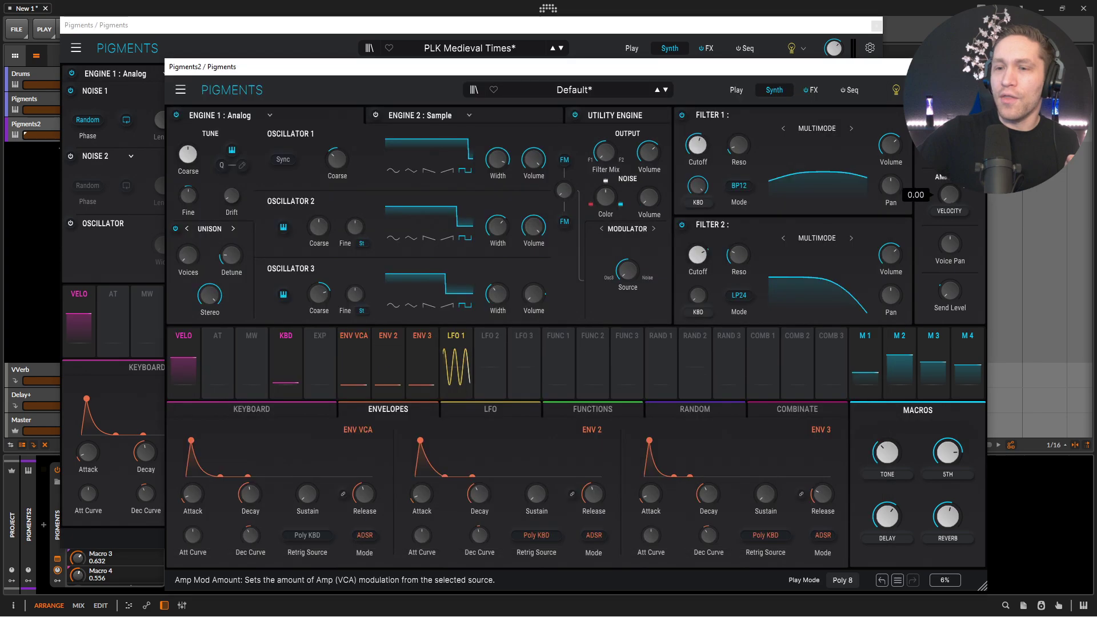